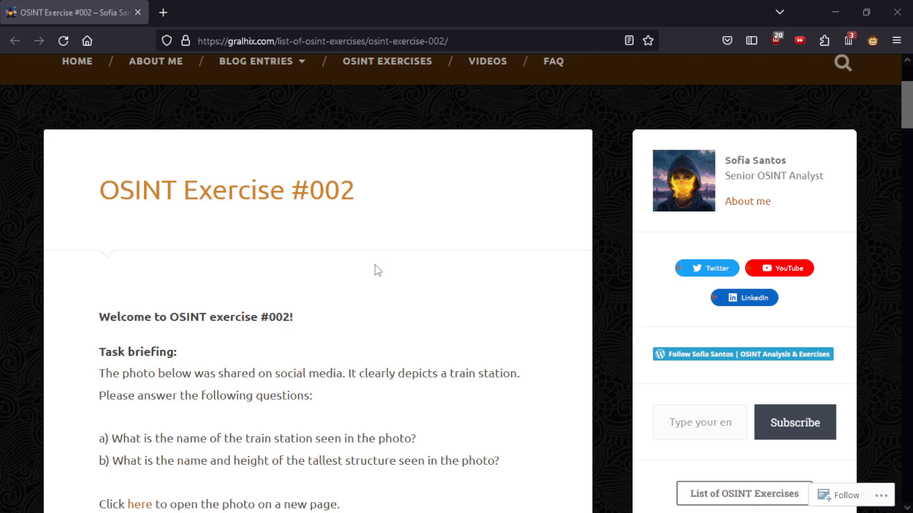
Read the task briefing of OSINT Exercise #002 and its two questions about the train station and the tallest structure
scroll(295, 223, up, 2)
scroll(294, 223, up, 1)
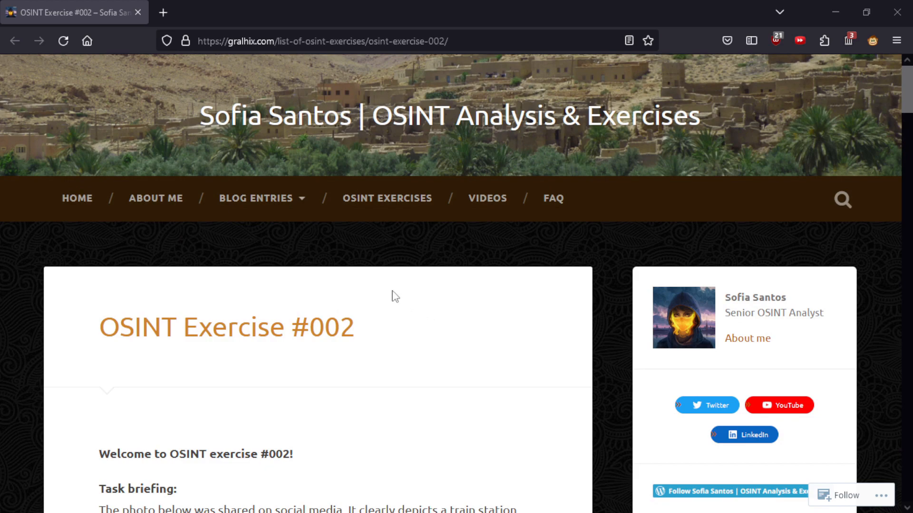
scroll(352, 308, down, 7)
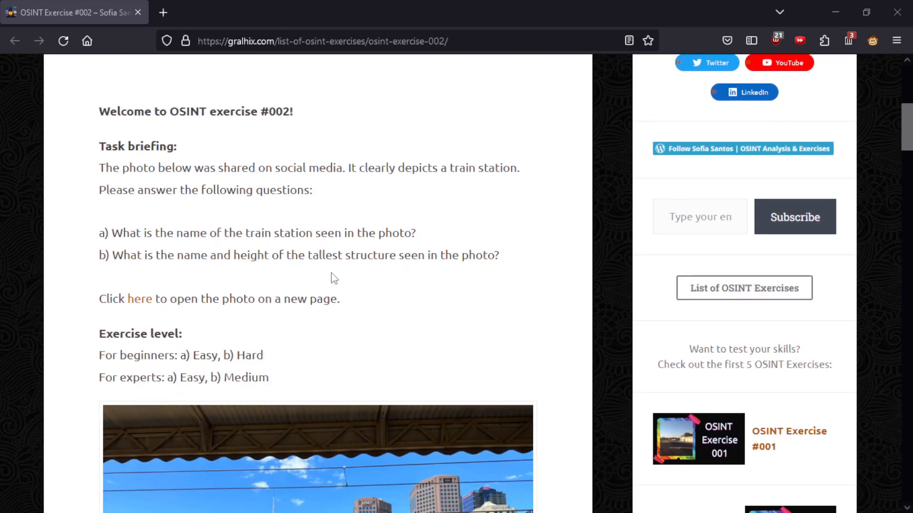
scroll(390, 262, up, 3)
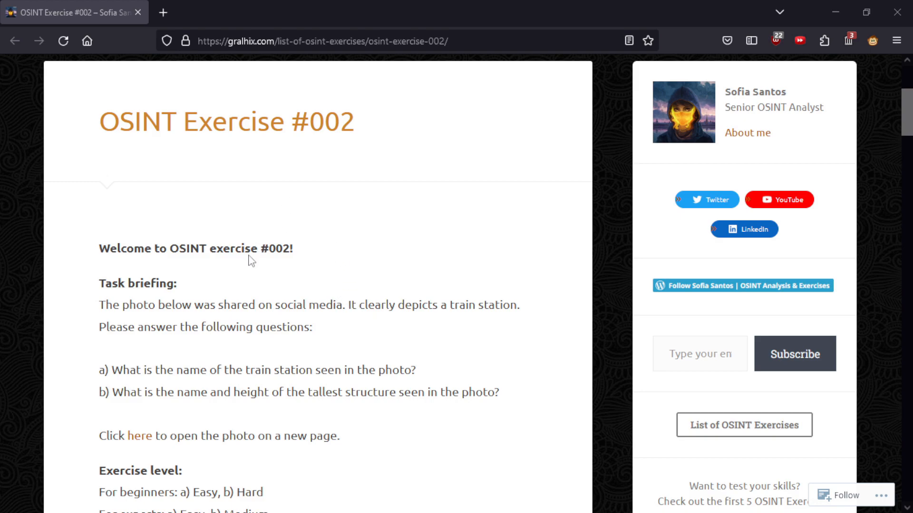
scroll(249, 256, down, 3)
scroll(289, 295, up, 7)
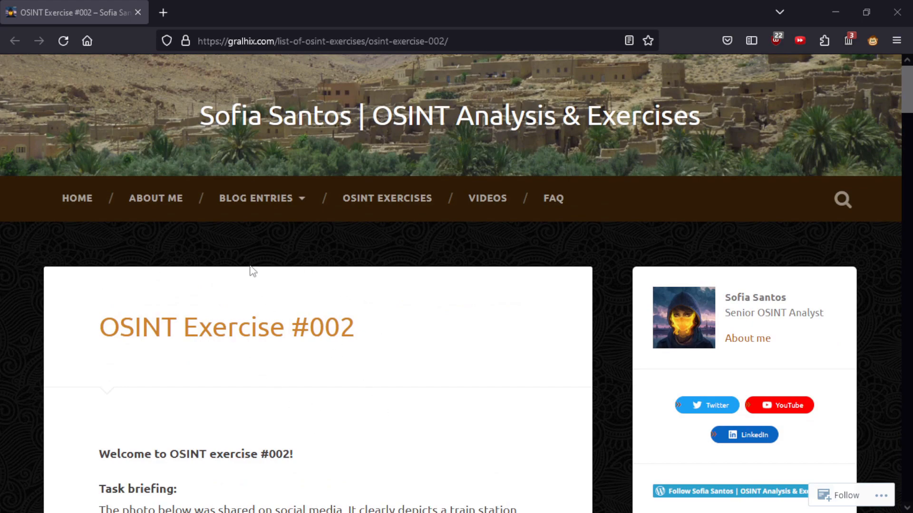
scroll(251, 326, down, 5)
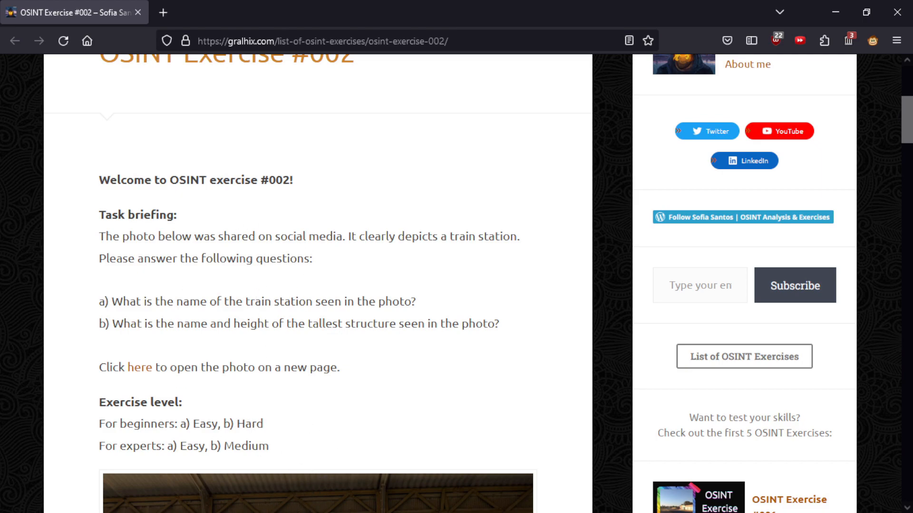
drag(518, 236, 353, 233)
click(328, 286)
drag(98, 259, 328, 266)
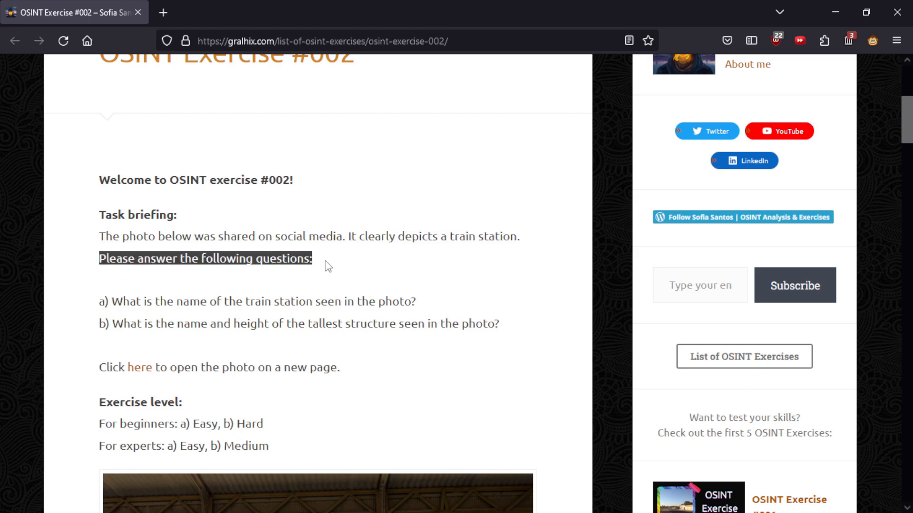
click(306, 287)
scroll(133, 157, down, 3)
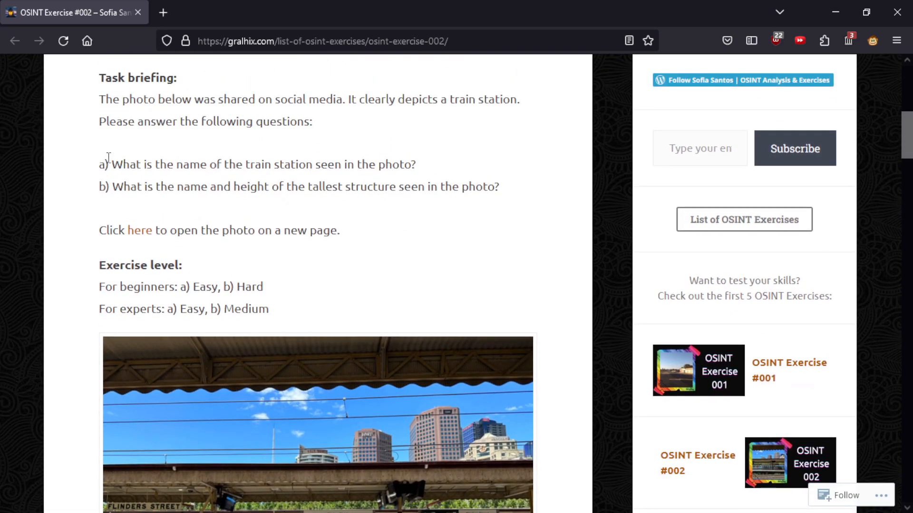
drag(109, 158, 265, 187)
click(279, 221)
Open the exercise photo in a separate browser tab and inspect it at a larger size
middle_click(141, 239)
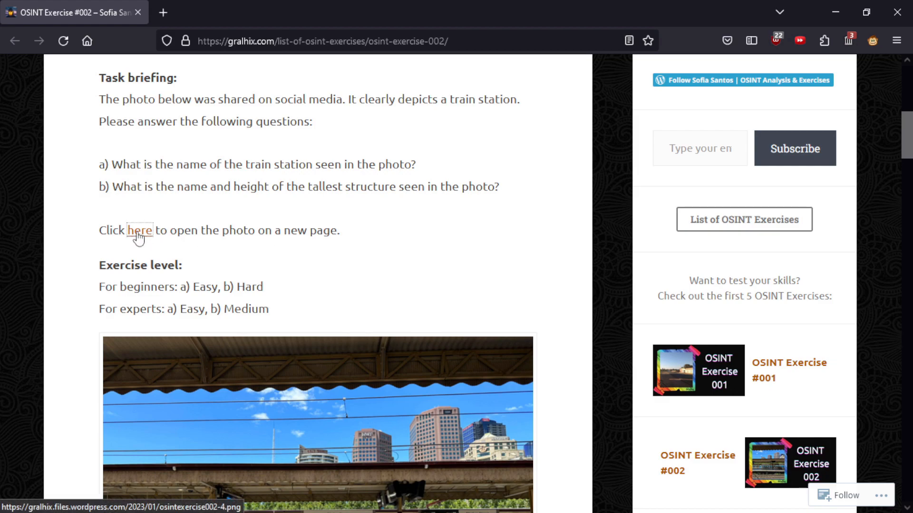
click(224, 12)
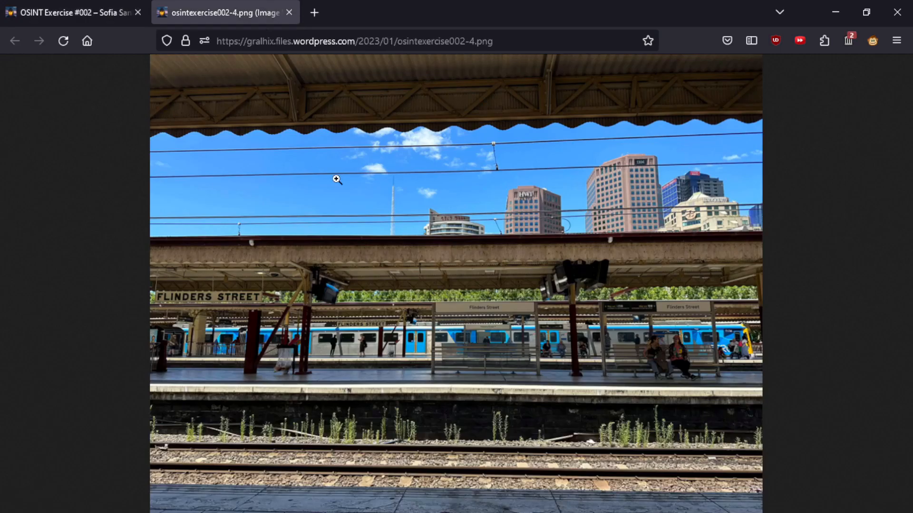
click(401, 243)
click(546, 221)
Return to the exercise page and read the difficulty levels given for beginners and experts
click(57, 3)
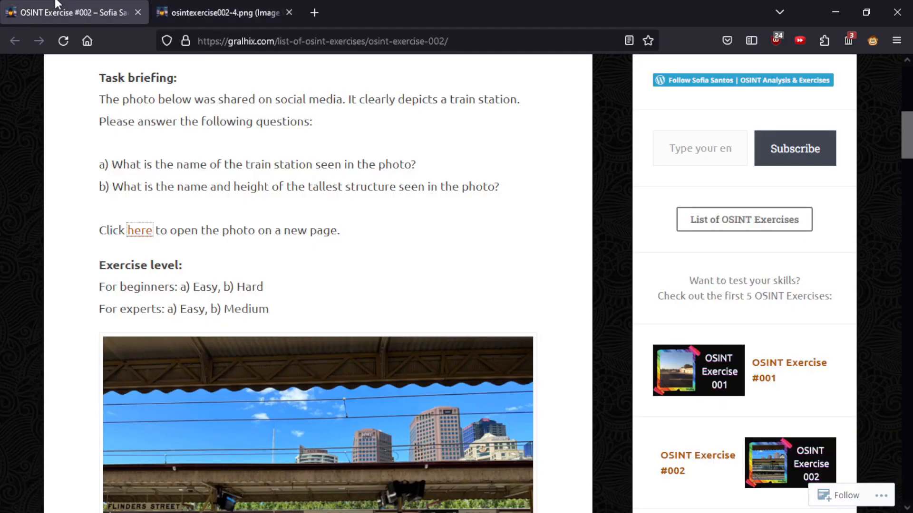
scroll(306, 316, down, 2)
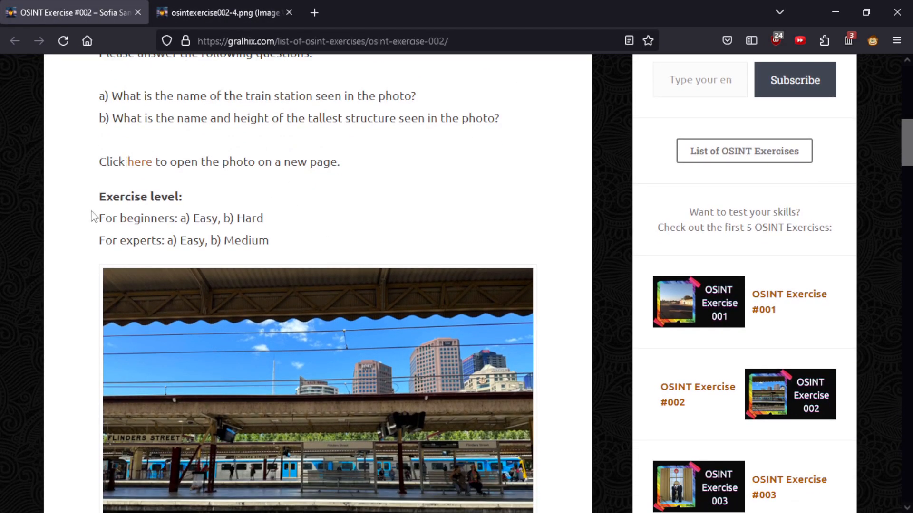
double_click(159, 221)
click(395, 183)
double_click(205, 219)
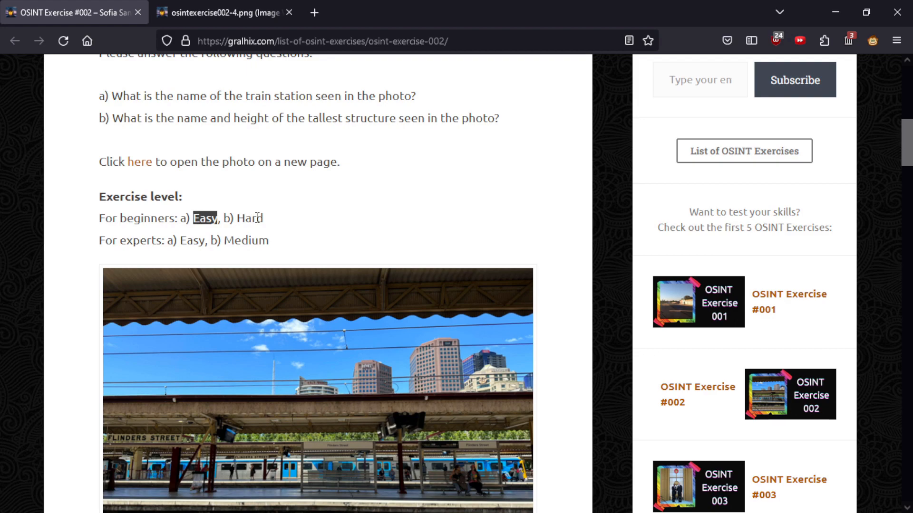
click(297, 203)
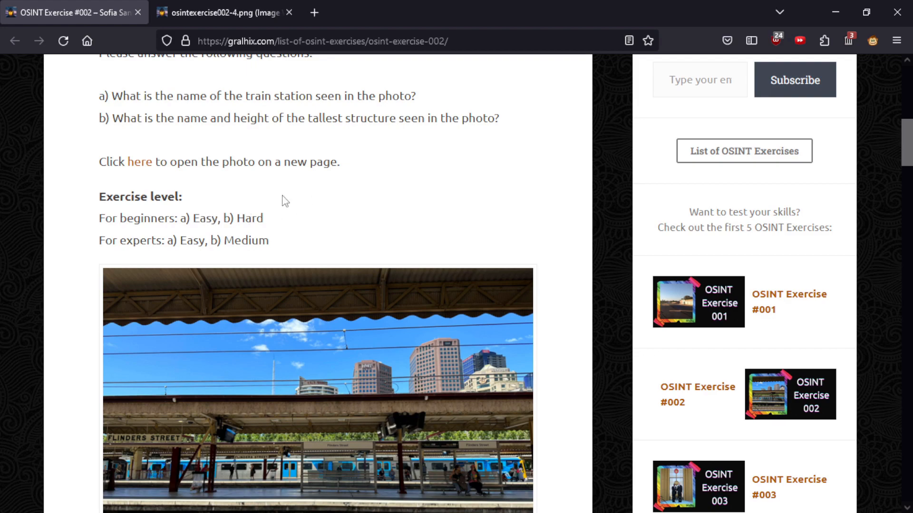
double_click(129, 238)
click(333, 233)
double_click(193, 241)
double_click(251, 241)
click(531, 163)
Read the note beneath the exercise photo about its ownership and educational use
scroll(476, 214, down, 6)
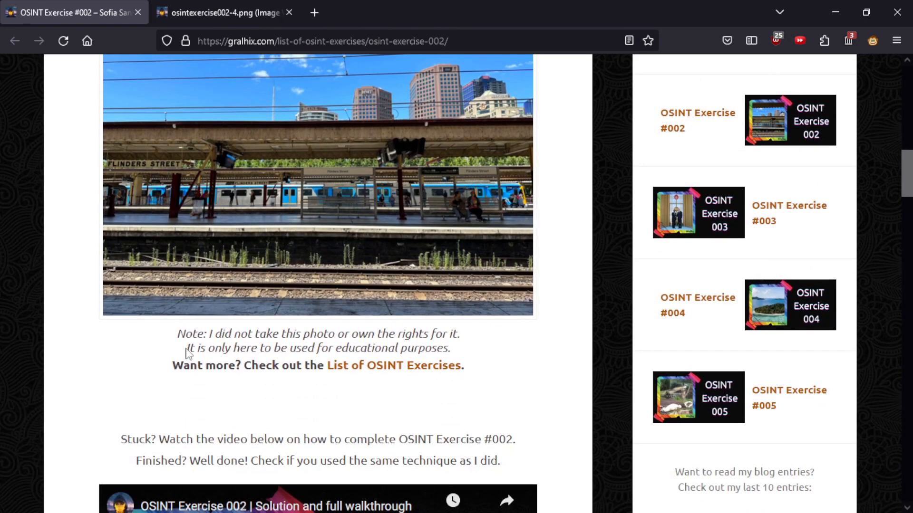
drag(178, 334, 306, 339)
click(306, 339)
drag(473, 339, 322, 334)
click(344, 342)
drag(476, 352, 306, 350)
click(401, 347)
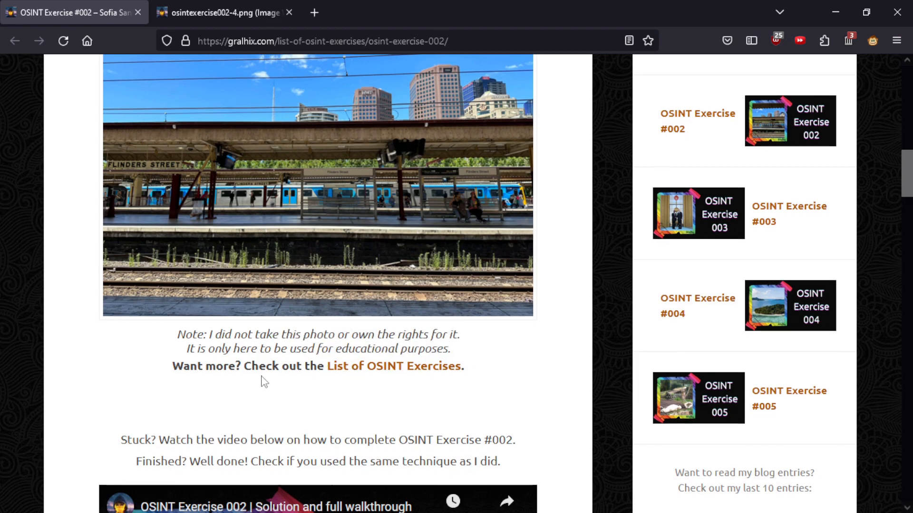
scroll(261, 379, up, 2)
right_click(178, 359)
click(92, 278)
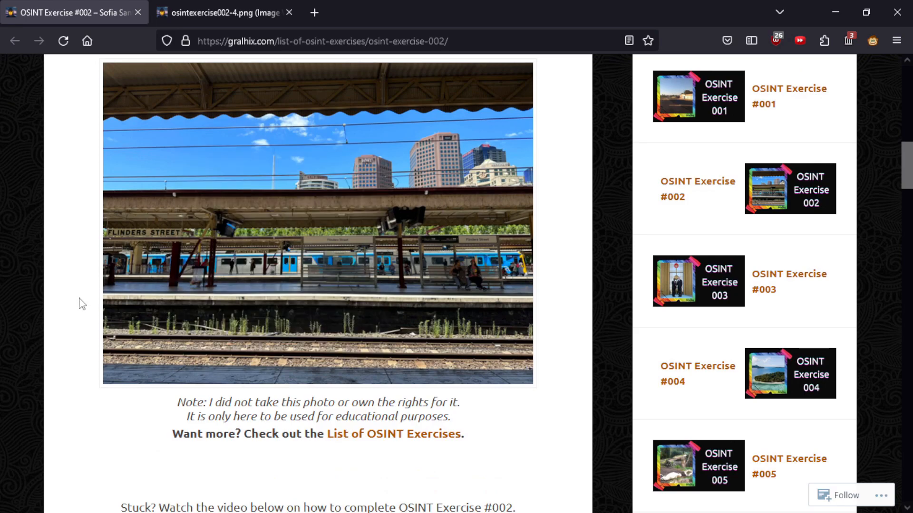
Look over the solution video and the submitted walkthroughs further down the exercise page, then return to the briefing
scroll(81, 304, up, 2)
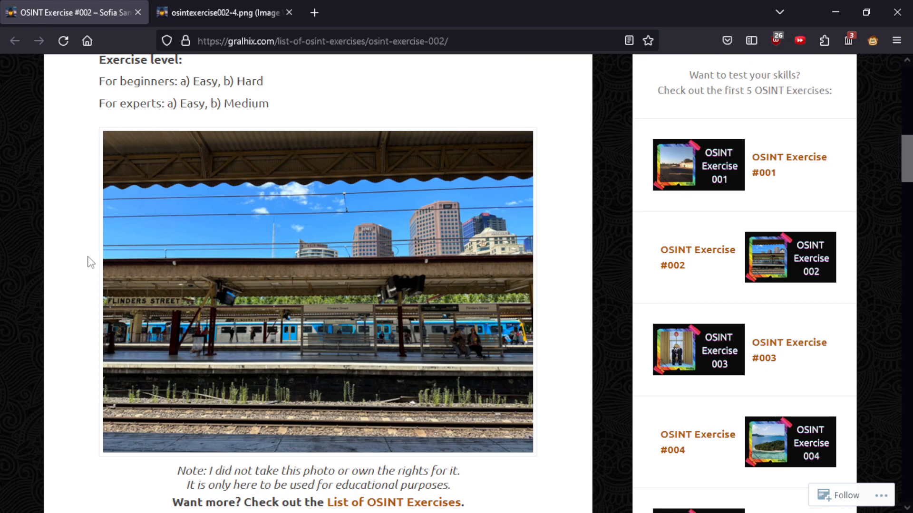
scroll(106, 274, down, 4)
scroll(126, 278, down, 6)
scroll(215, 246, down, 6)
click(193, 275)
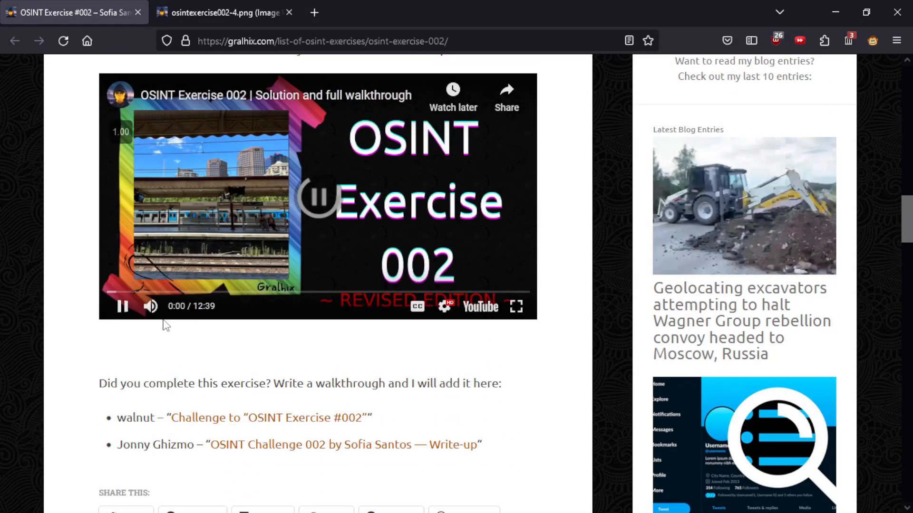
scroll(224, 390, down, 4)
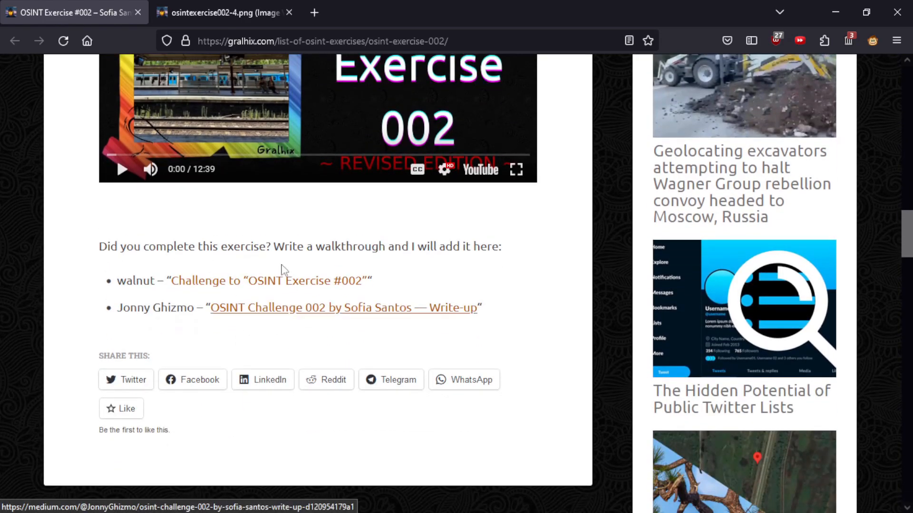
scroll(238, 424, up, 12)
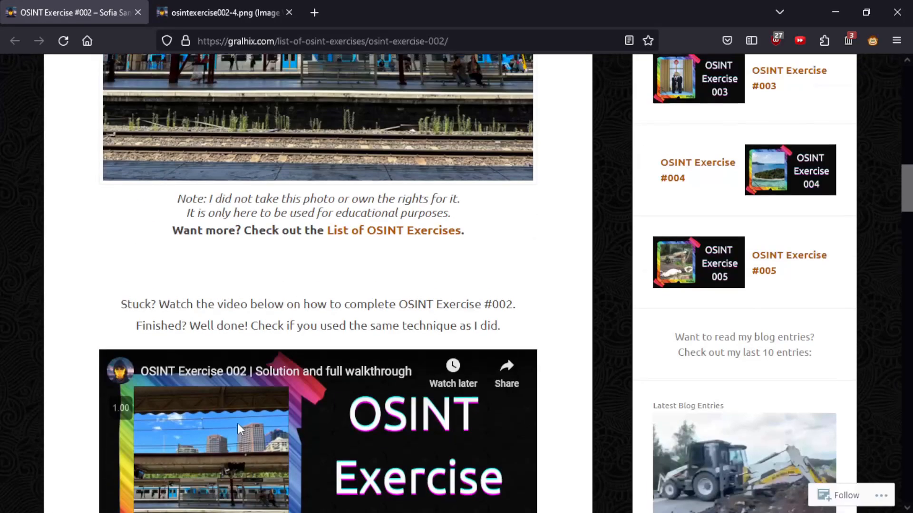
scroll(238, 424, up, 18)
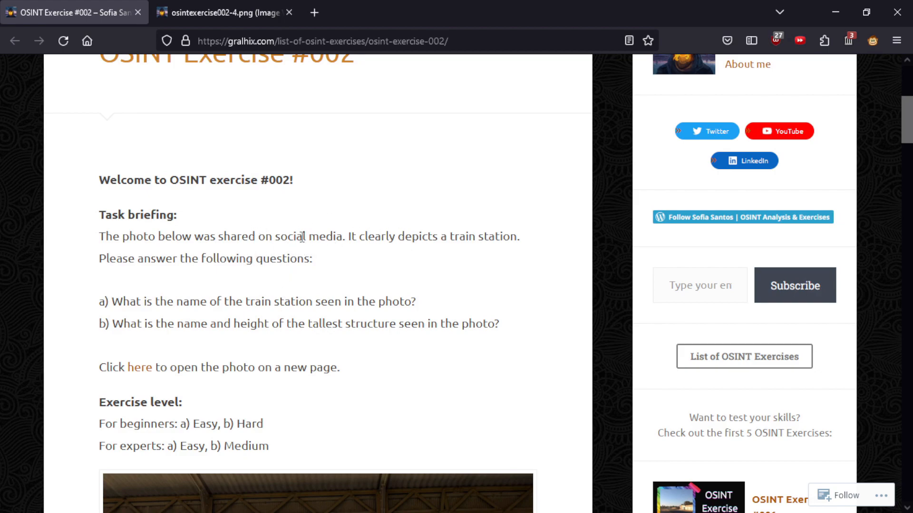
Reread the task briefing, focusing on the station's name and the tallest structure's name and height
drag(517, 236, 450, 238)
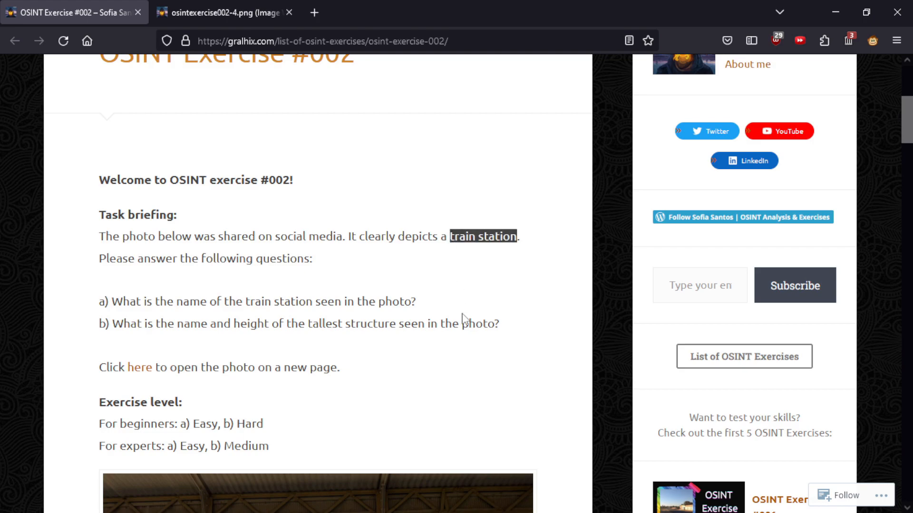
click(380, 258)
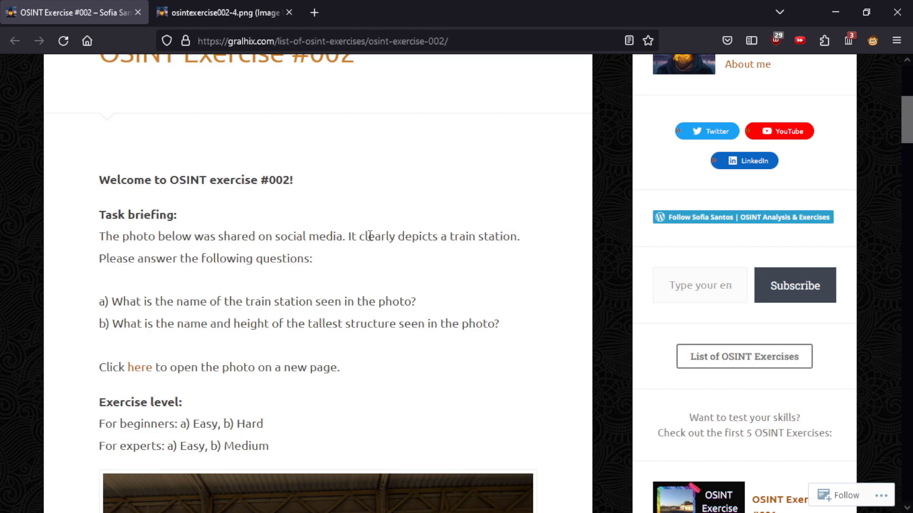
scroll(333, 256, down, 3)
drag(128, 237, 397, 237)
click(204, 164)
drag(93, 171, 513, 258)
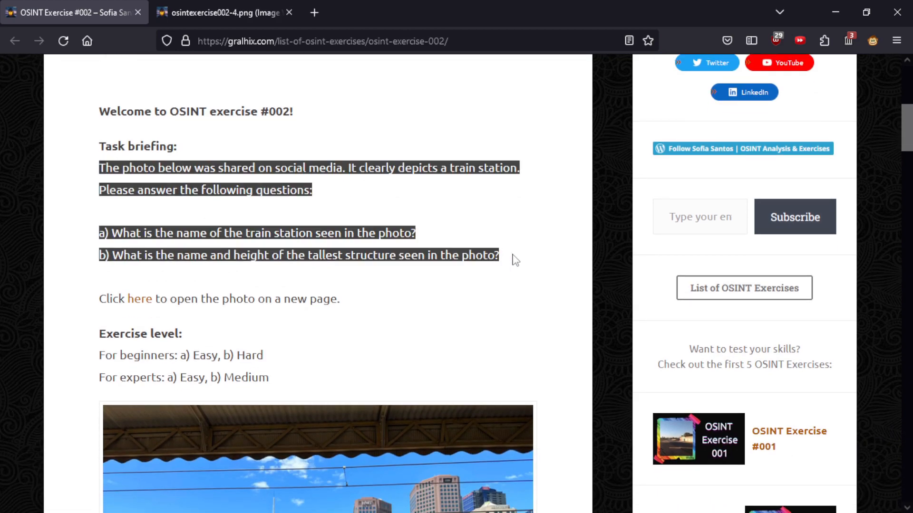
click(433, 272)
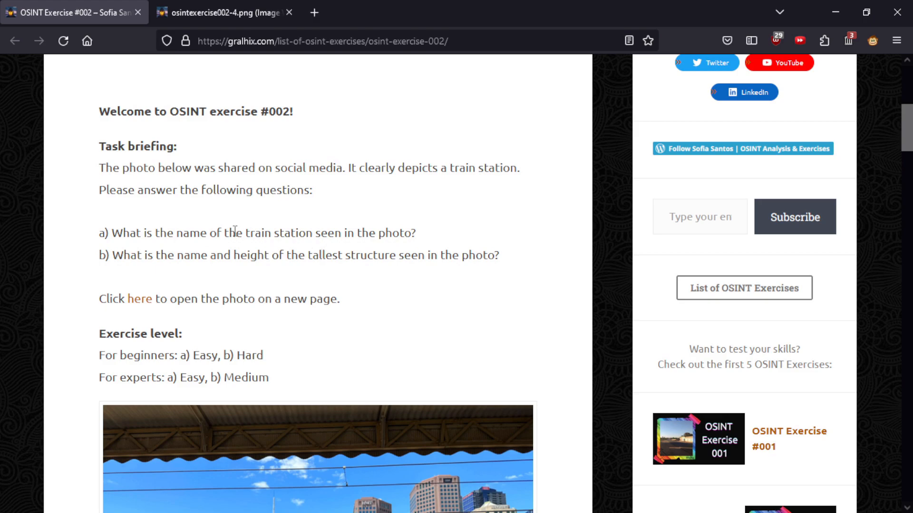
double_click(192, 257)
double_click(253, 257)
click(386, 297)
scroll(437, 279, down, 2)
scroll(402, 257, up, 1)
drag(100, 167, 461, 180)
click(438, 185)
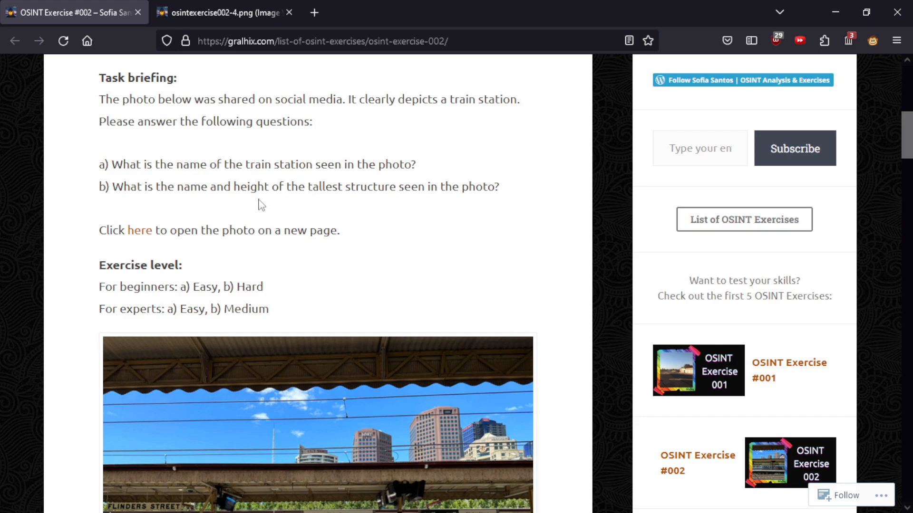
Switch to the photo's tab and enlarge the image to examine the station signs for the station's name
scroll(340, 263, down, 2)
click(232, 10)
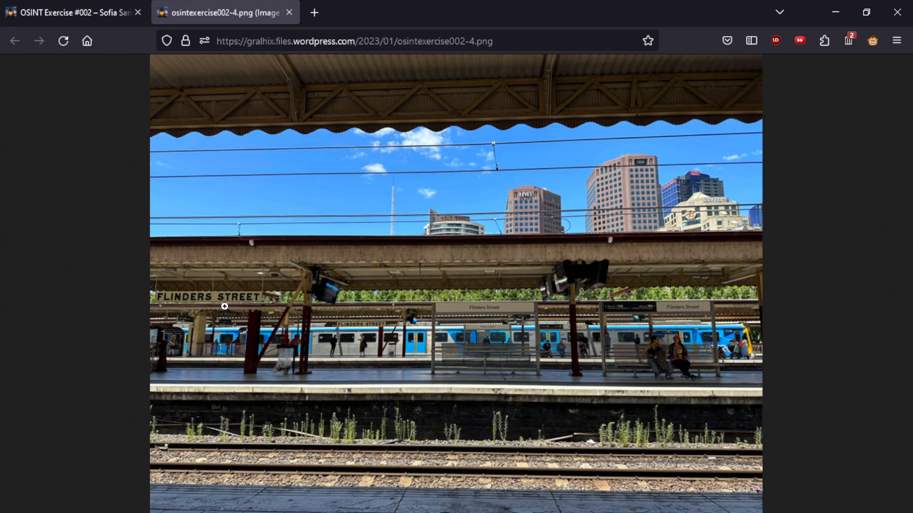
click(372, 317)
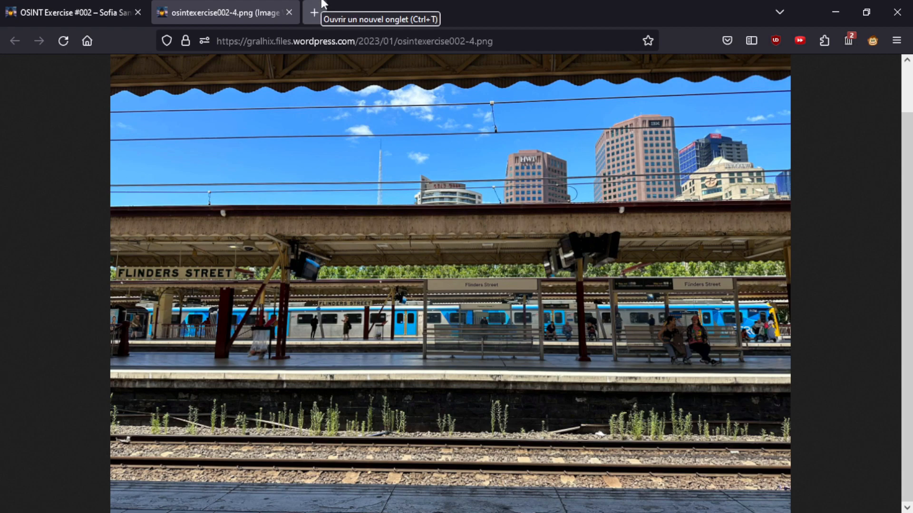
Search the web for "flinders street station" in a new browser tab
click(314, 13)
text(flind)
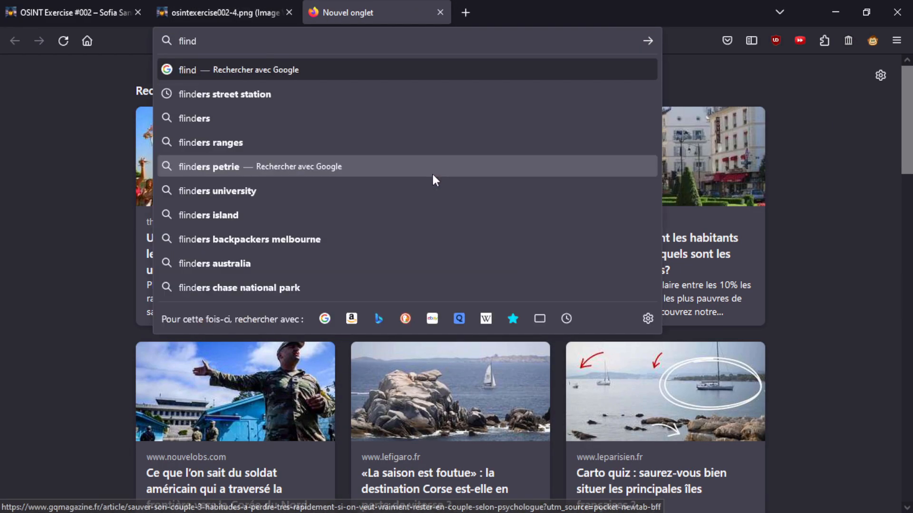
text(ers s)
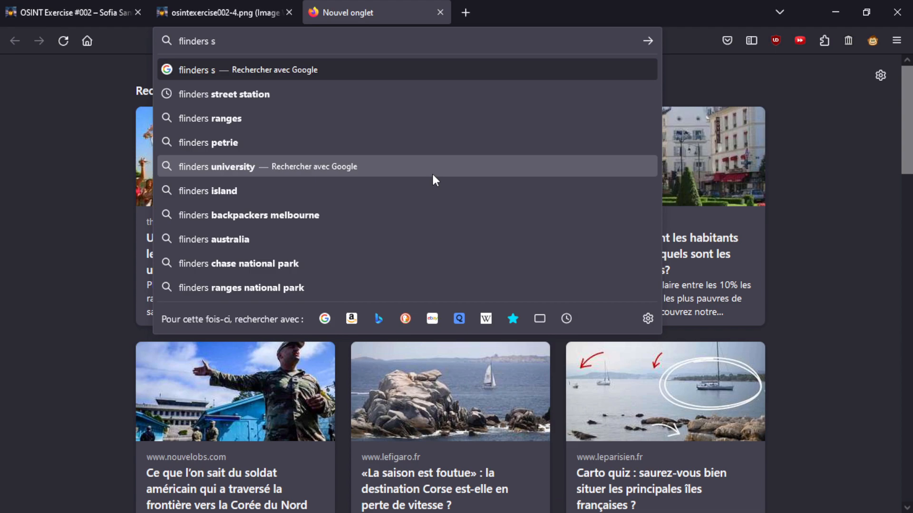
text(treet station)
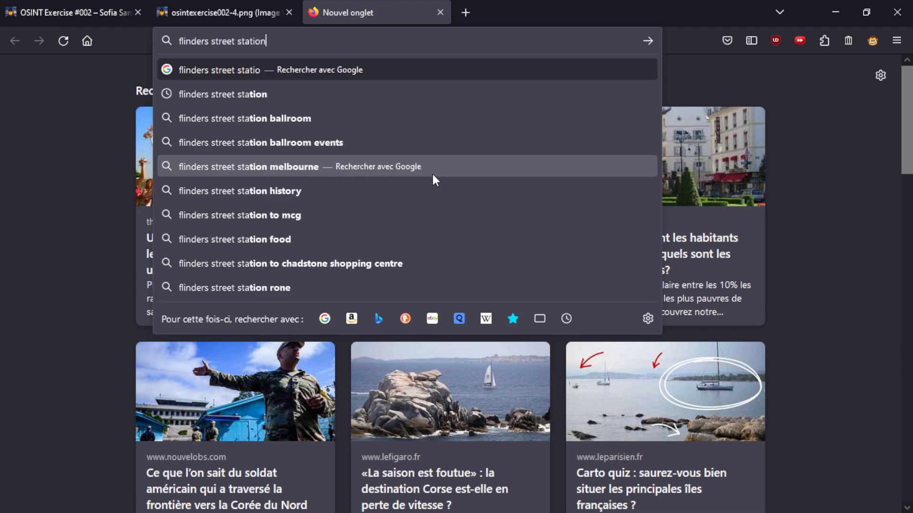
key(Return)
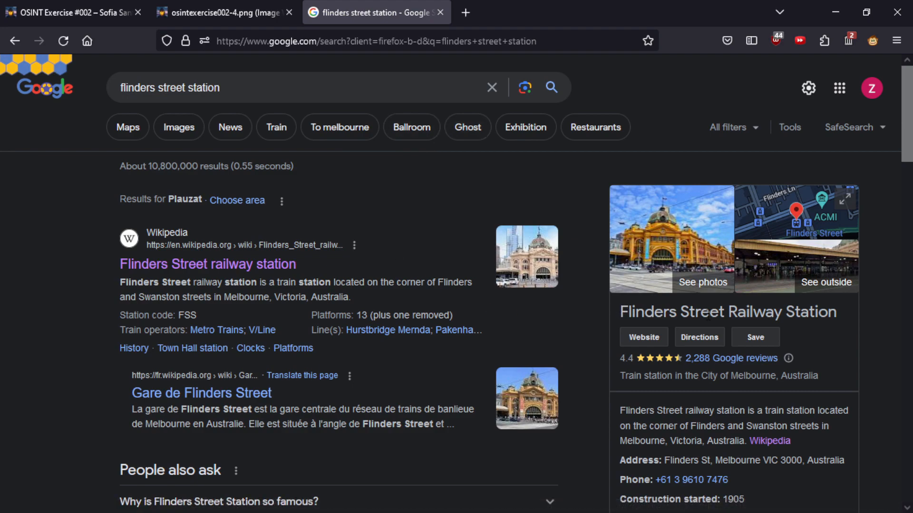
Open the Wikipedia article about Flinders Street railway station in a background tab from the search results
scroll(797, 257, down, 3)
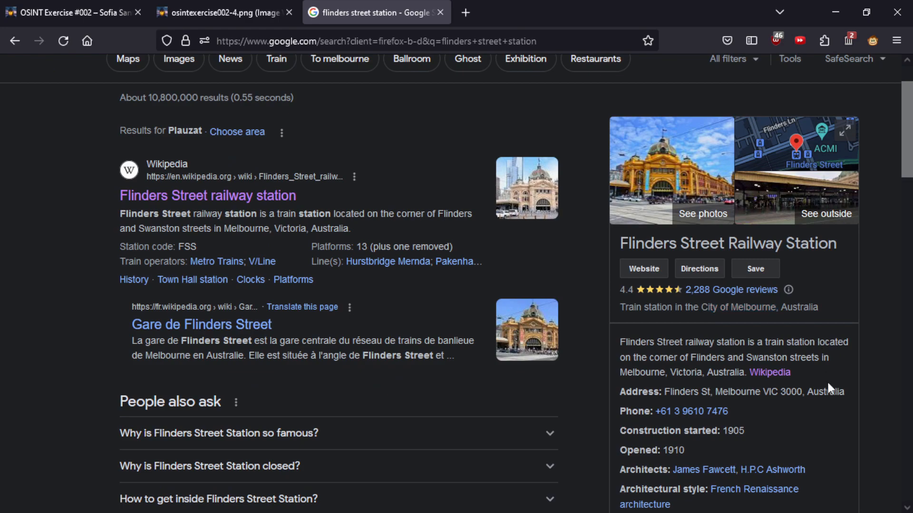
middle_click(770, 372)
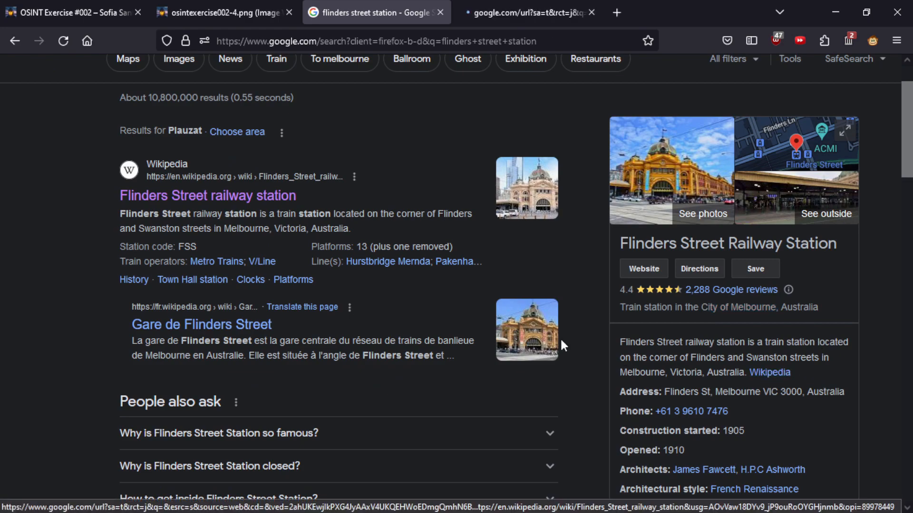
scroll(336, 382, up, 3)
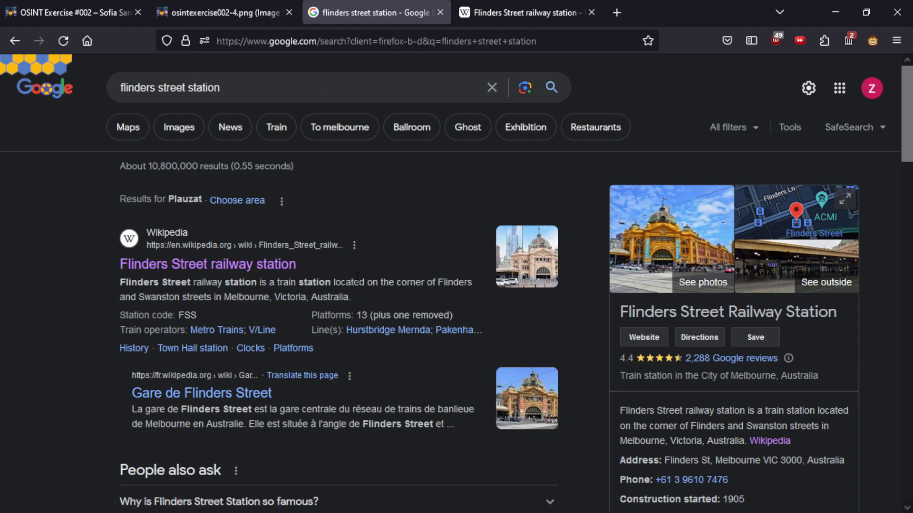
Skim the search results and the opening of the Wikipedia article about Flinders Street railway station
scroll(357, 277, down, 10)
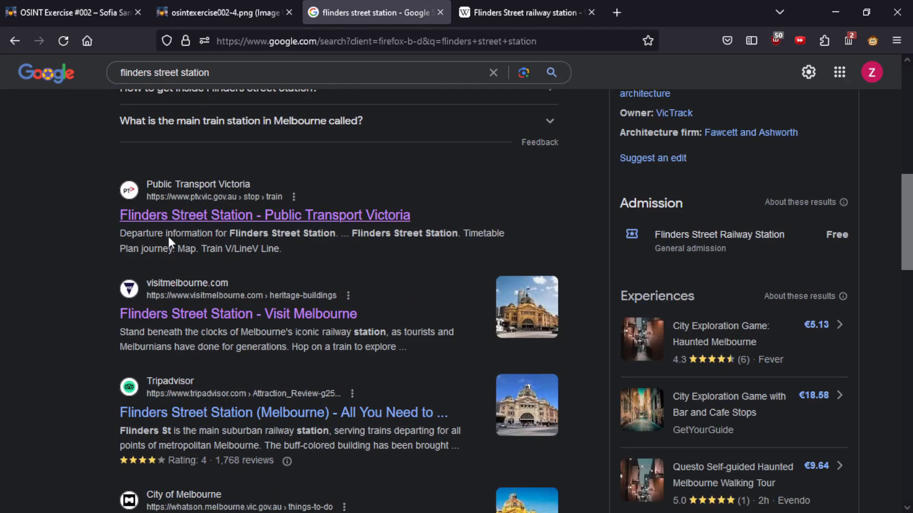
scroll(143, 260, up, 10)
key(ctrl+Tab)
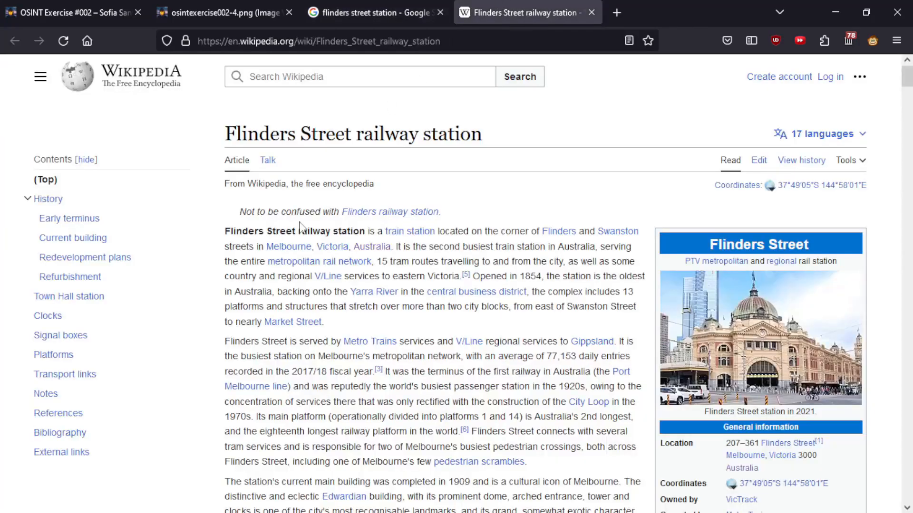
scroll(539, 236, down, 1)
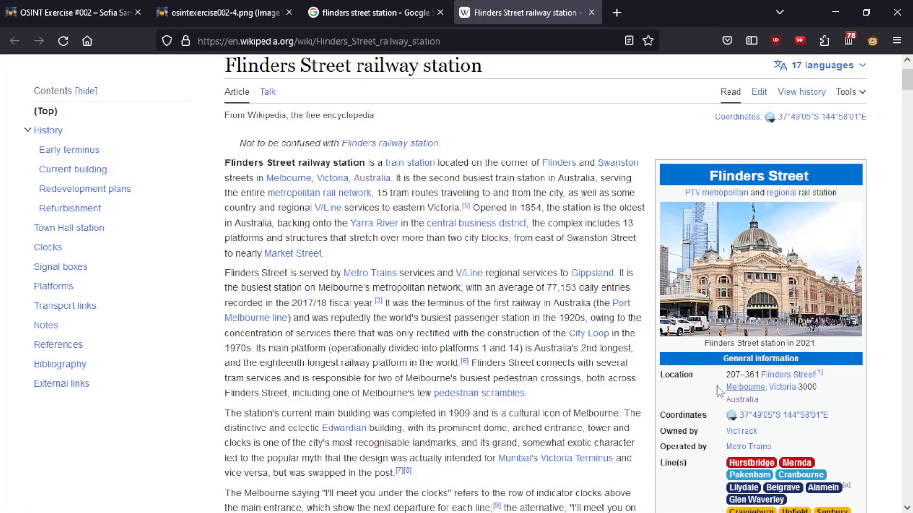
scroll(475, 190, down, 1)
Open Flinders Street Railway Station in Google Maps from the search results' map preview, and return to the Wikipedia article
click(376, 3)
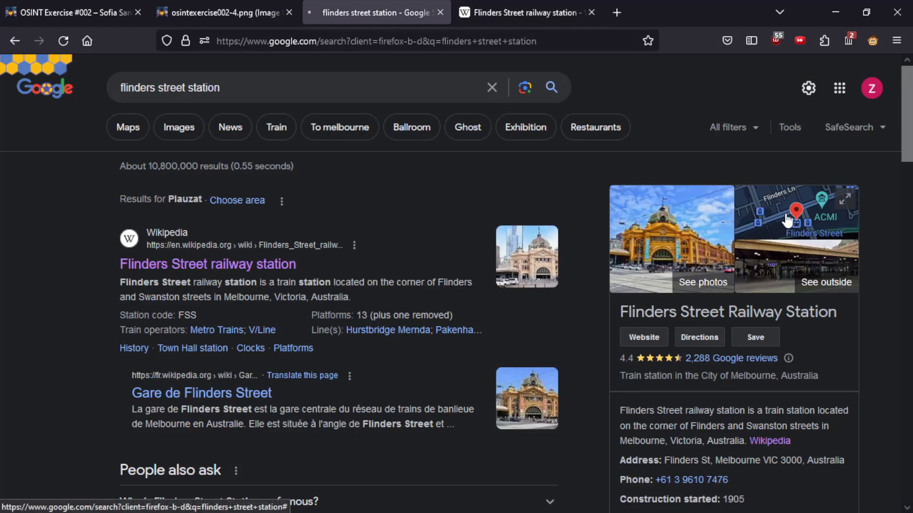
click(694, 166)
click(528, 2)
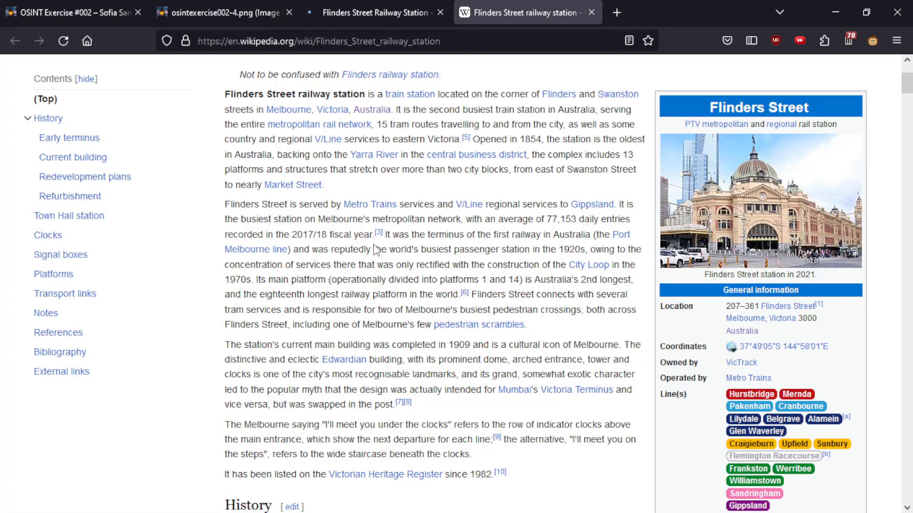
Look through the Wikipedia article's history and refurbishment sections down to the Platforms section with its track layout diagram
scroll(252, 316, down, 3)
scroll(252, 316, down, 3)
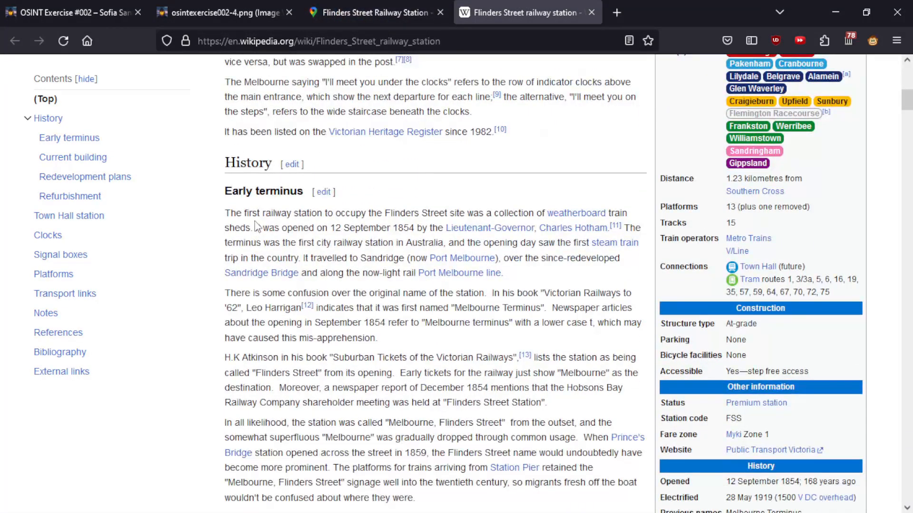
scroll(251, 233, down, 7)
scroll(251, 233, down, 7)
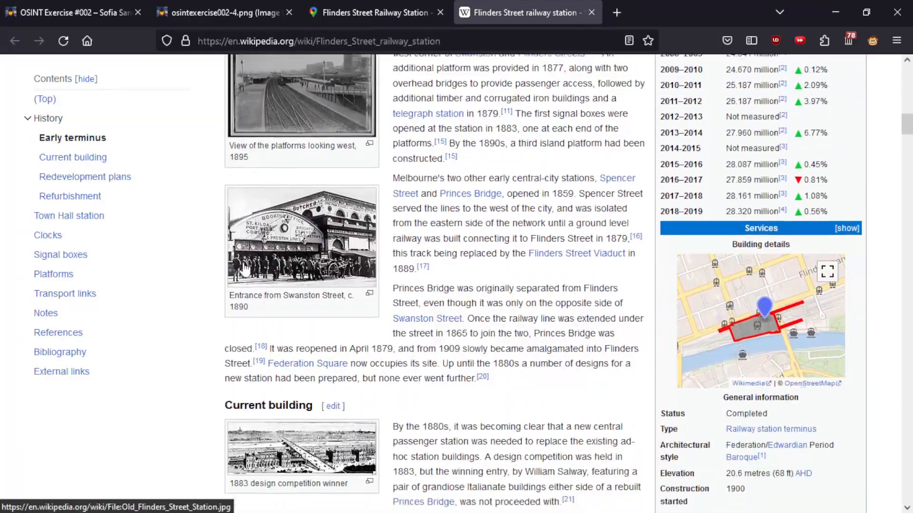
scroll(245, 270, down, 20)
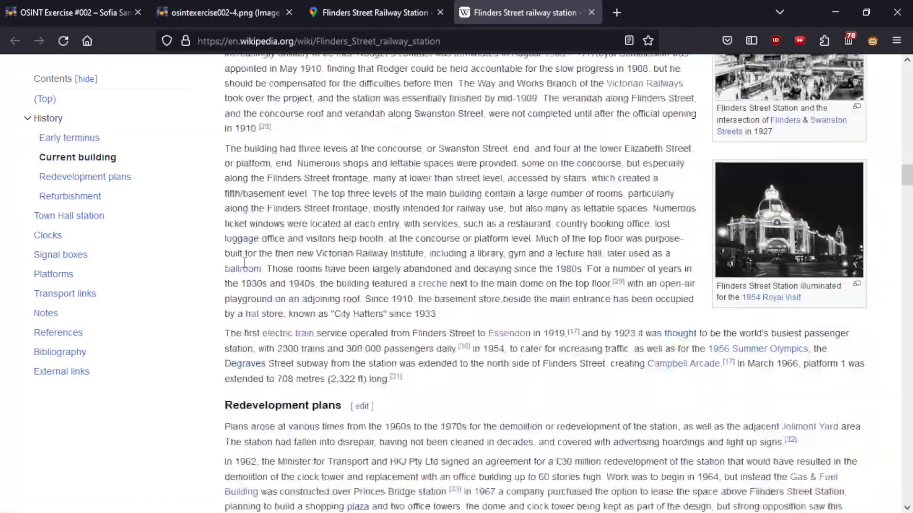
scroll(245, 267, down, 20)
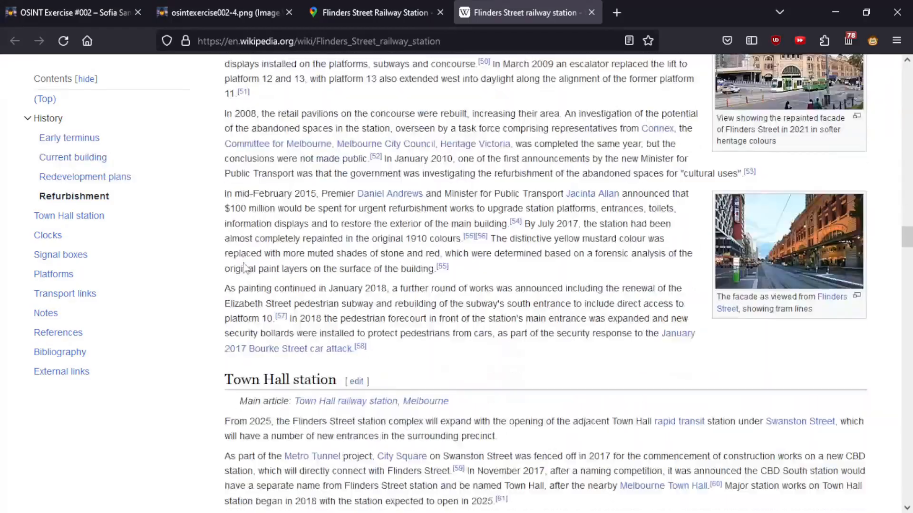
scroll(244, 268, down, 15)
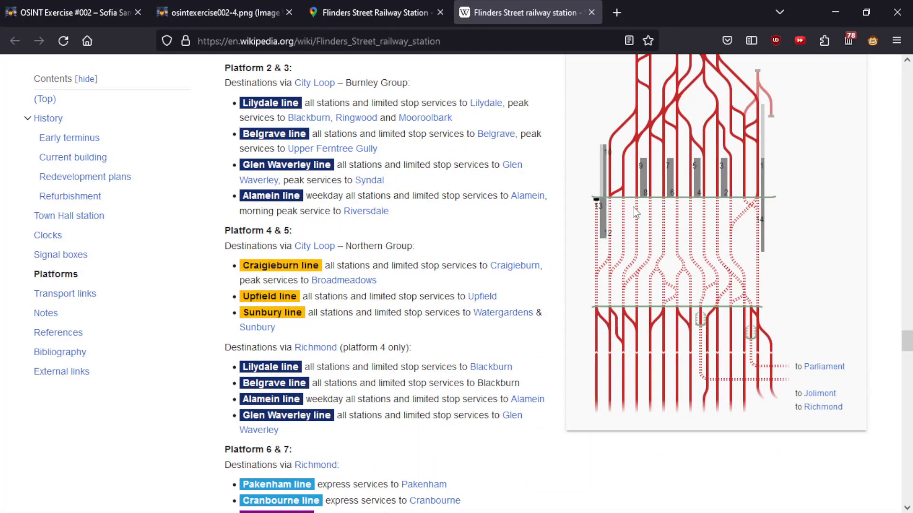
Examine the Flinders Street track layout diagram, checking the arrangement of the tracks and of platforms such as 12, 13 and 14
scroll(639, 237, up, 3)
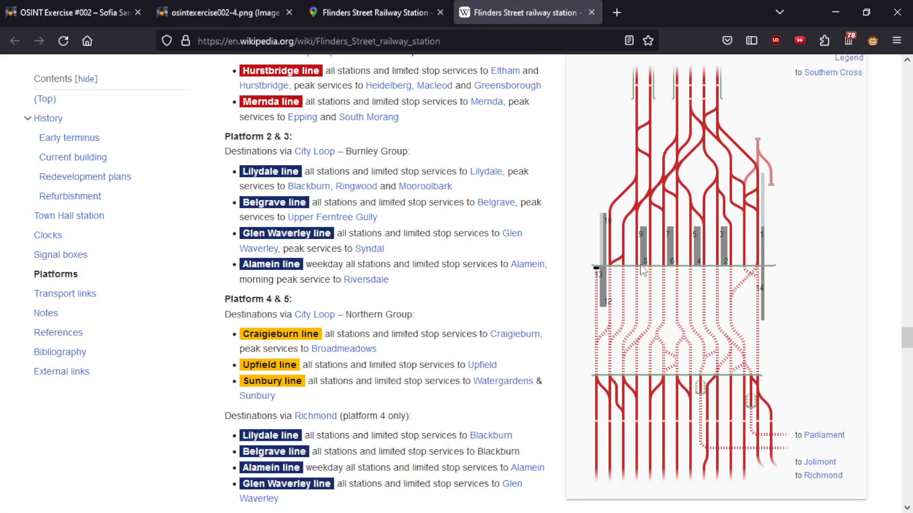
scroll(644, 268, up, 3)
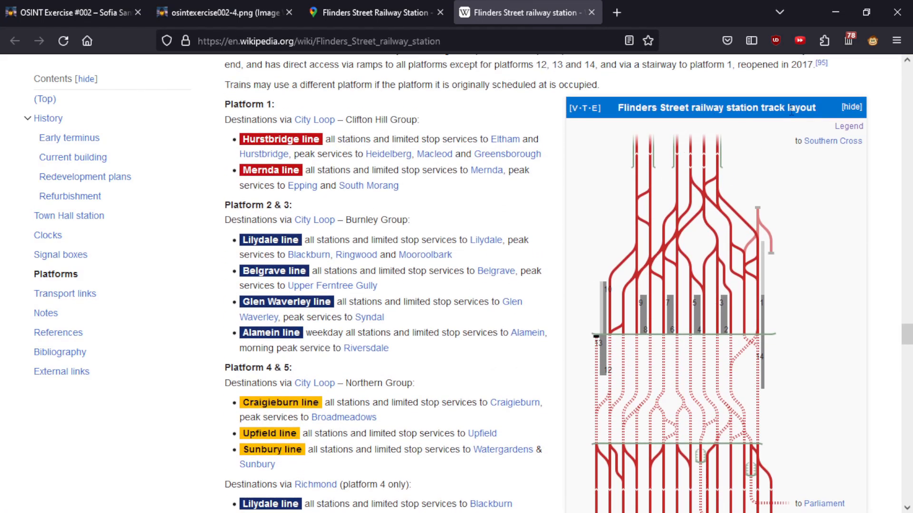
scroll(688, 305, down, 6)
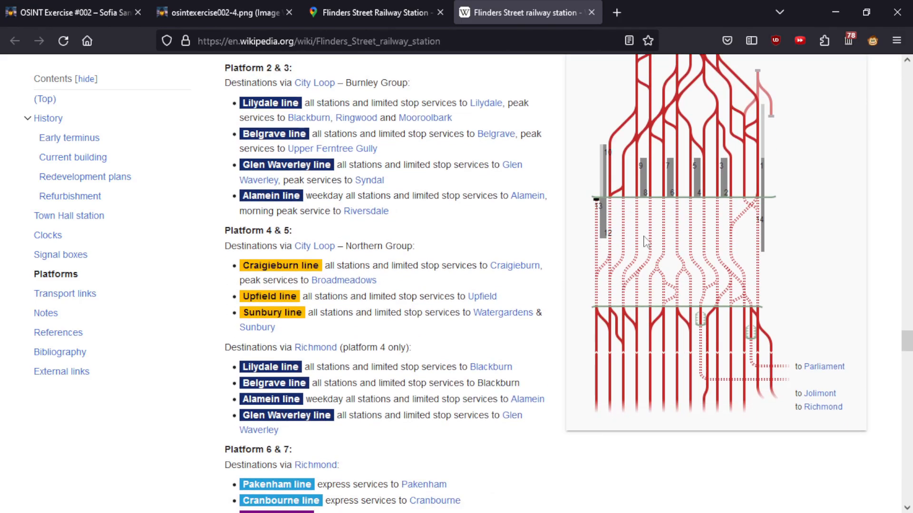
scroll(662, 275, up, 3)
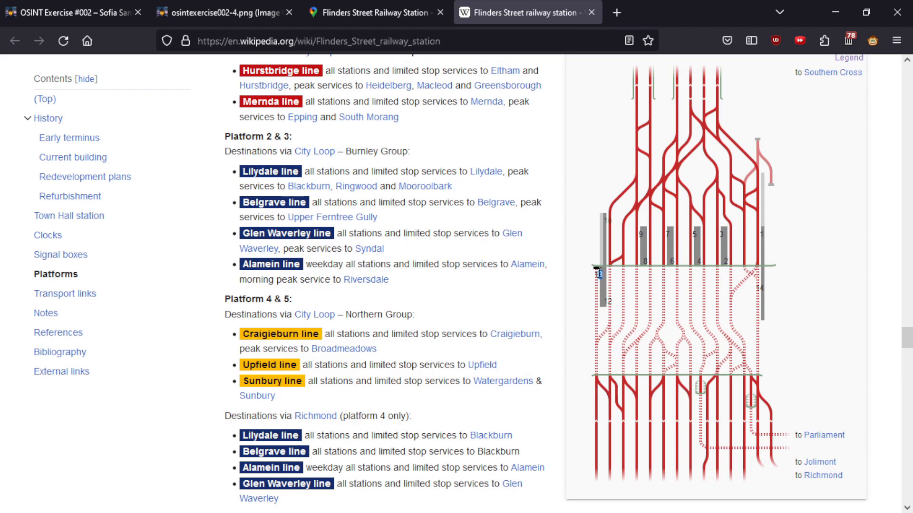
drag(603, 301, 608, 301)
click(766, 296)
scroll(760, 304, up, 2)
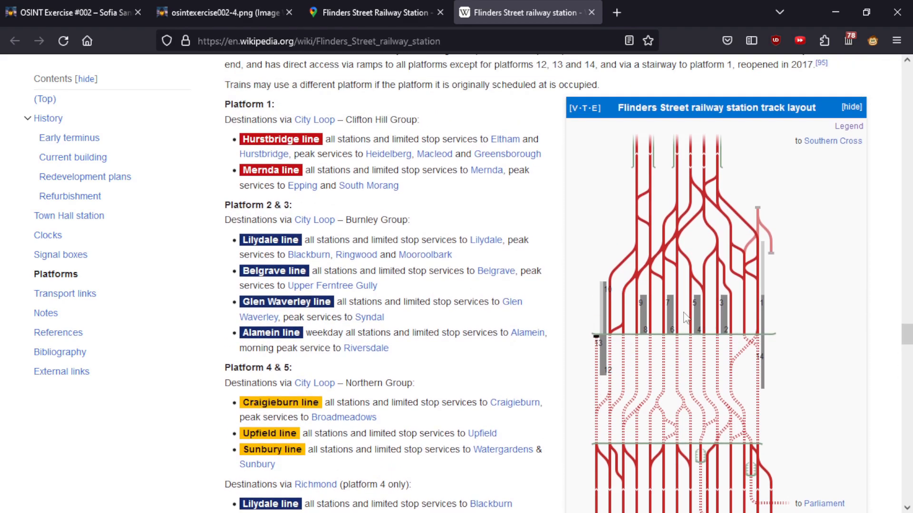
Compare the platforms and tracks visible in the exercise photo with the article's track layout diagram
click(343, 8)
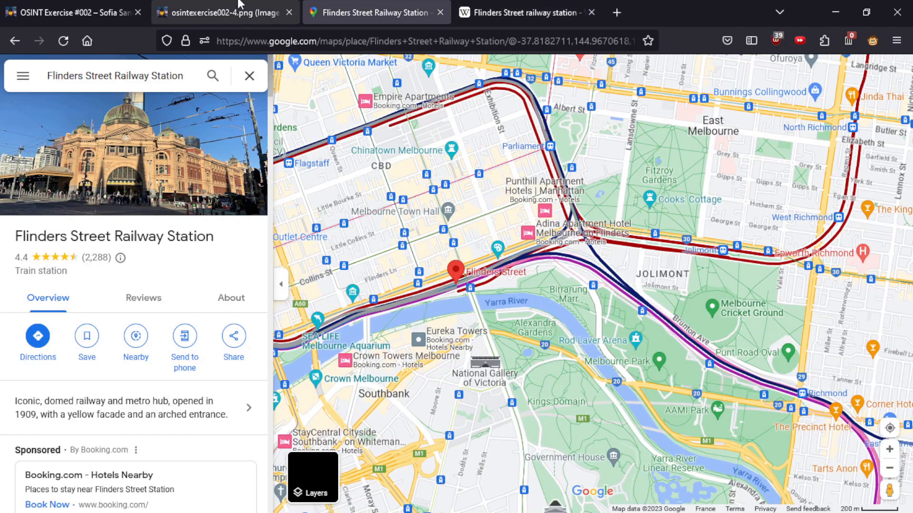
click(241, 6)
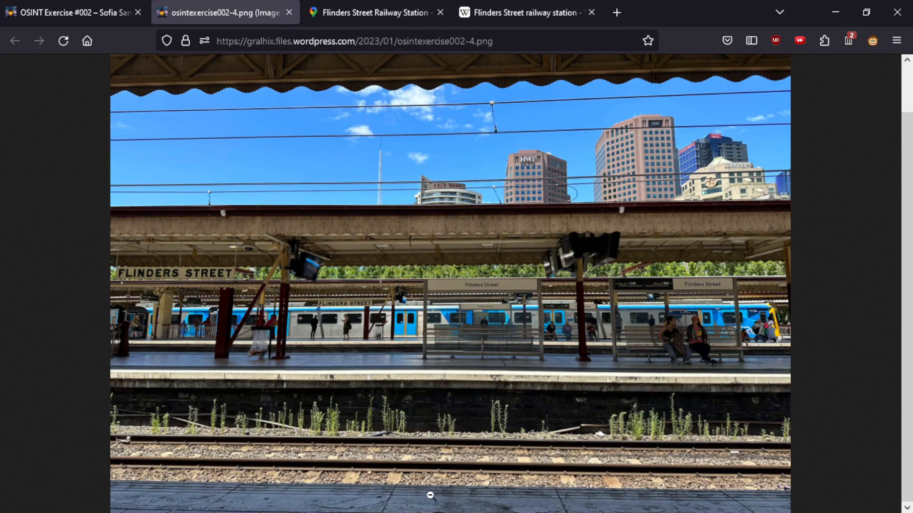
key(ctrl+Tab)
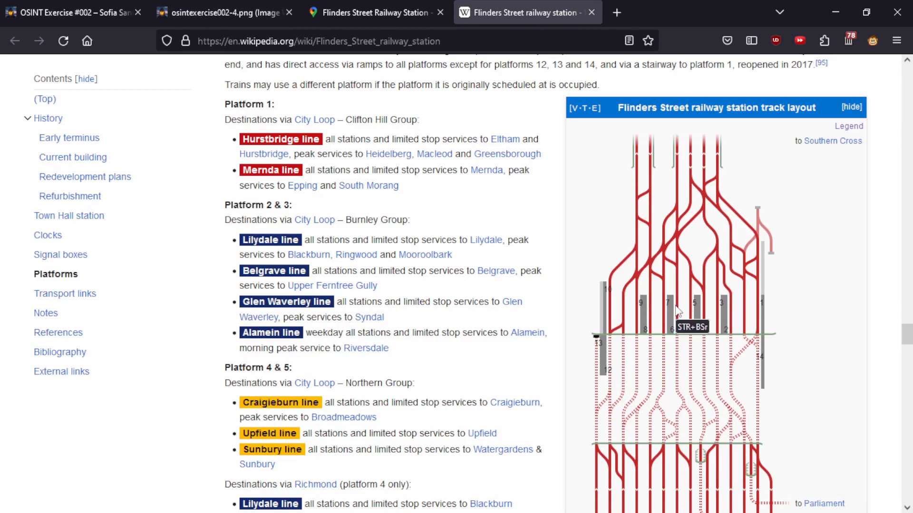
key(ctrl+shift+Tab)
key(ctrl+shift+Tab)
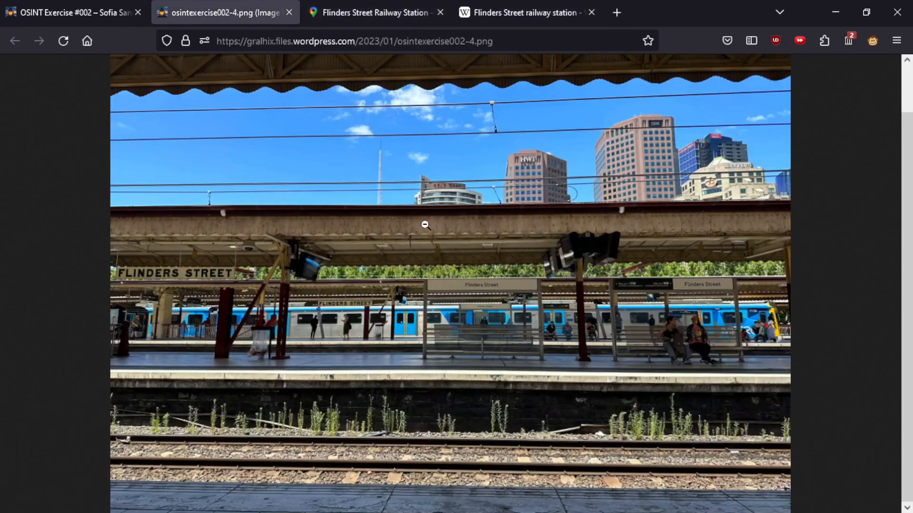
Return to the map of Flinders Street Railway Station and show the station area as satellite imagery
click(381, 12)
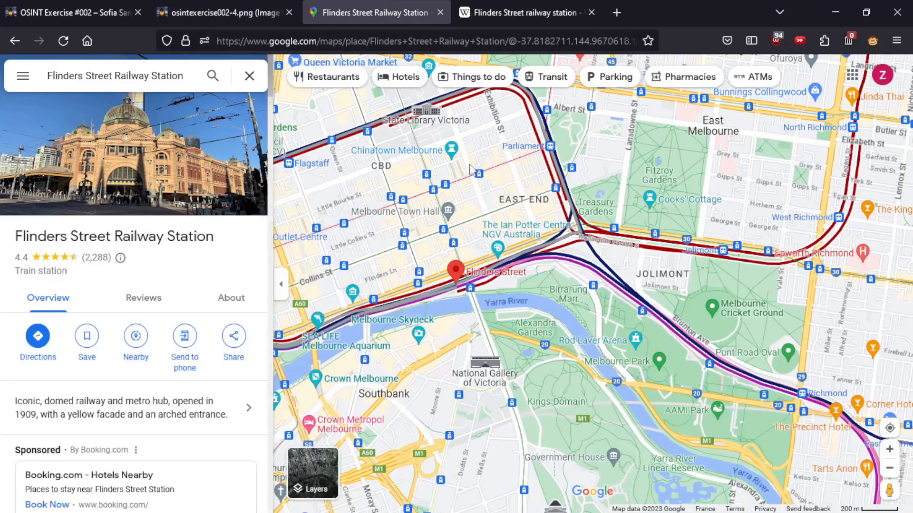
scroll(454, 269, up, 4)
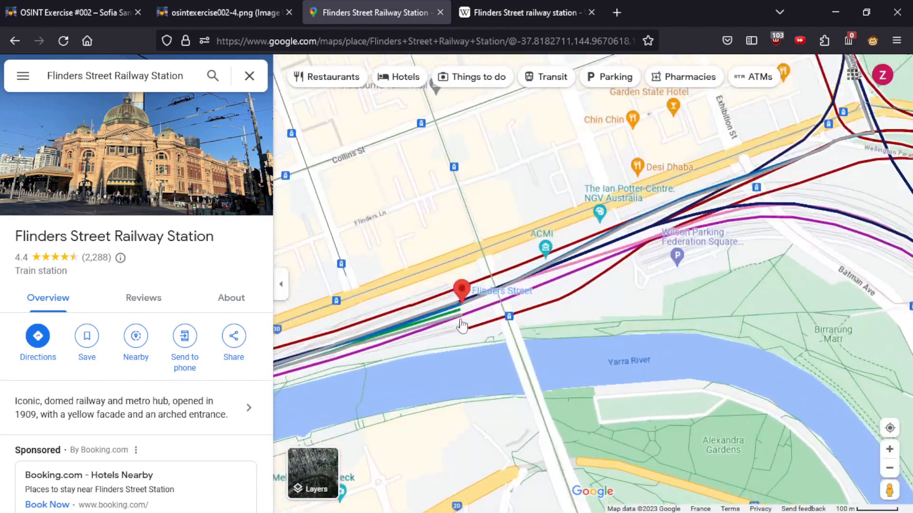
drag(431, 358, 471, 354)
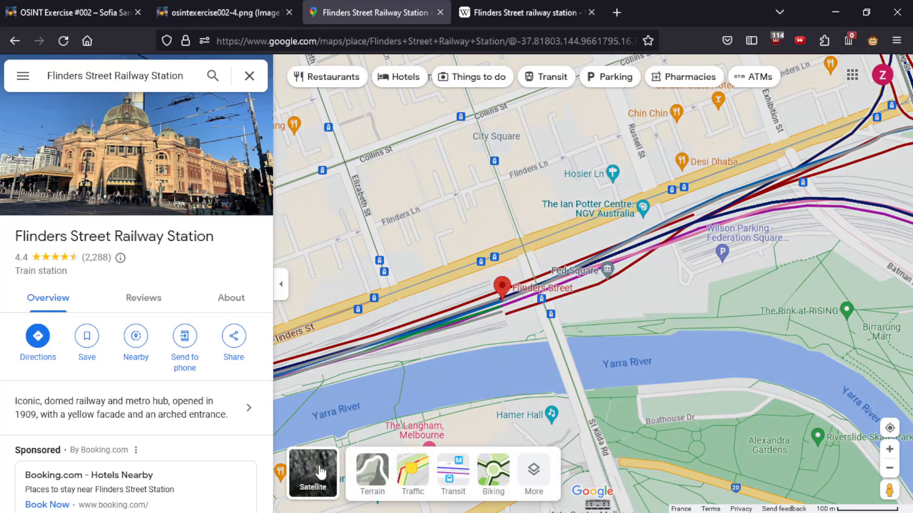
click(321, 472)
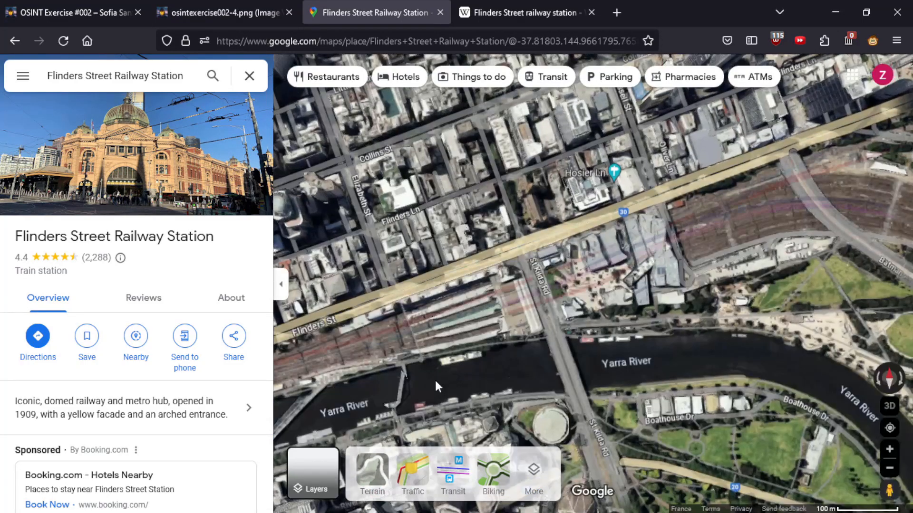
Examine the station's platforms and the area across the Yarra River on the satellite map, and close the station's details
scroll(453, 309, up, 5)
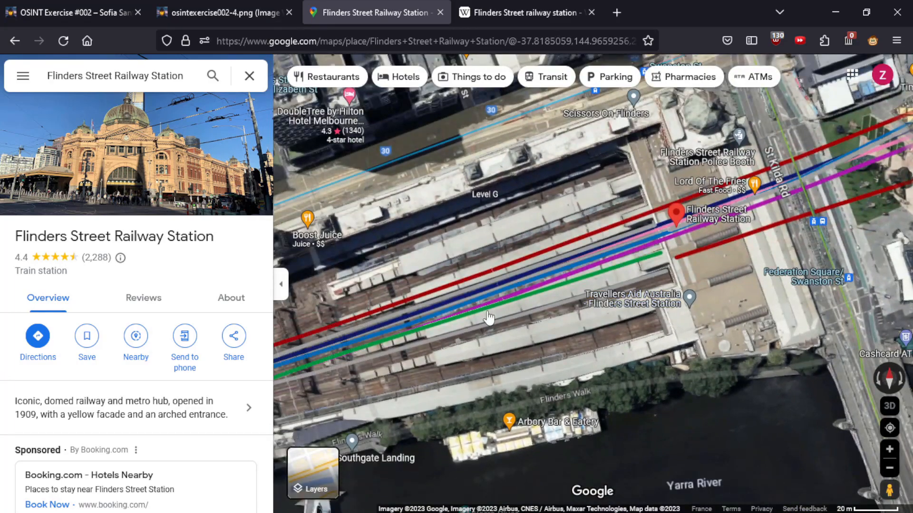
scroll(532, 340, down, 3)
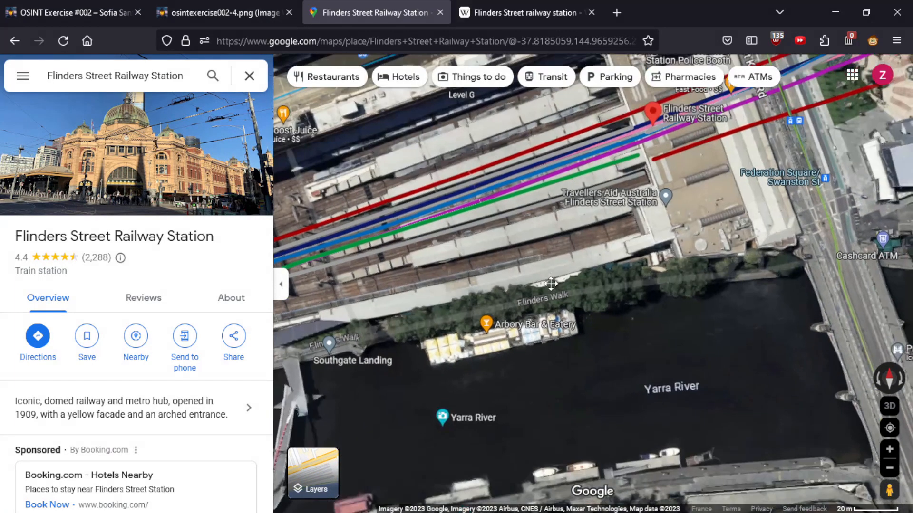
scroll(532, 341, down, 2)
drag(536, 349, 582, 330)
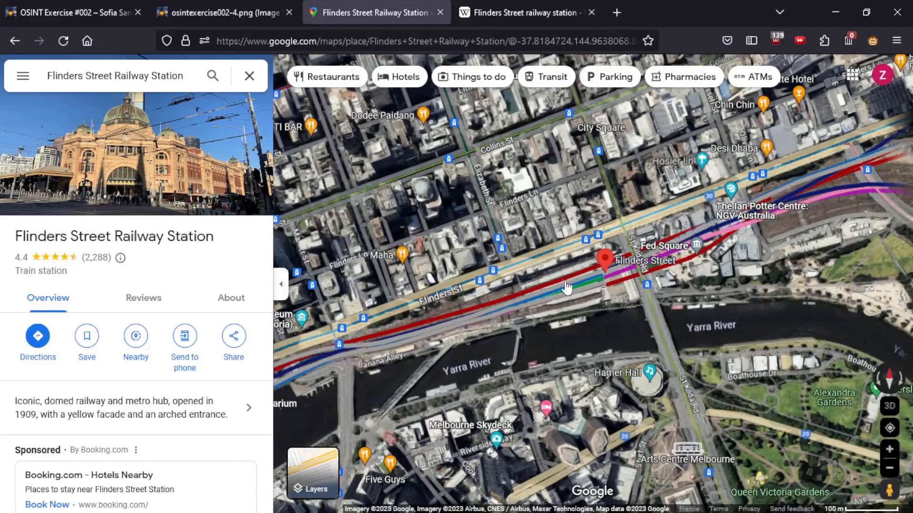
click(249, 76)
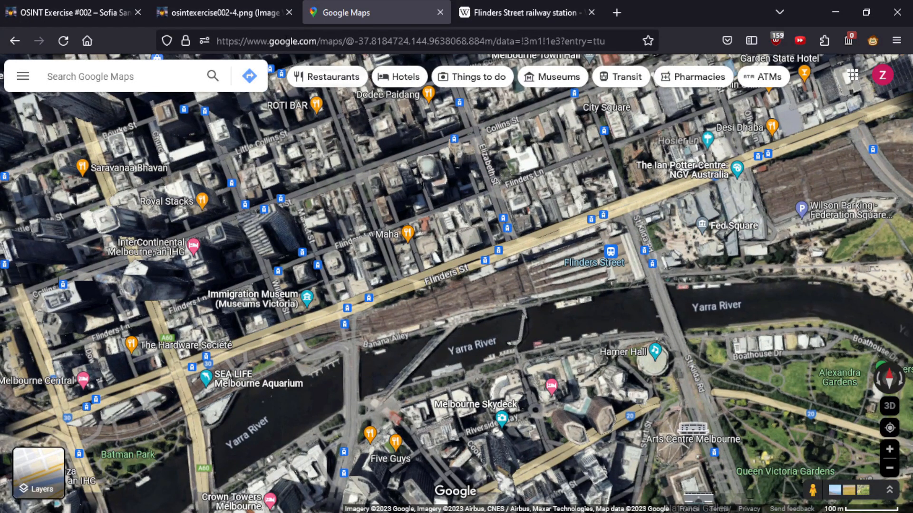
Examine the photo's skyline, focusing on the signed buildings, such as IBM and HWT, and the thin mast
click(241, 3)
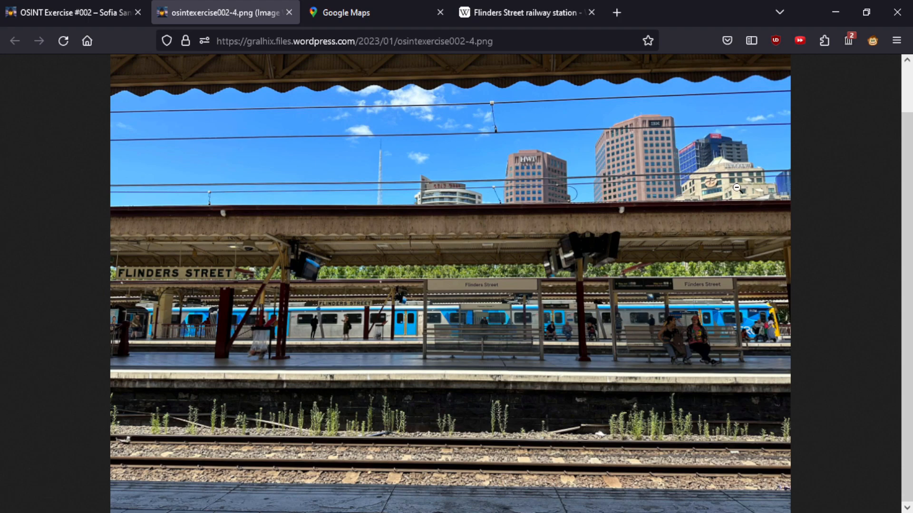
click(726, 171)
click(652, 164)
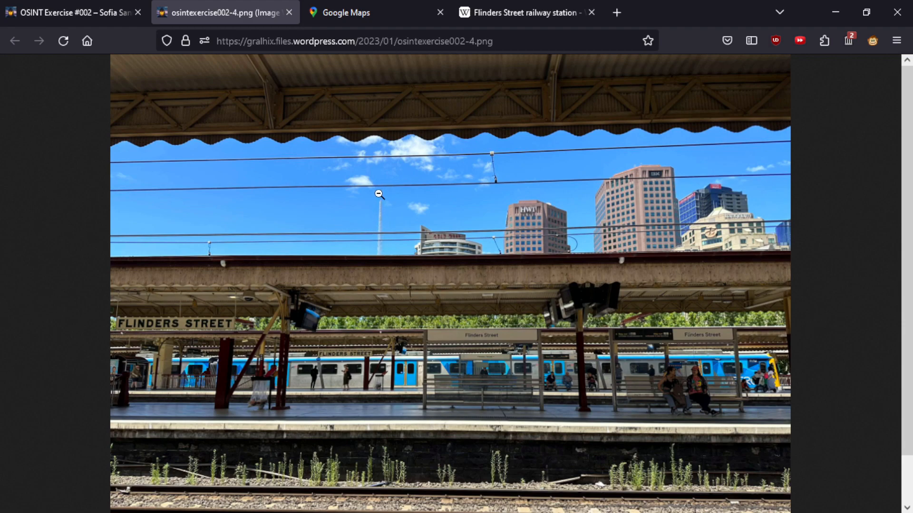
click(419, 249)
Inspect the station's platforms and riverside trees up close on the satellite map and compare them with the photo
click(383, 9)
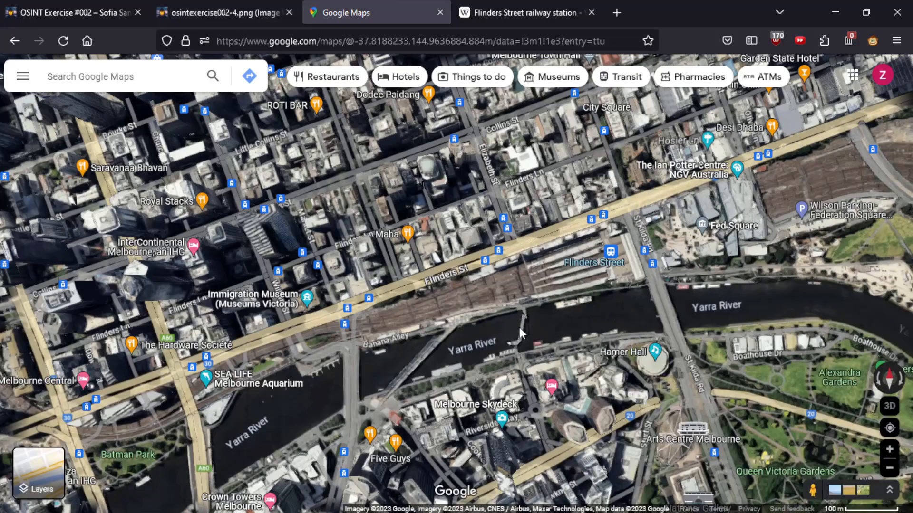
scroll(518, 325, up, 3)
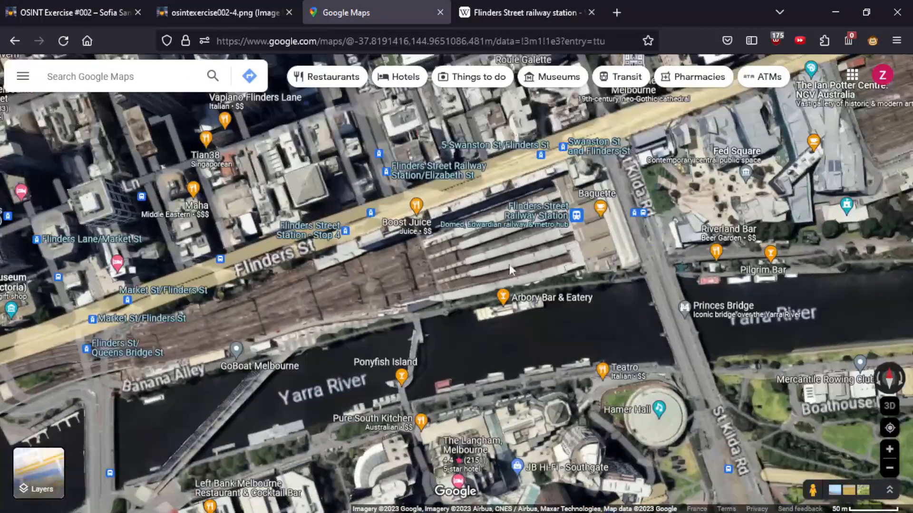
scroll(505, 275, up, 3)
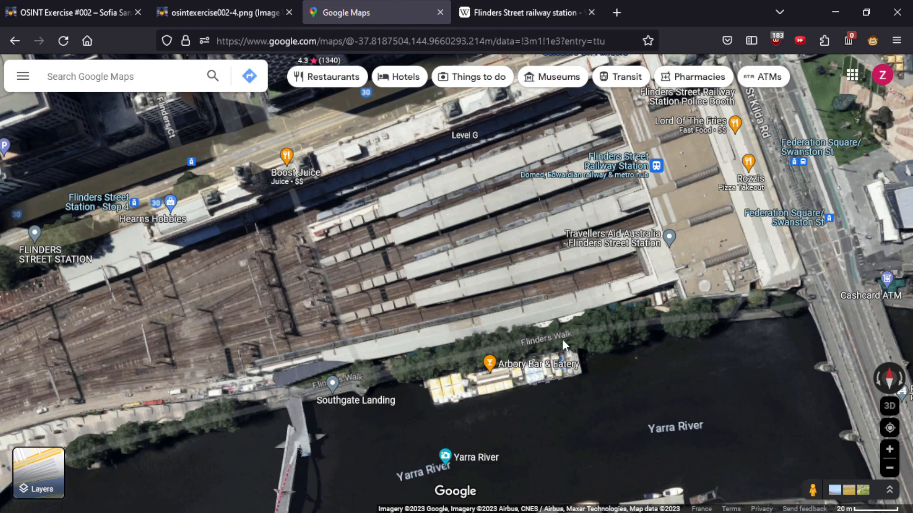
key(ctrl+shift+Tab)
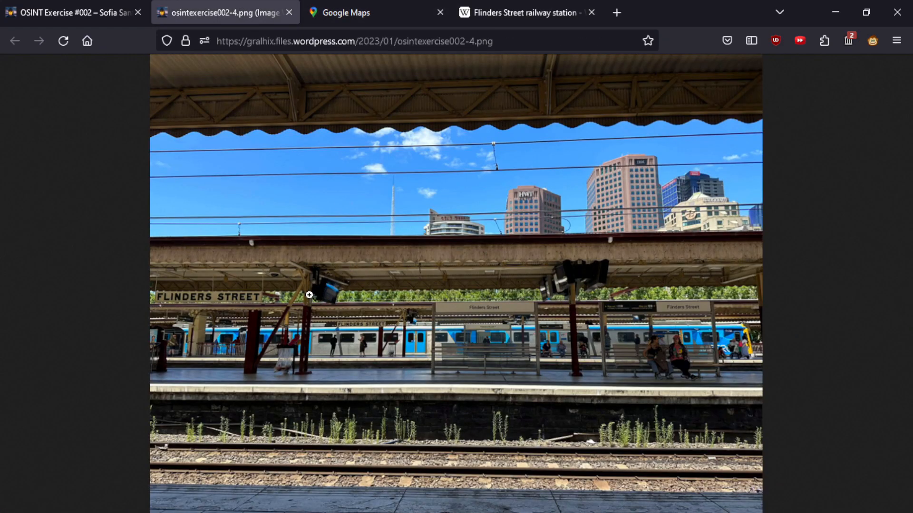
Examine the Southbank buildings across the Yarra River on the satellite map for the towers seen in the photo
click(366, 8)
drag(532, 257, 496, 172)
drag(513, 374, 431, 129)
drag(452, 389, 453, 281)
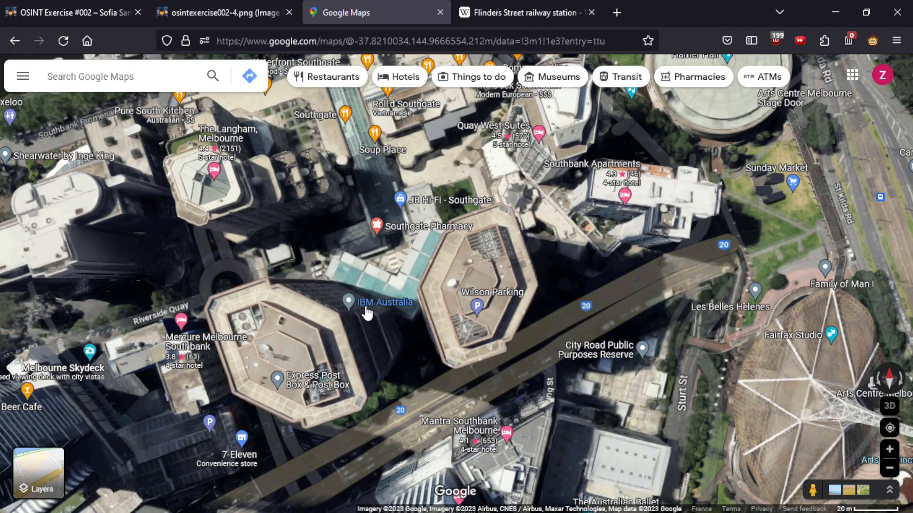
drag(371, 368, 442, 479)
drag(611, 356, 691, 342)
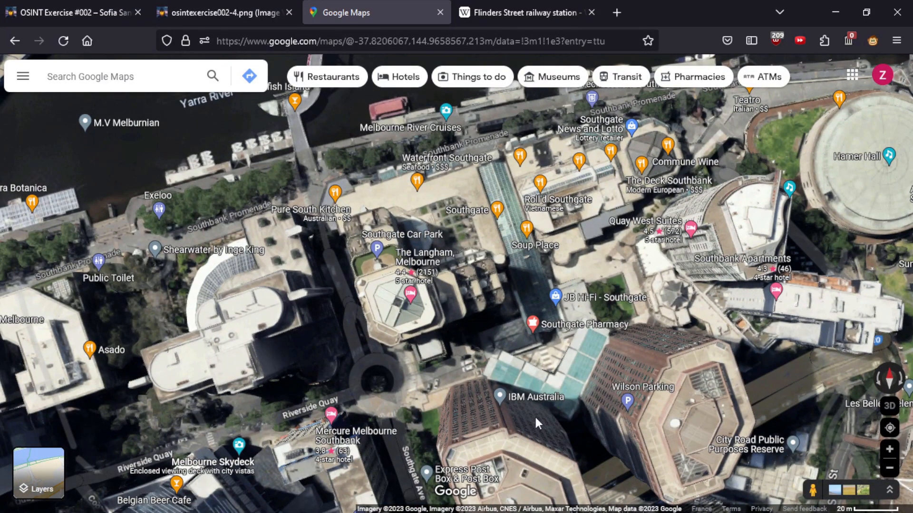
Compare the photo's skyline with the satellite map, following the Southbank riverside buildings east to Princes Bridge
click(518, 4)
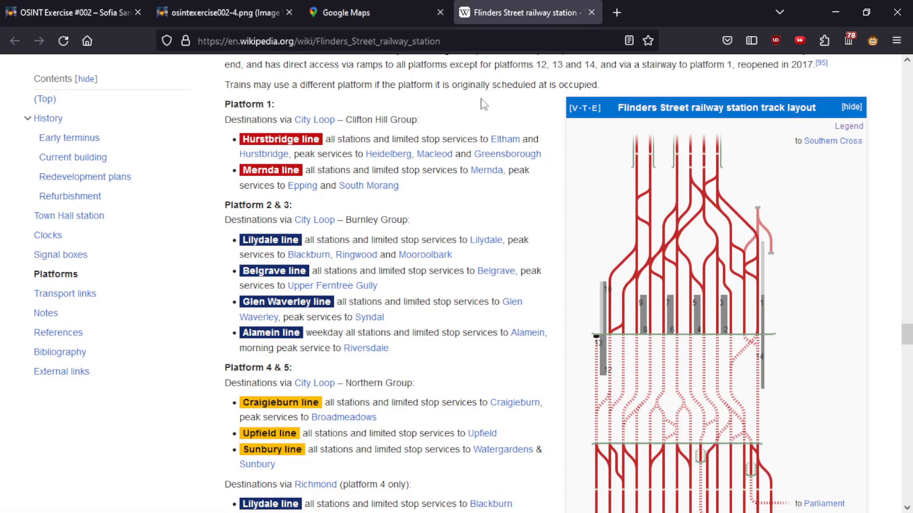
click(240, 4)
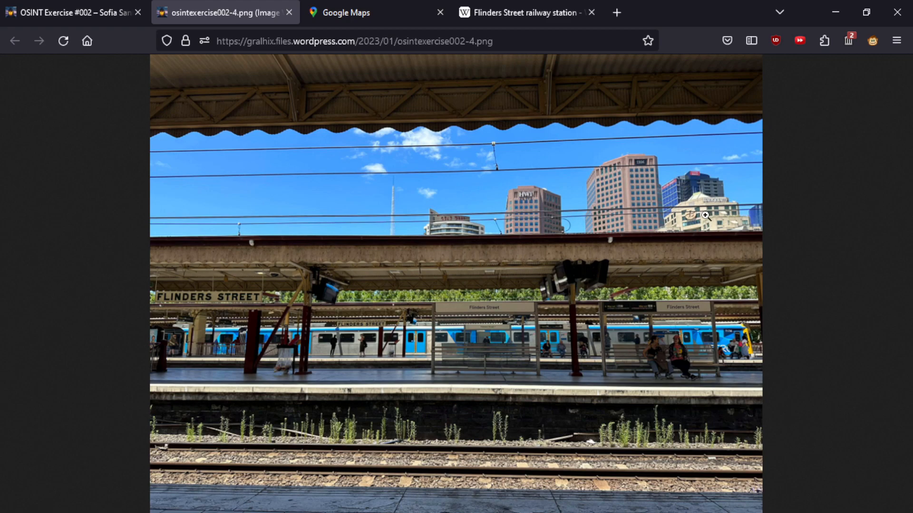
click(385, 4)
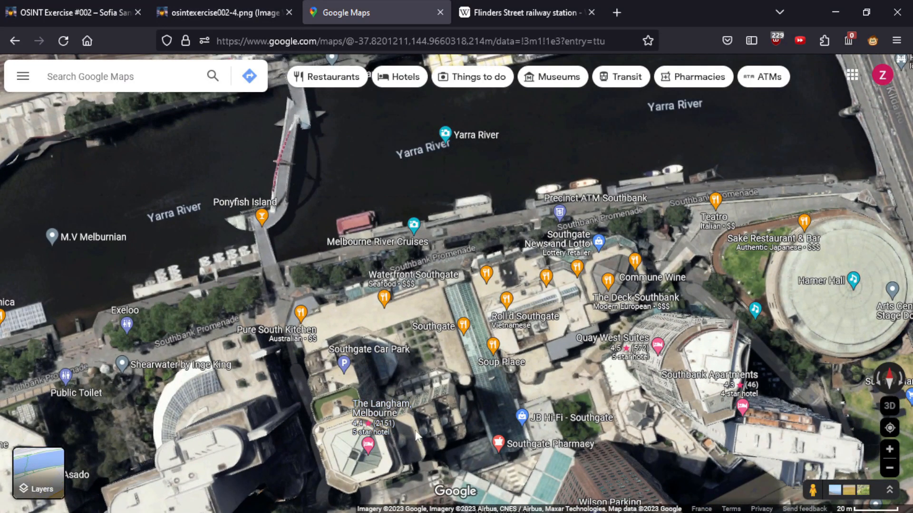
drag(523, 318, 351, 384)
drag(442, 410, 348, 430)
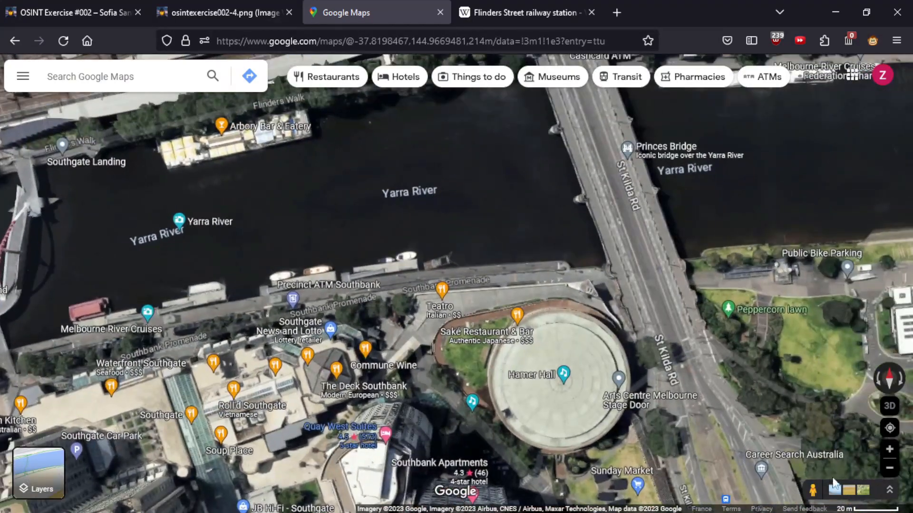
Open Street View on Princes Bridge and compare the Southbank towers with the buildings in the photo
drag(813, 489, 584, 110)
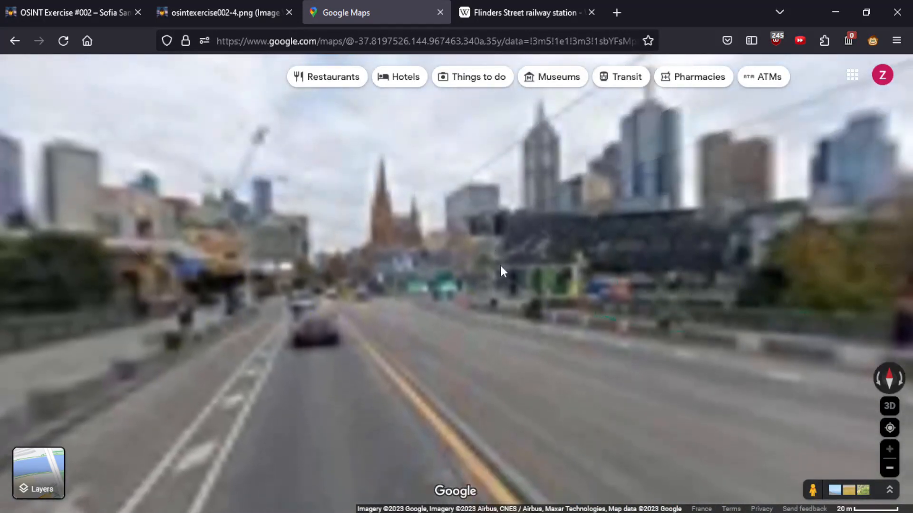
drag(257, 310, 253, 236)
scroll(356, 200, up, 2)
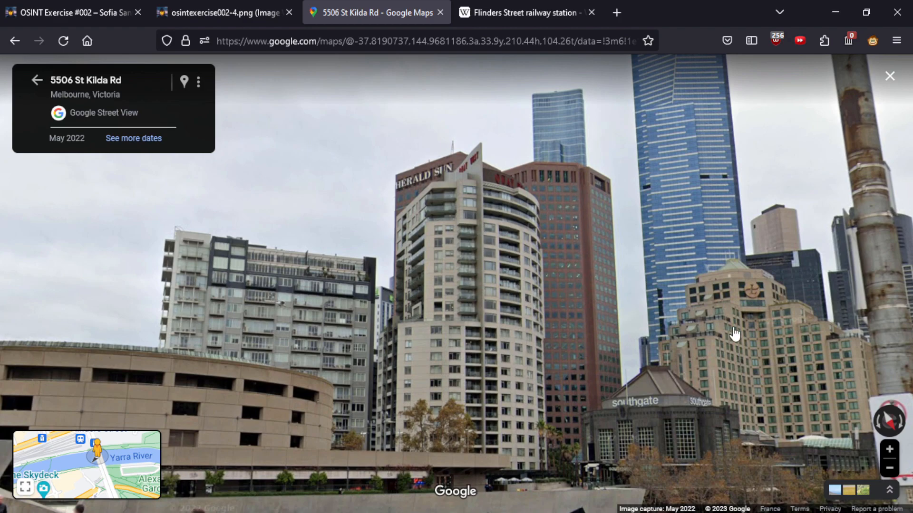
drag(735, 335, 515, 299)
click(224, 12)
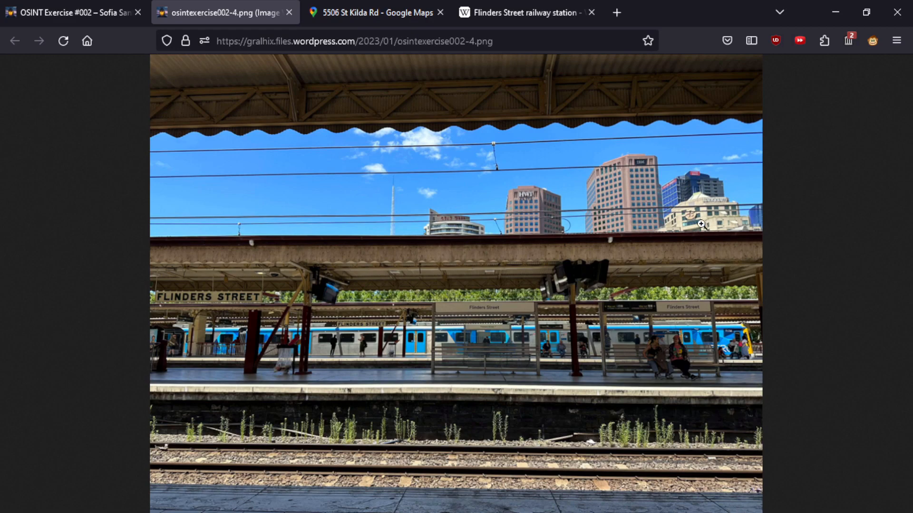
click(375, 12)
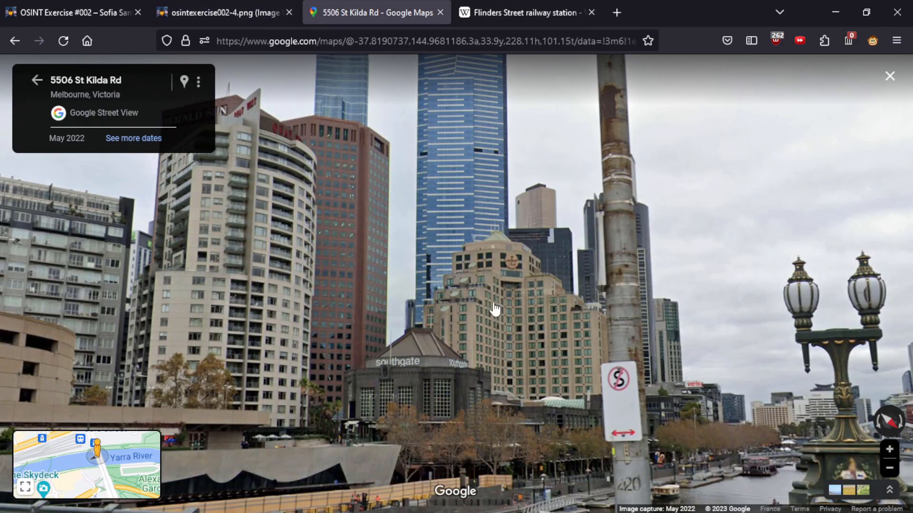
Look along the Yarra River towards the station's side from Princes Bridge, and return to the satellite map
click(526, 346)
drag(685, 360, 266, 254)
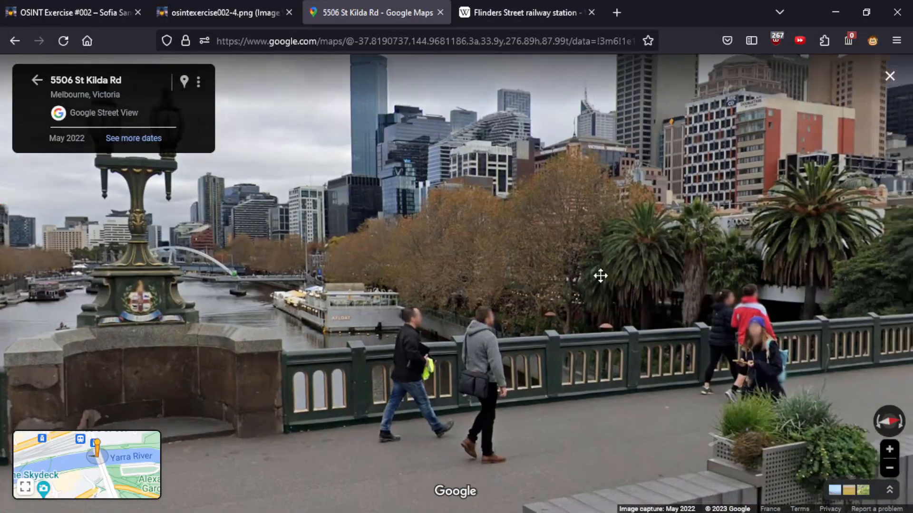
drag(599, 276, 523, 305)
click(36, 80)
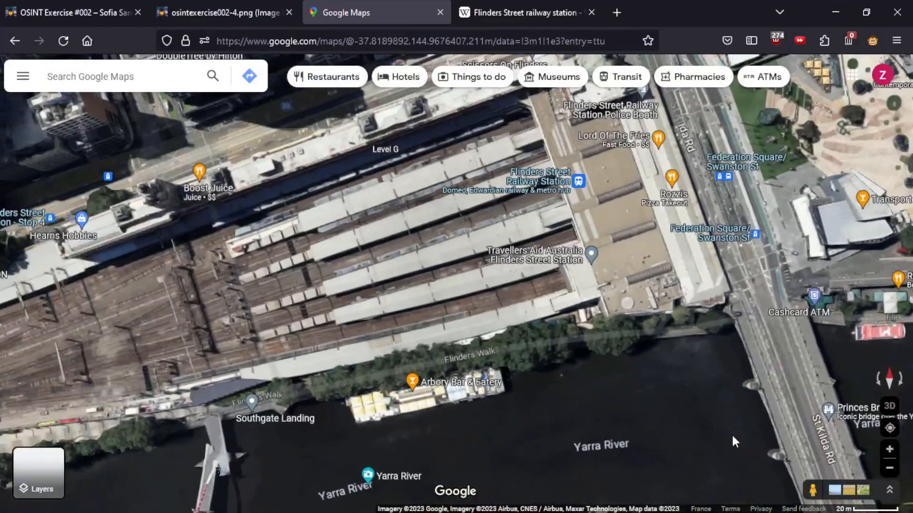
View the surroundings of a Flinders Street station platform in Street View, and return to the satellite map
drag(808, 490, 410, 186)
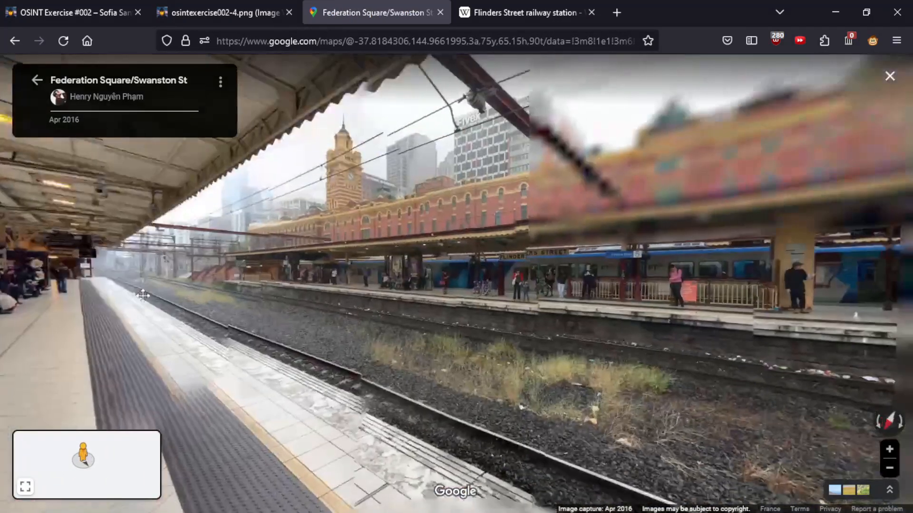
drag(142, 296, 282, 275)
drag(450, 259, 583, 248)
drag(729, 310, 522, 285)
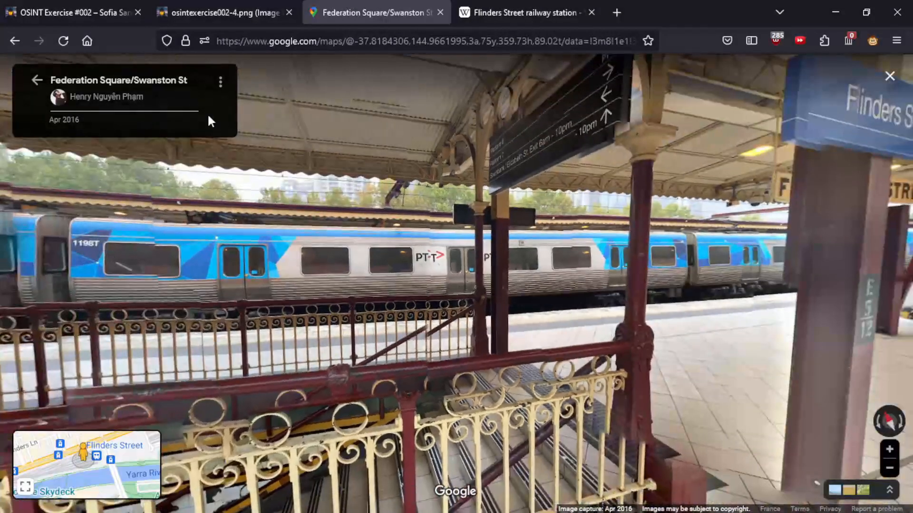
click(38, 80)
click(890, 405)
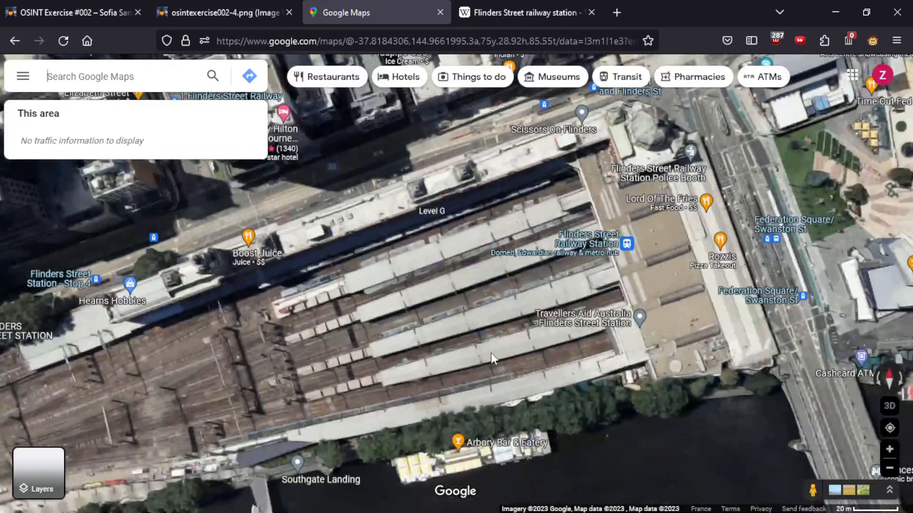
Open Street View on another Flinders Street platform and face the skyline above the opposite platform's roof
drag(812, 490, 527, 228)
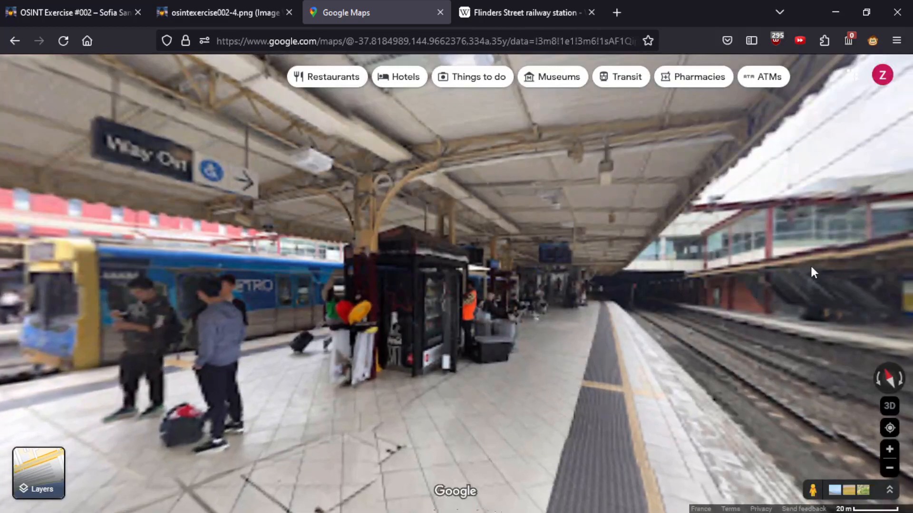
drag(810, 263, 358, 266)
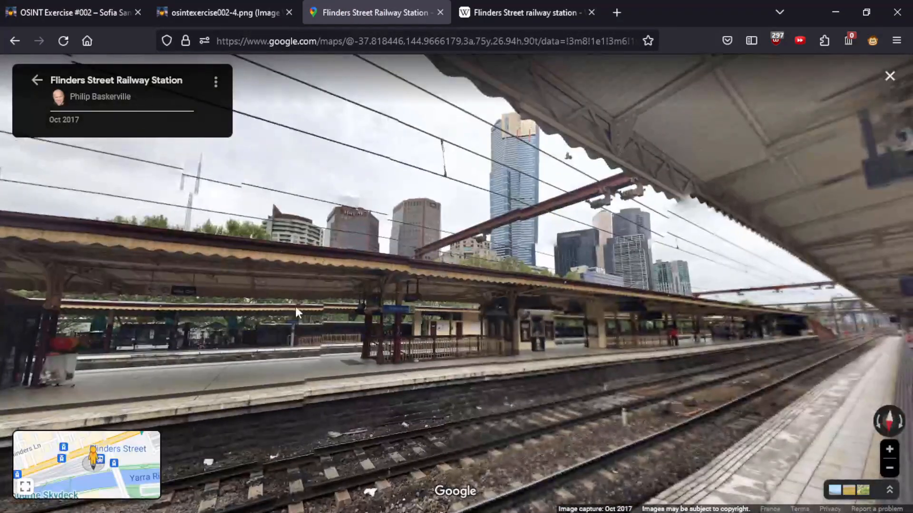
drag(300, 312, 641, 319)
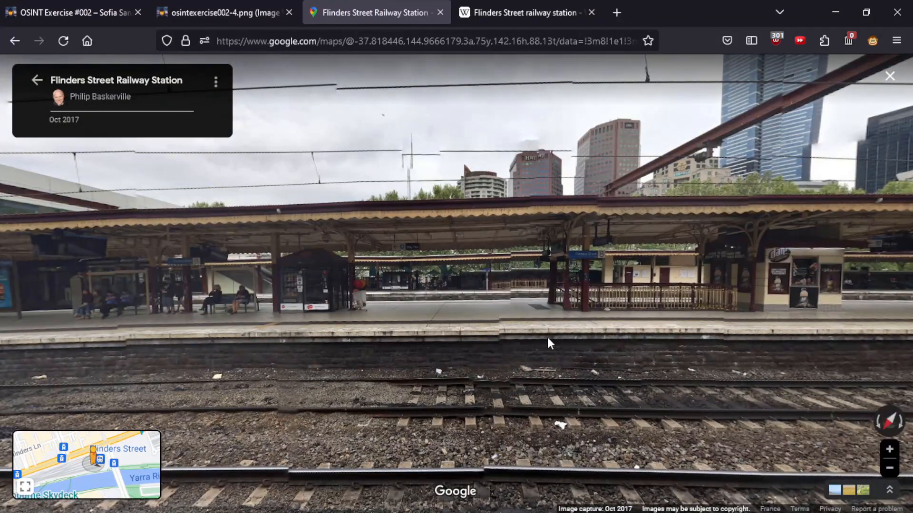
drag(481, 305, 808, 267)
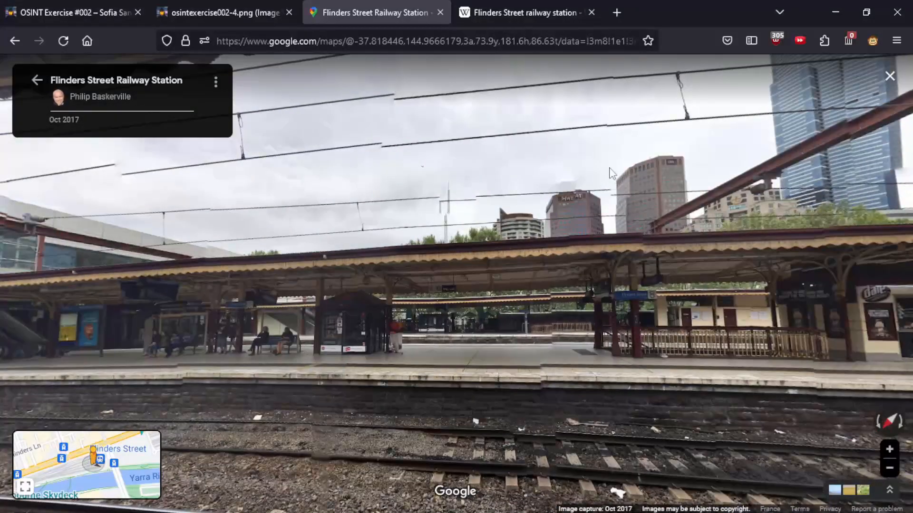
Inspect the thin mast and the Quay West, HWT and IBM buildings up close in the platform's Street View
drag(585, 142, 565, 220)
scroll(565, 218, up, 3)
drag(546, 265, 825, 306)
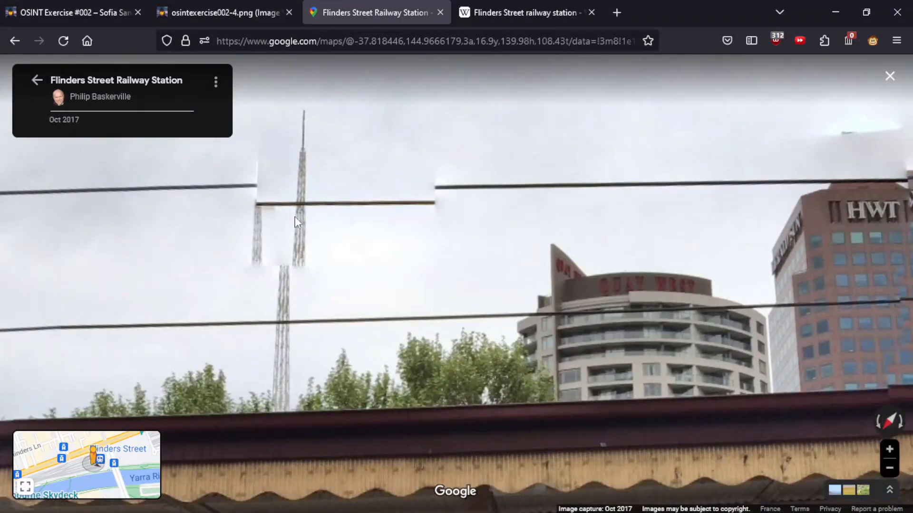
scroll(289, 257, down, 2)
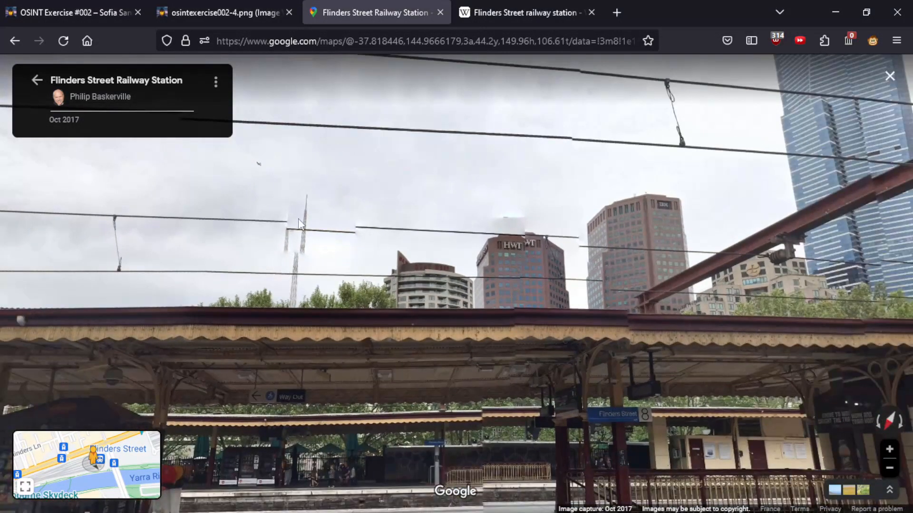
drag(571, 260, 714, 255)
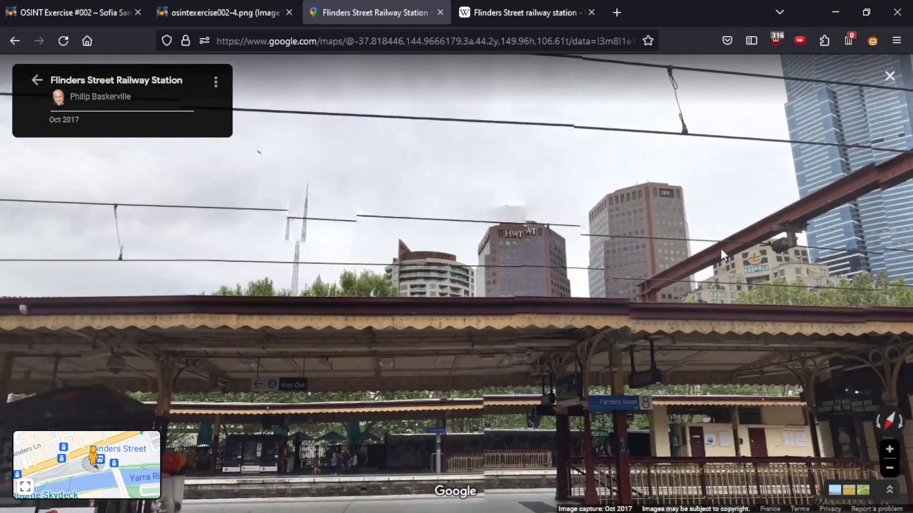
drag(537, 253, 488, 265)
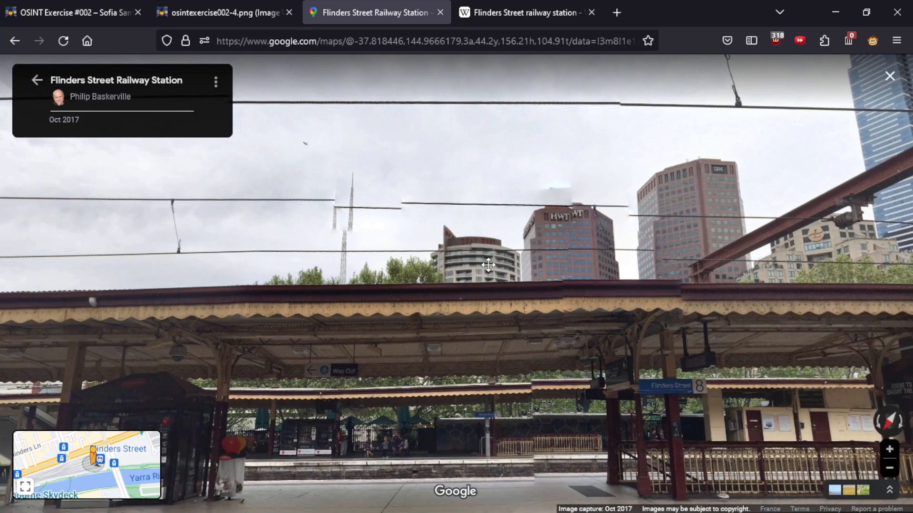
Compare the arrangement of the mast and towers in the platform's Street View with the exercise photo
click(253, 4)
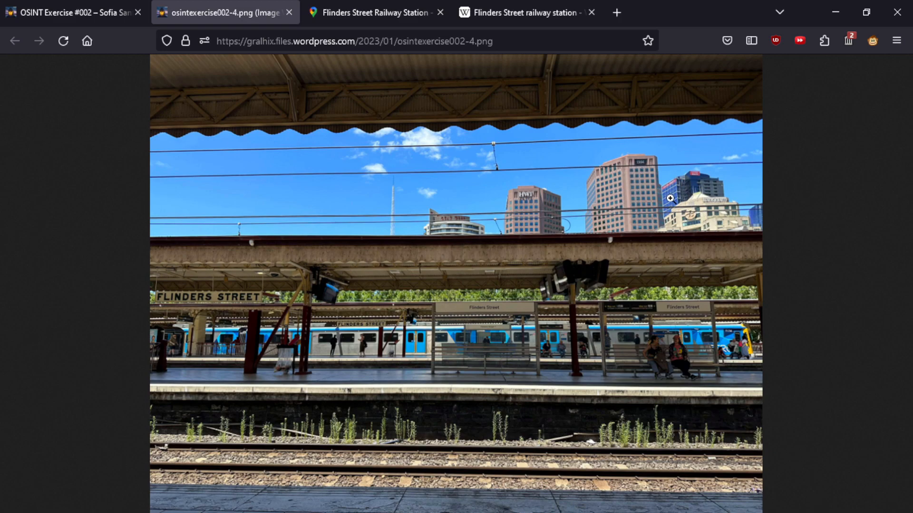
click(388, 6)
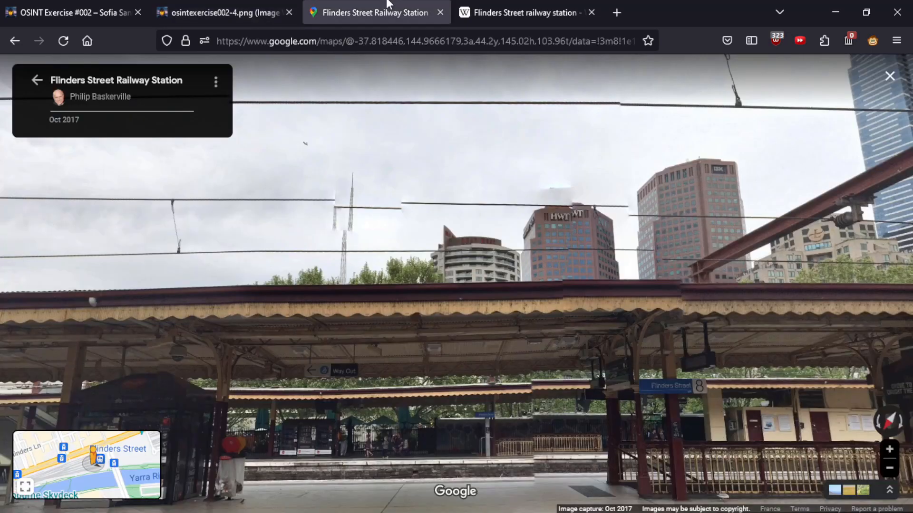
drag(635, 221, 511, 231)
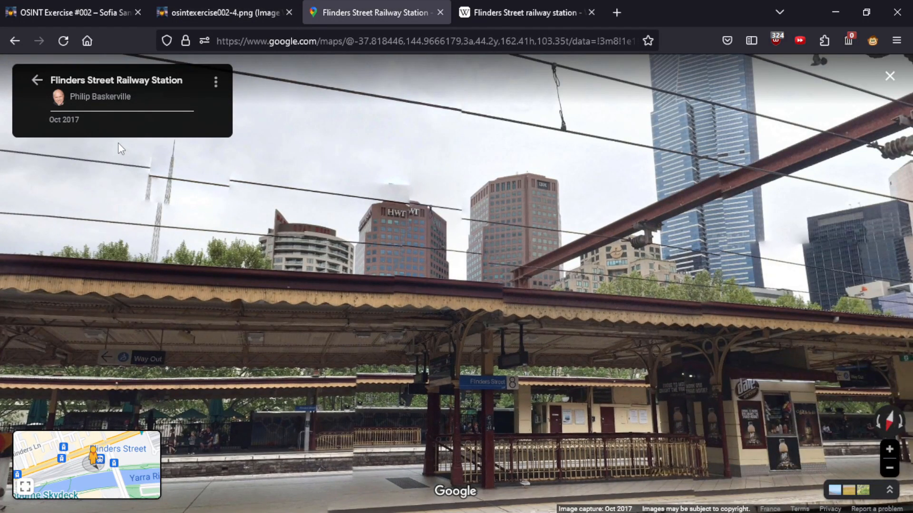
drag(83, 123, 47, 122)
click(233, 12)
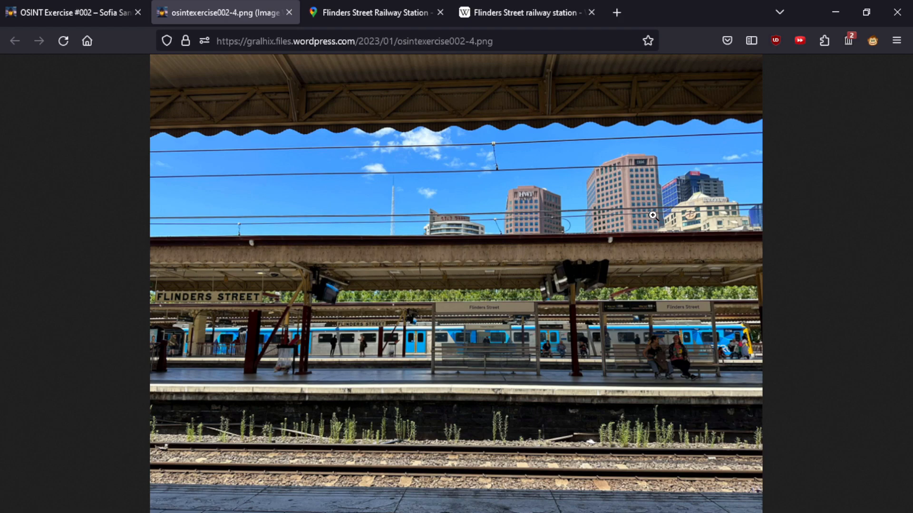
click(383, 10)
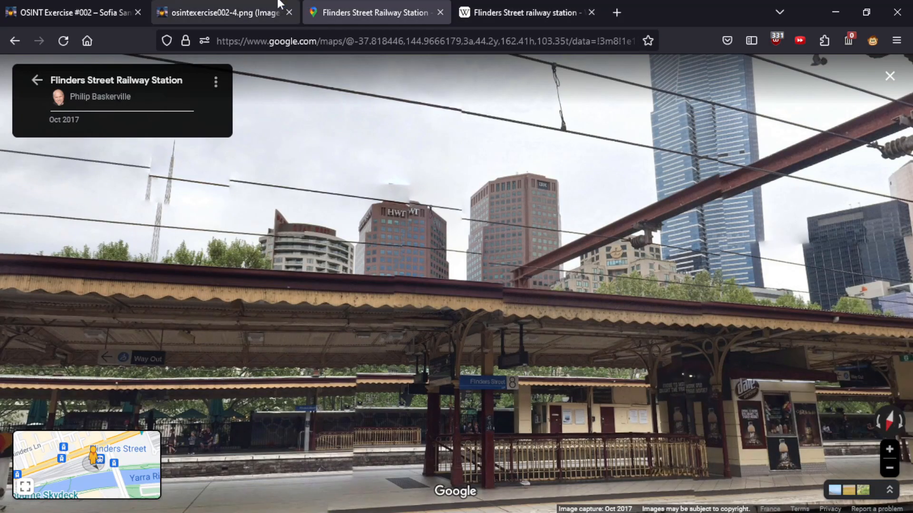
Reread the OSINT Exercise #002 page, covering the task briefing, the photo and the walkthrough section
click(224, 12)
click(98, 6)
scroll(228, 266, up, 7)
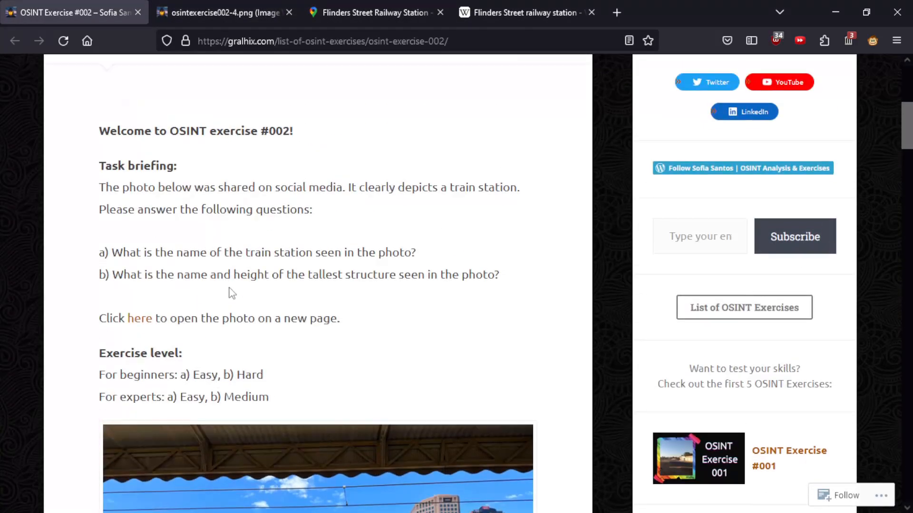
scroll(185, 332, down, 5)
scroll(300, 307, down, 7)
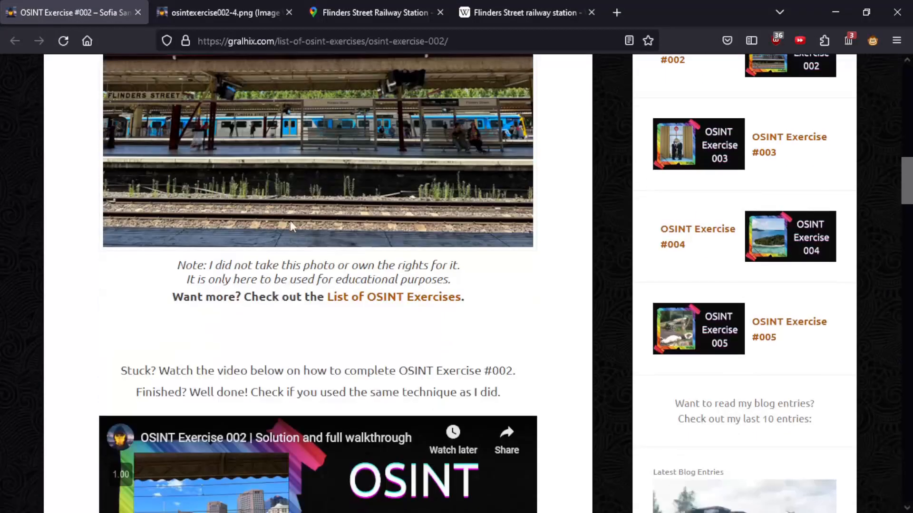
scroll(169, 312, down, 4)
scroll(286, 368, down, 4)
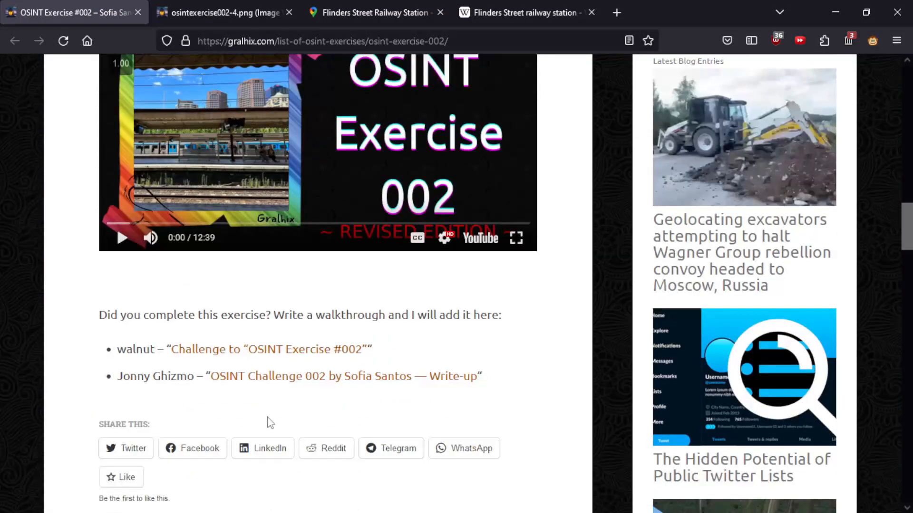
scroll(265, 418, up, 12)
scroll(307, 262, up, 3)
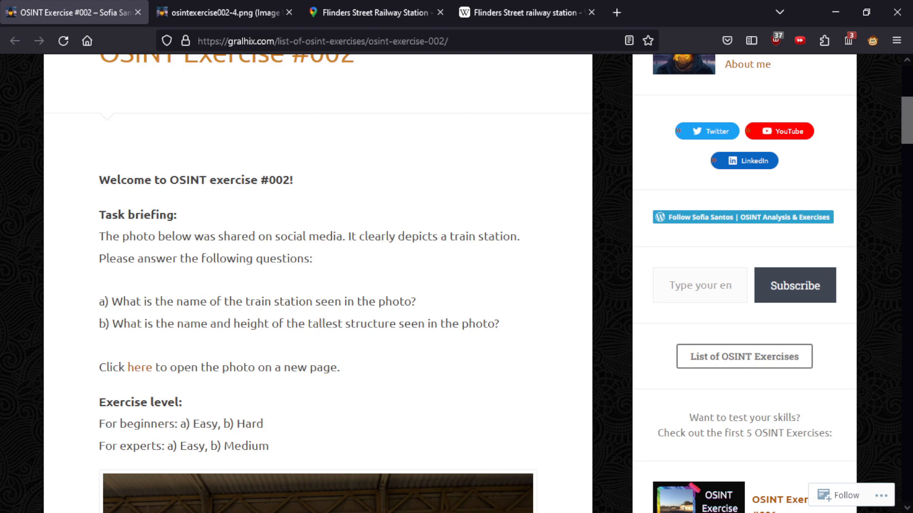
Review question a) in the exercise briefing, highlighting the wording about the train station's name
click(371, 13)
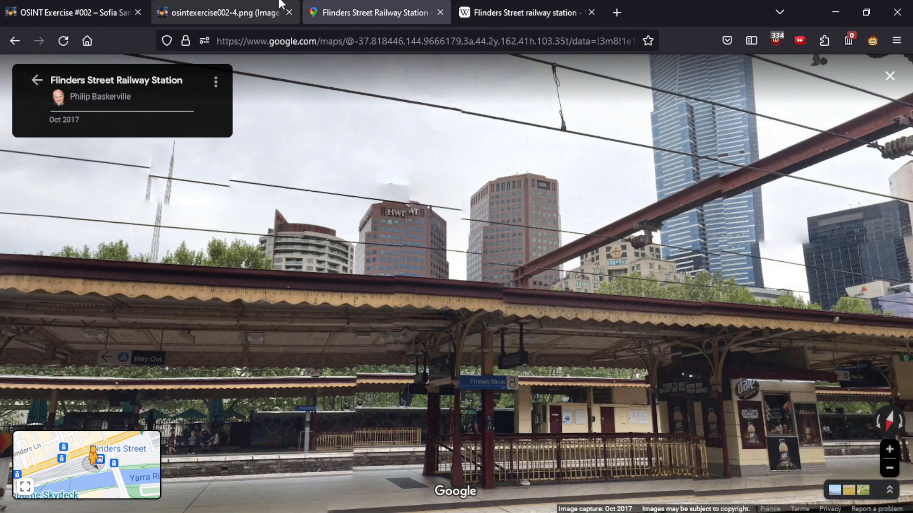
click(71, 13)
drag(457, 304, 65, 299)
click(139, 328)
drag(209, 301, 444, 304)
click(444, 306)
Check the station's name against the Wikipedia article and the Flinders Street signs in the photo
click(495, 10)
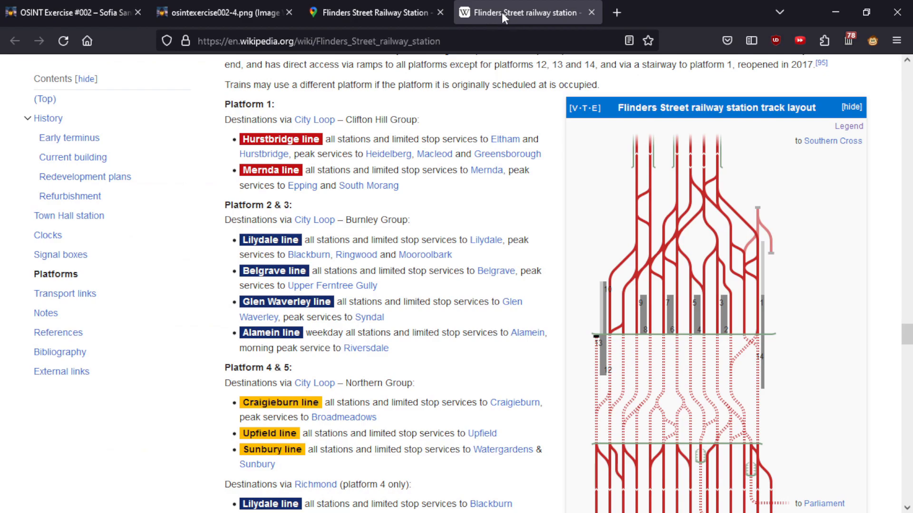
key(ctrl+Tab)
click(199, 7)
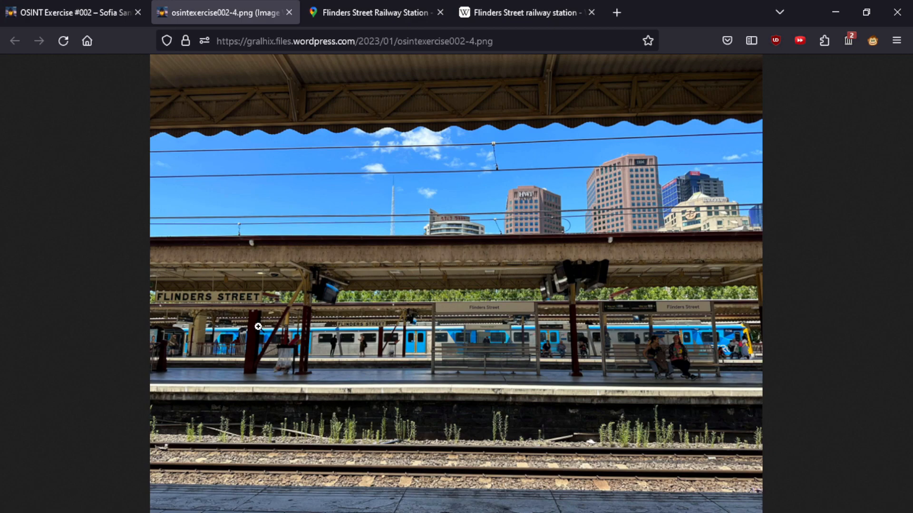
Review question b) about the tallest structure's name and height, highlighting its wording, and return to the platform's Street View
click(96, 7)
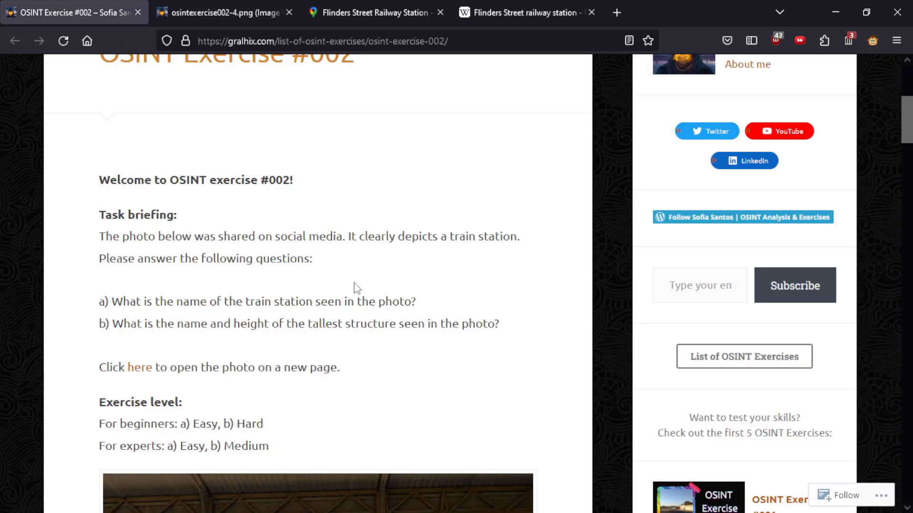
drag(120, 325, 490, 327)
click(337, 337)
drag(411, 323, 233, 324)
click(441, 277)
click(371, 12)
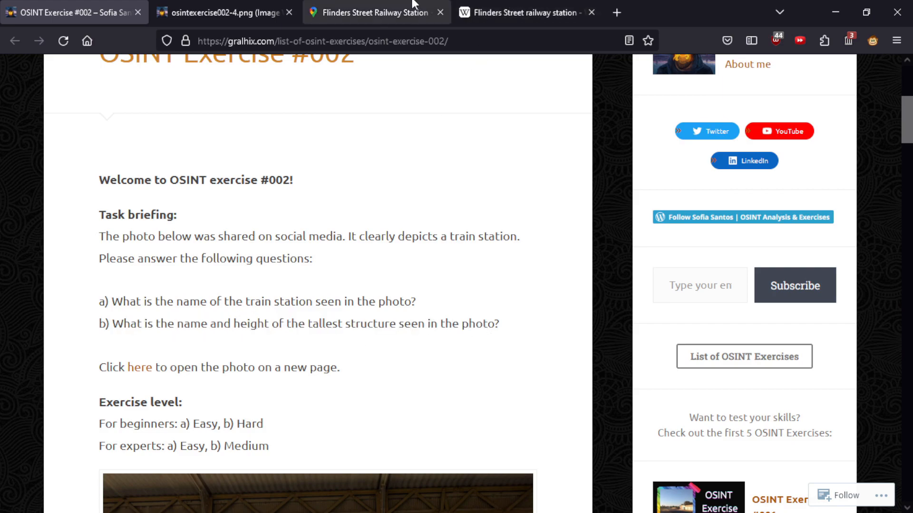
Inspect the buildings on the exercise photo's skyline and compare them with the platform's Street View
click(241, 3)
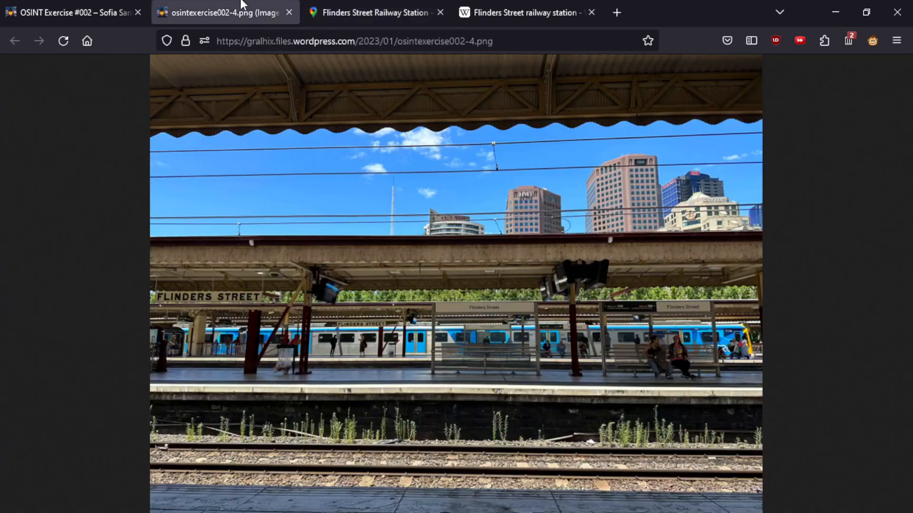
click(698, 172)
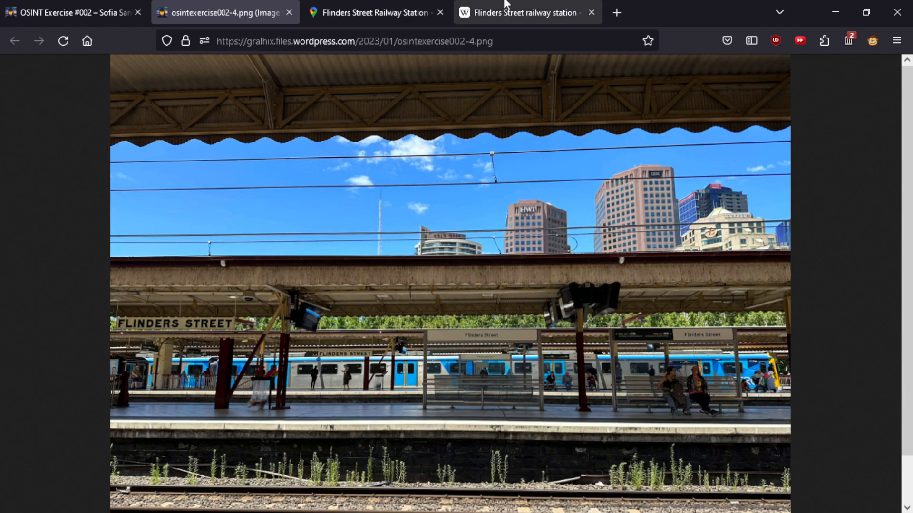
click(368, 3)
drag(522, 249, 322, 247)
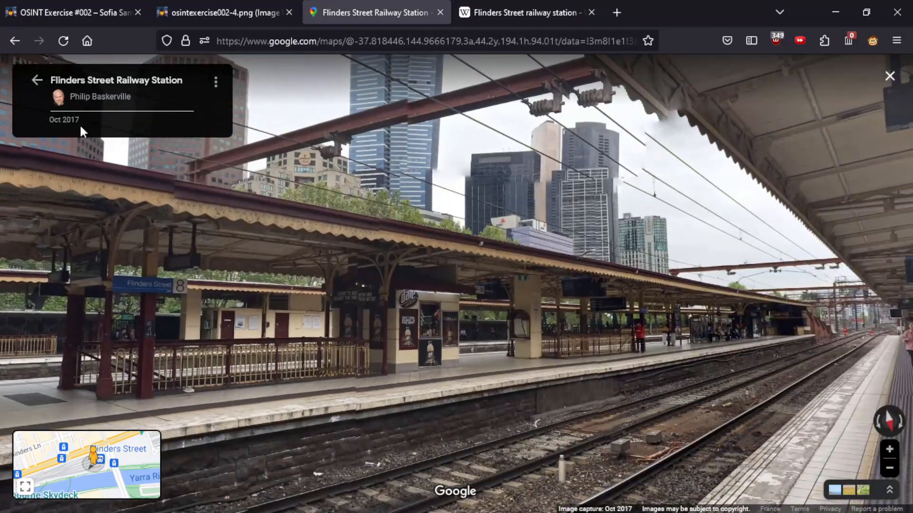
Leave Street View and examine the satellite map of Southbank, south of the Yarra River, around Southbank Boulevard and Fawkner Street
click(38, 81)
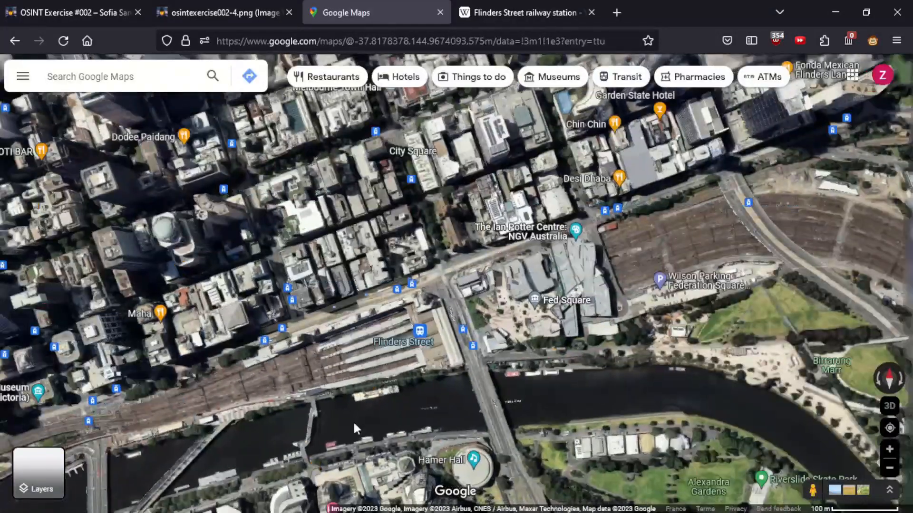
drag(353, 421, 362, 175)
drag(424, 367, 432, 221)
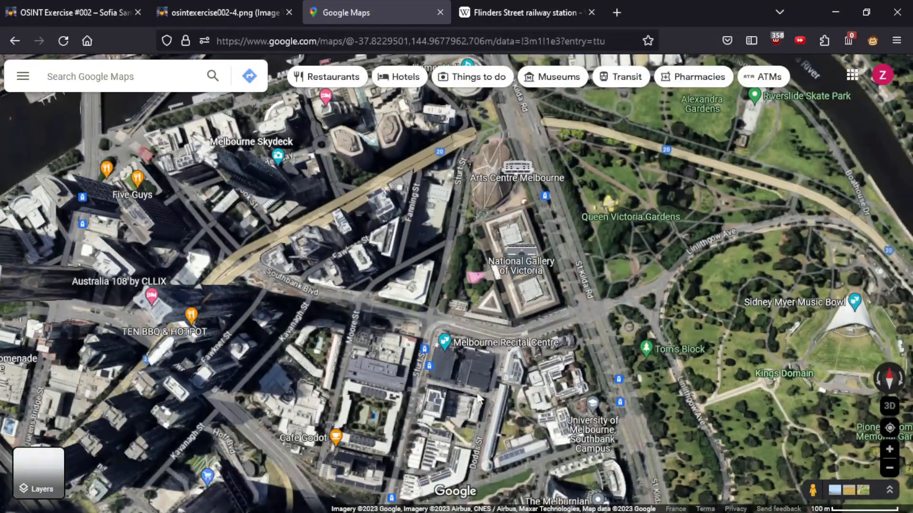
scroll(330, 182, up, 2)
drag(350, 266, 559, 405)
drag(589, 339, 438, 290)
drag(335, 392, 361, 285)
scroll(361, 285, up, 3)
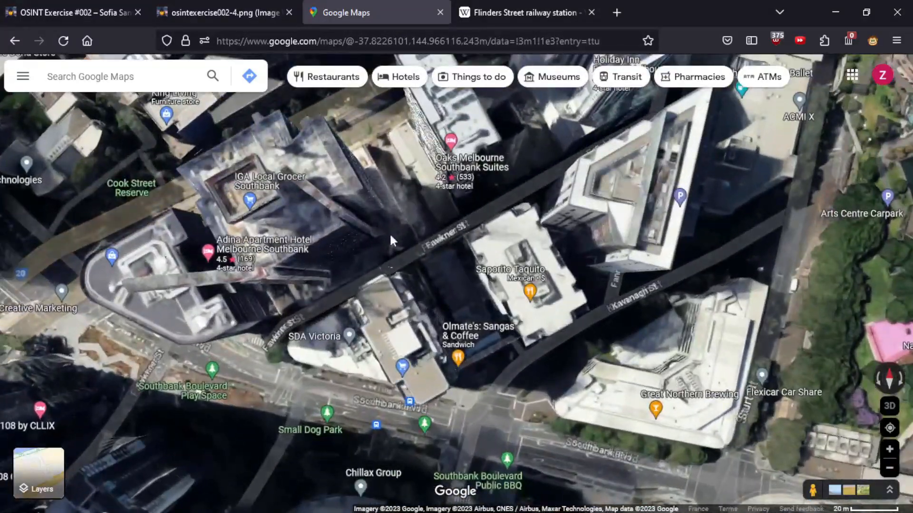
Survey the satellite map from Fawkner Street and City Road back to the Yarra River for buildings facing the station
drag(391, 236, 207, 354)
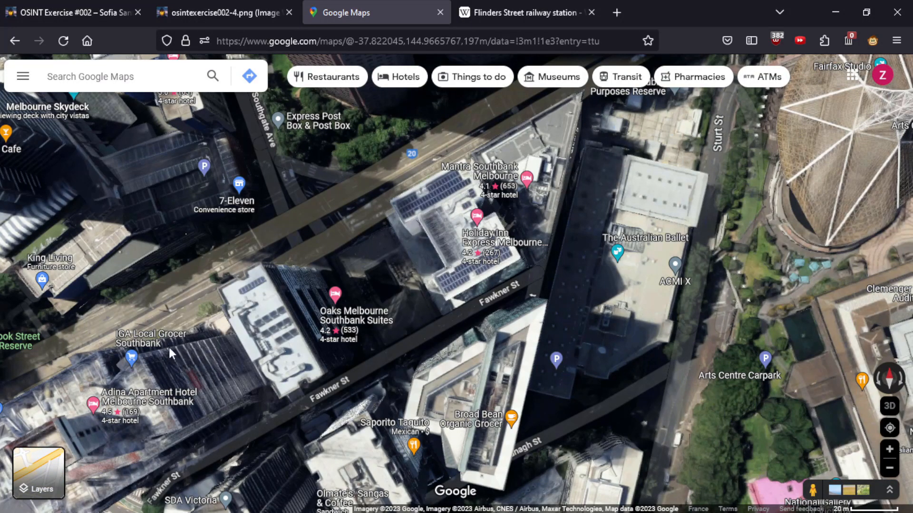
scroll(170, 346, down, 3)
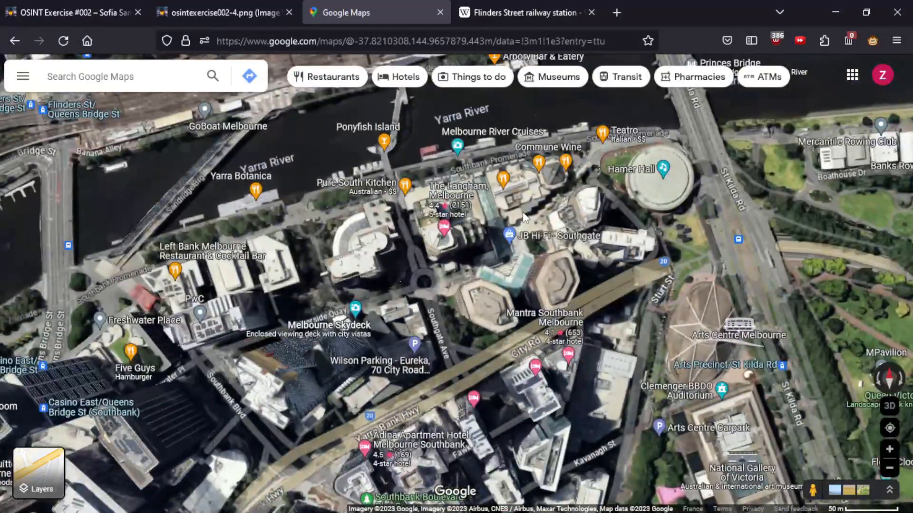
drag(523, 217, 485, 160)
drag(417, 278, 397, 313)
drag(459, 270, 480, 269)
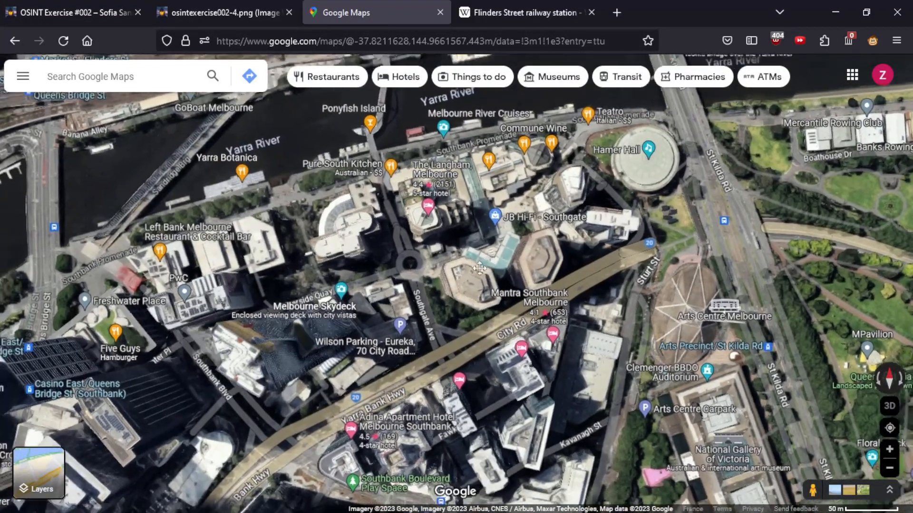
drag(487, 185, 438, 301)
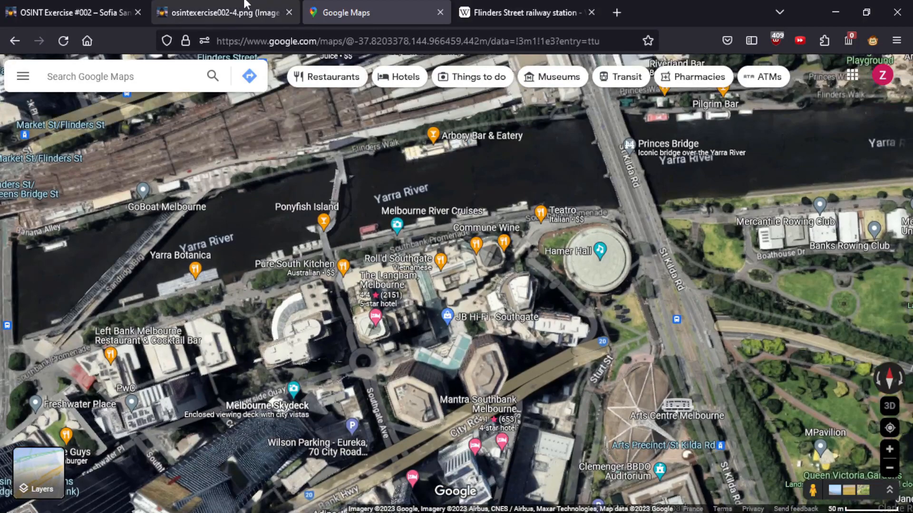
Recheck the photo's skyline and open the place details for the octagonal tower at 40 City Rd beside Wilson Parking
click(244, 13)
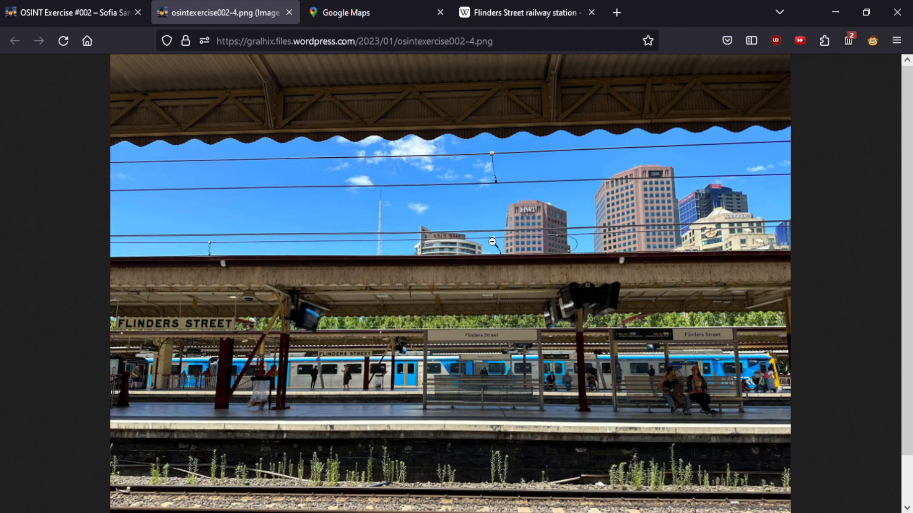
click(362, 15)
drag(538, 312, 428, 255)
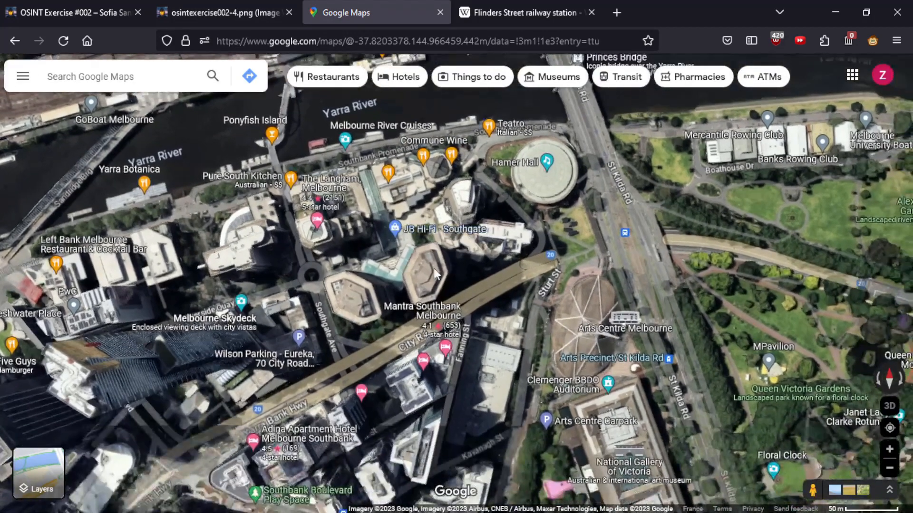
scroll(424, 279, up, 2)
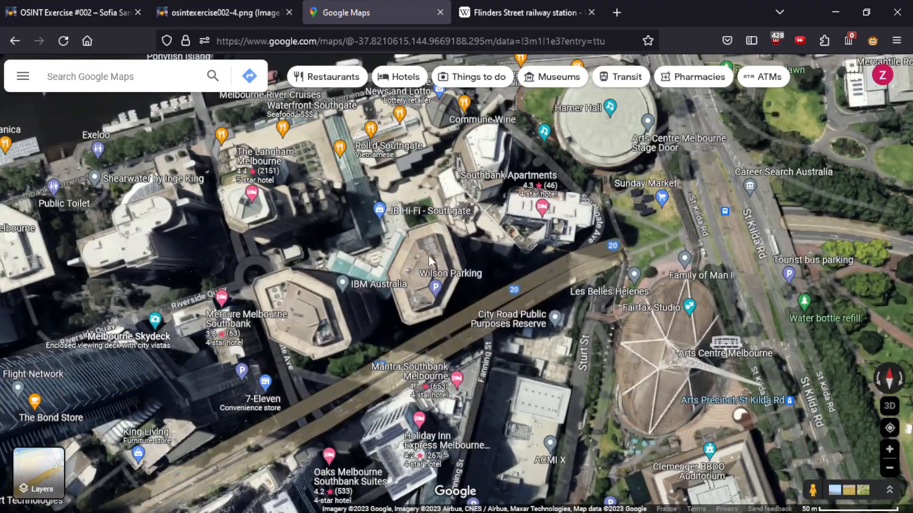
click(429, 255)
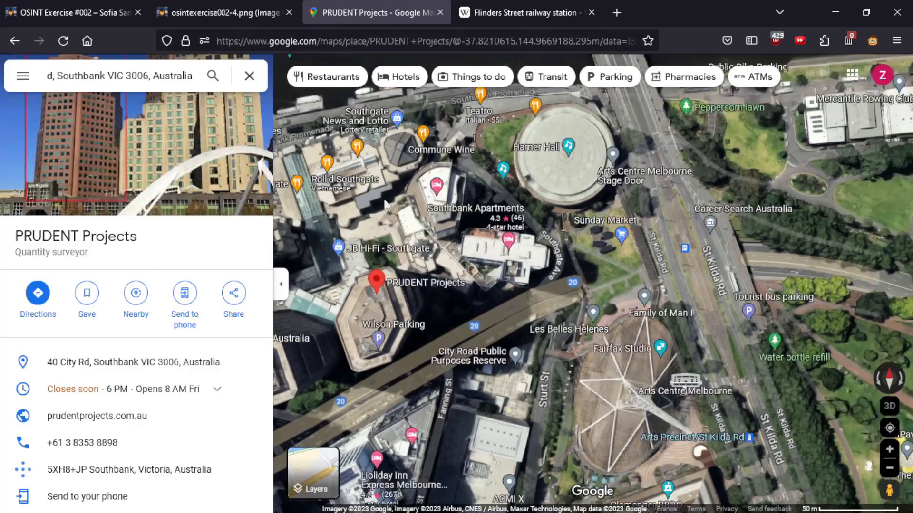
Trace the line from the tower to Flinders Street station on the satellite map, and close the place details
drag(412, 171, 504, 390)
drag(444, 175, 461, 252)
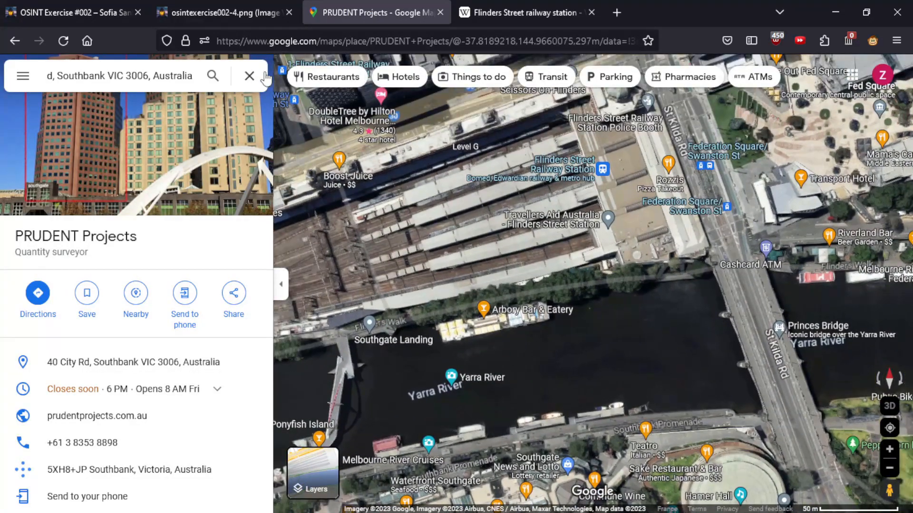
click(457, 208)
drag(477, 324, 392, 153)
Compare the photo's skyline with the satellite view of the station platforms and the Southbank riverfront
click(223, 13)
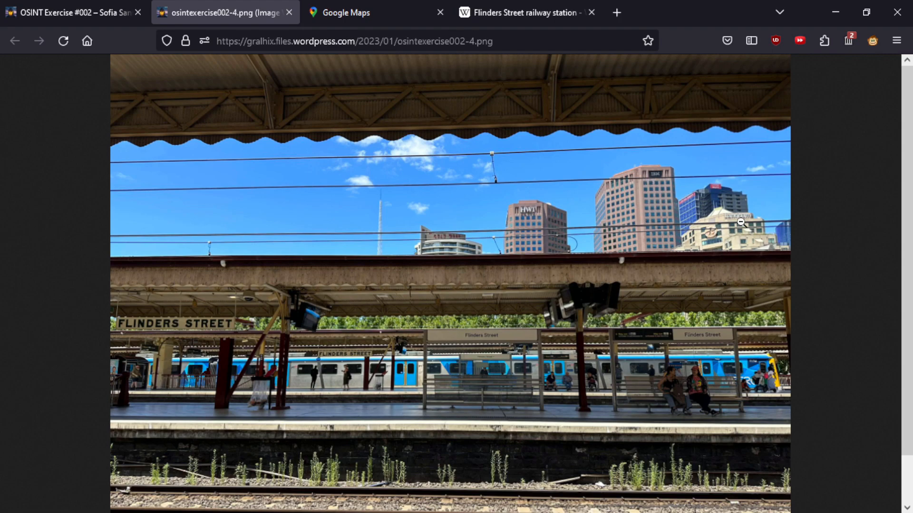
click(395, 5)
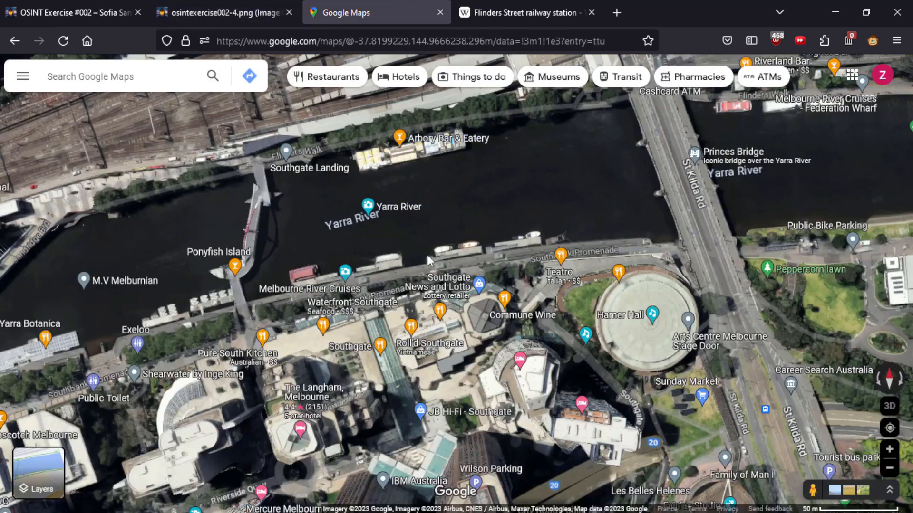
key(Up)
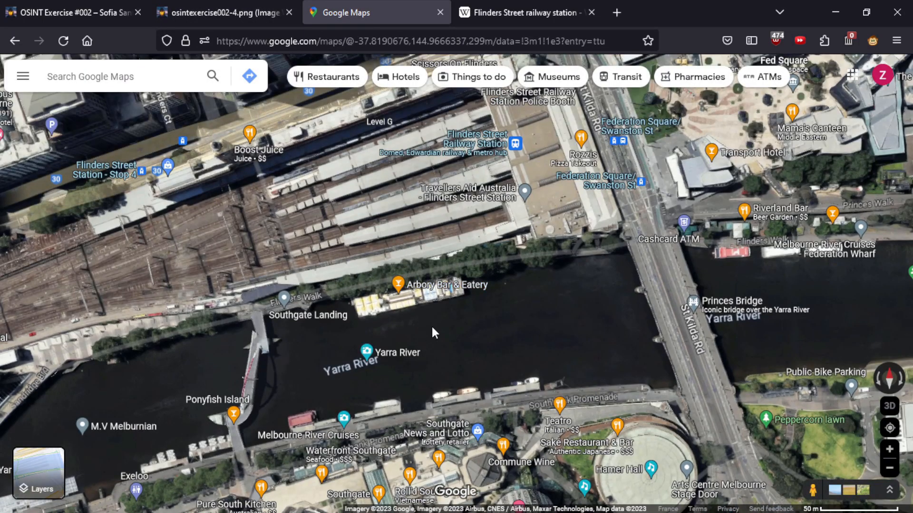
click(224, 12)
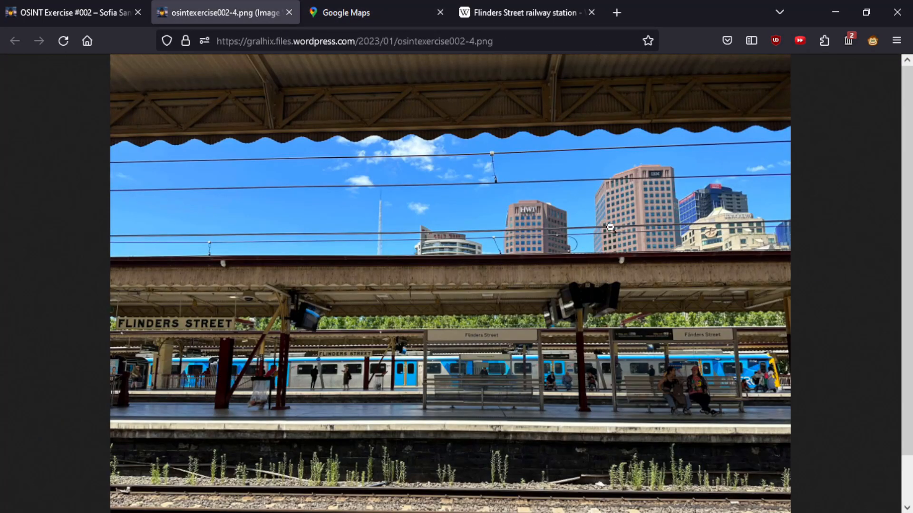
Match the photo's HWT and IBM towers with the octagonal buildings near Southgate on the satellite map
click(364, 18)
key(Down)
key(Up)
key(ctrl+shift+Tab)
key(ctrl+Tab)
key(Down)
key(Down)
click(252, 4)
click(393, 6)
key(Down)
drag(435, 439, 457, 333)
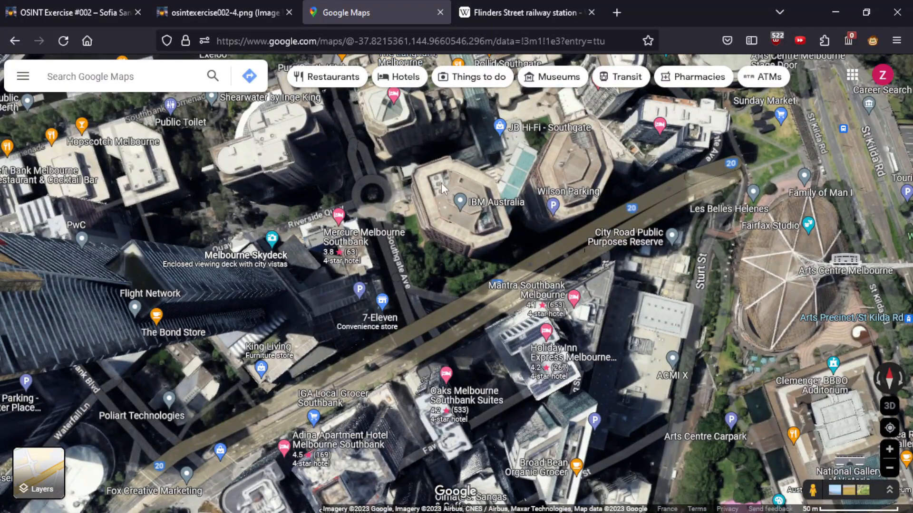
Examine the blocks around City Road, Melbourne Skydeck and Southbank Boulevard on the satellite map, checking them against the photo
drag(439, 195, 454, 84)
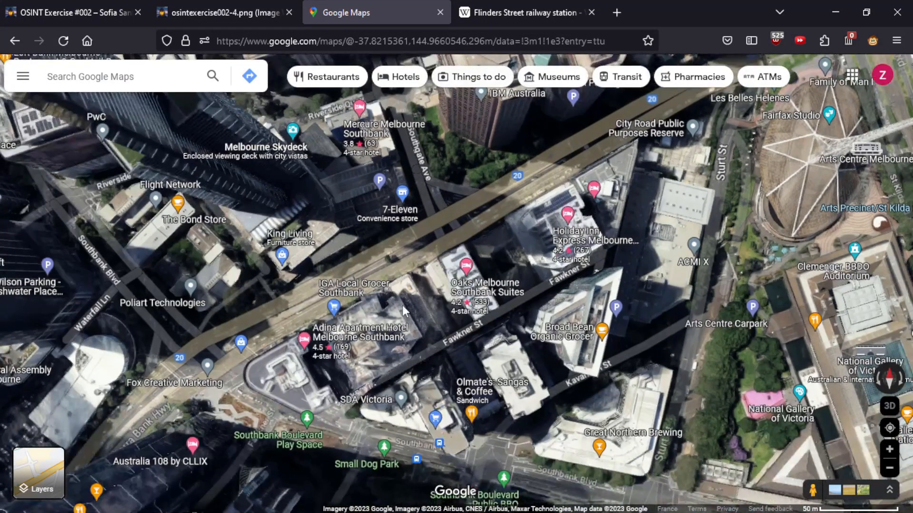
scroll(341, 297, down, 2)
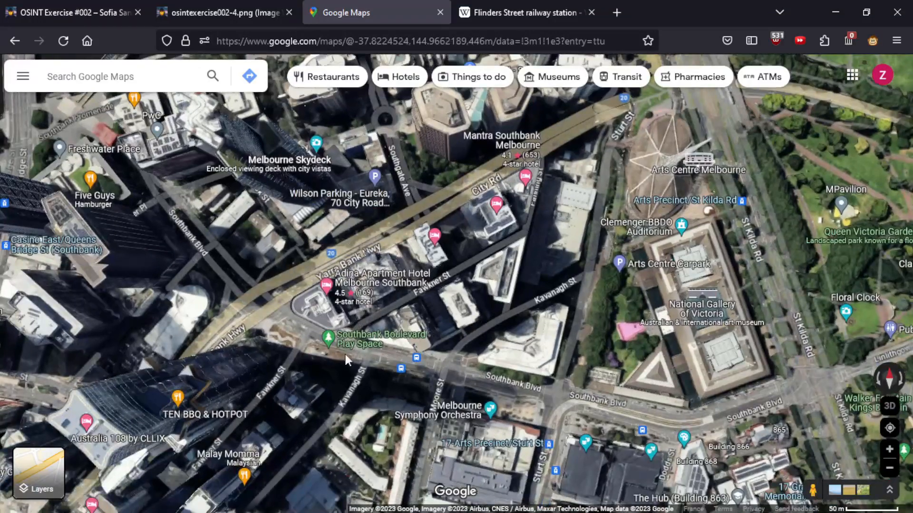
drag(403, 224, 367, 362)
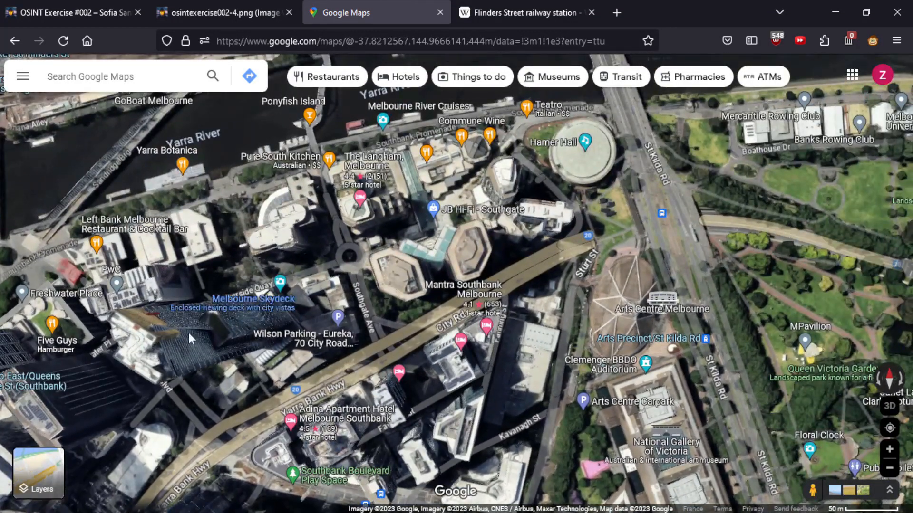
scroll(225, 332, up, 3)
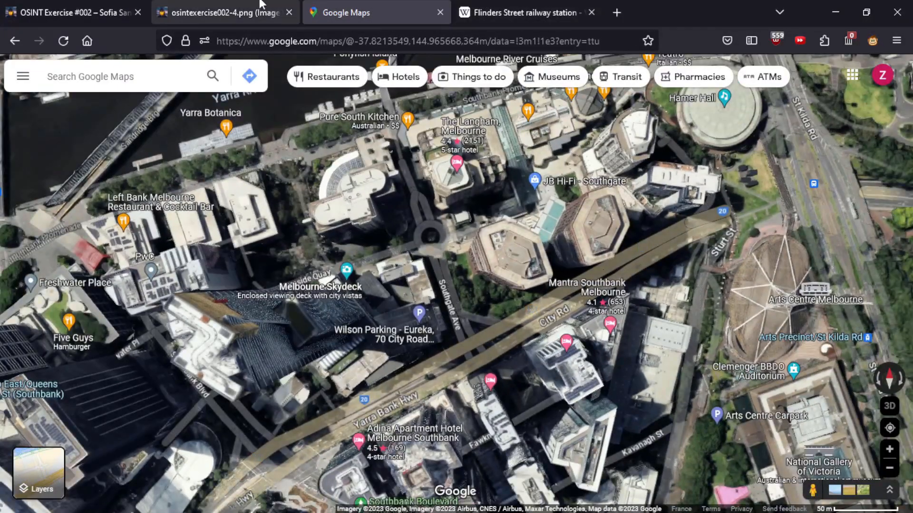
click(260, 5)
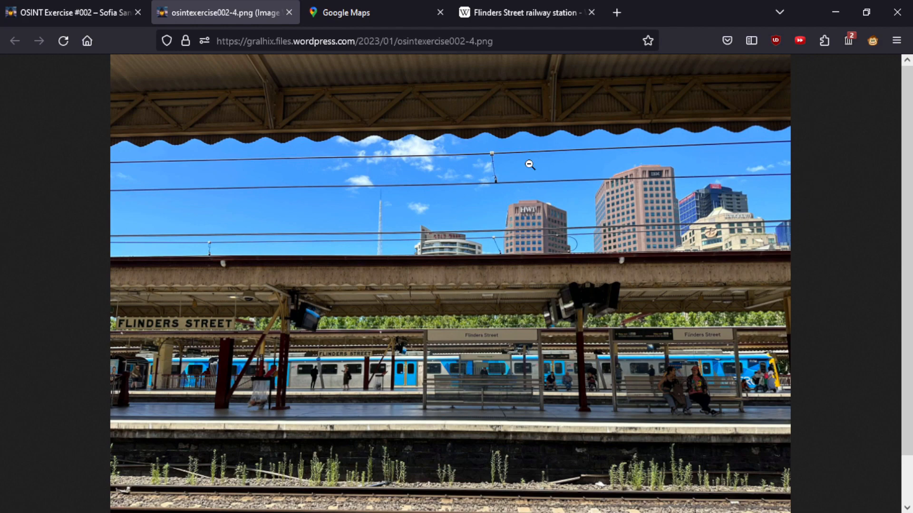
click(346, 7)
drag(485, 306, 413, 224)
drag(466, 193, 437, 274)
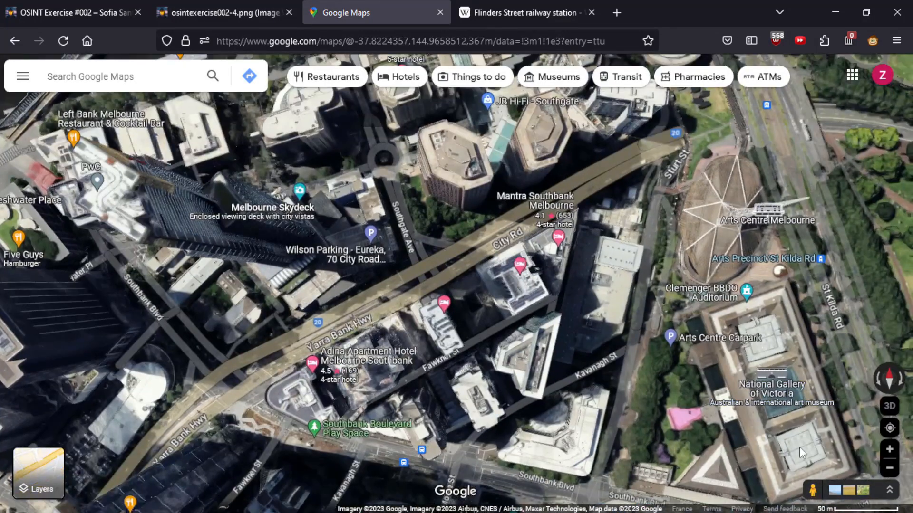
Enter Street View at 62 City Rd and look up at the pink octagonal towers and the neighbouring high-rises
drag(812, 490, 399, 241)
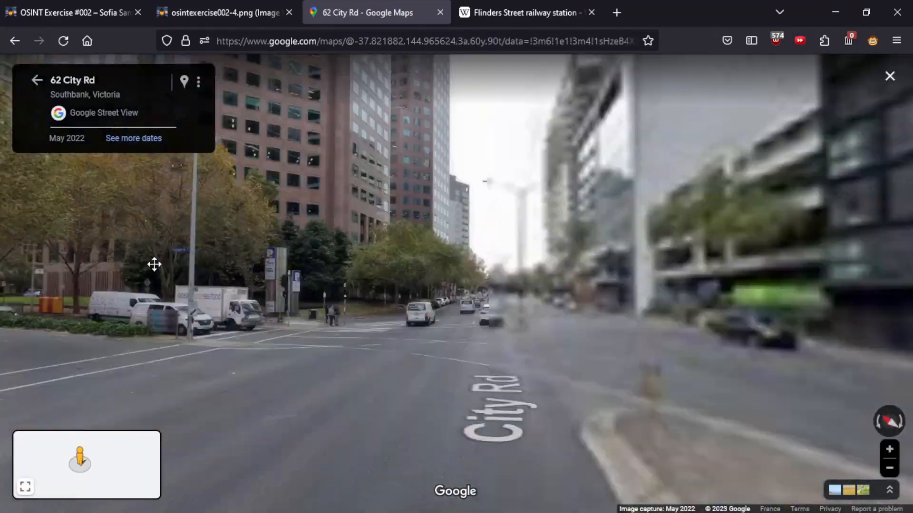
drag(152, 265, 325, 245)
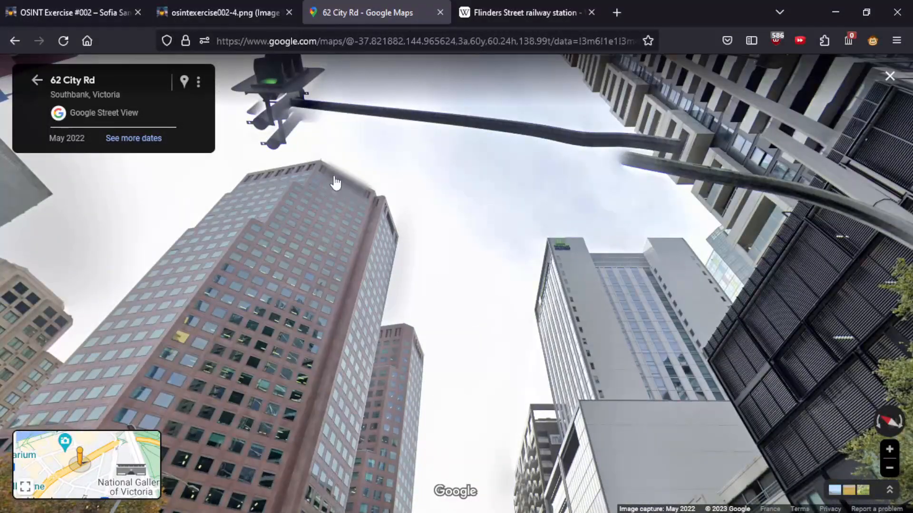
drag(334, 188, 341, 274)
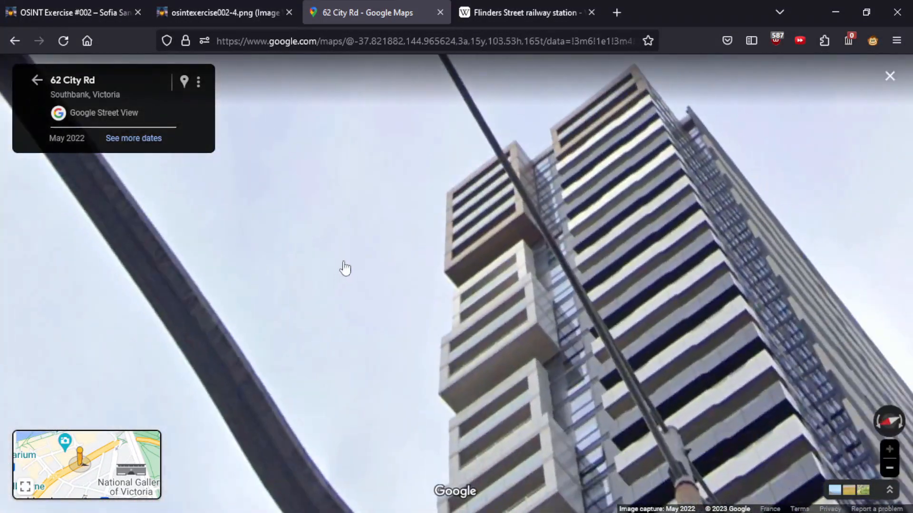
Inspect the blue tower beside the IBM building in the exercise photo and return to the City Rd Street View
click(212, 1)
click(720, 203)
click(712, 181)
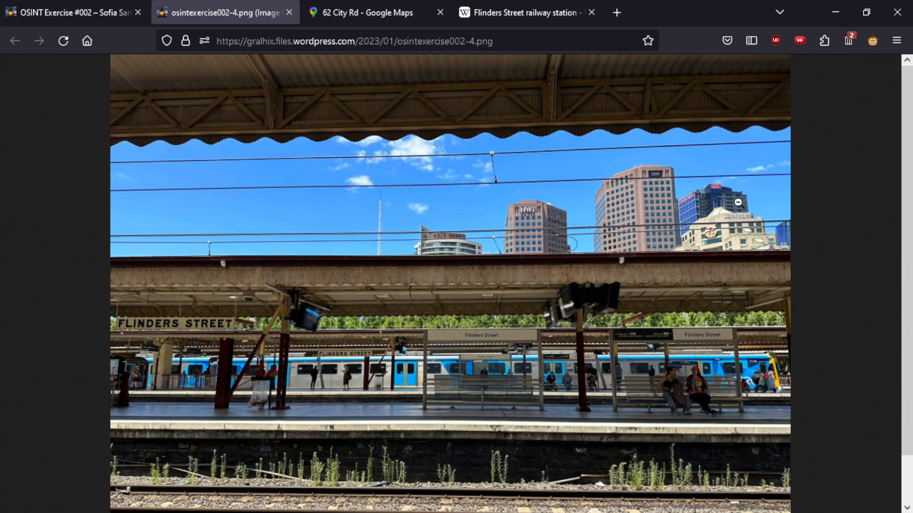
click(370, 17)
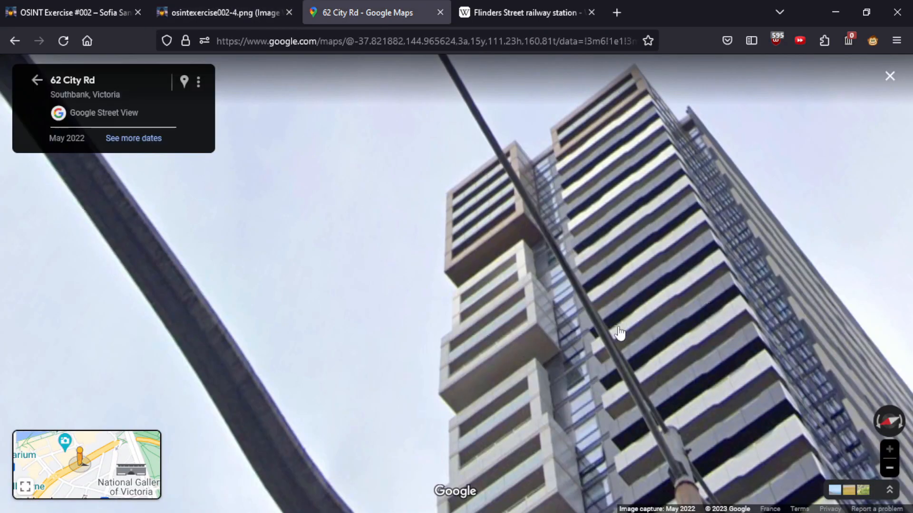
Examine the balconied high-rise near 62 City Rd in Street View from its upper floors downwards
drag(626, 326, 563, 214)
scroll(413, 384, down, 3)
drag(415, 444, 411, 399)
scroll(413, 395, up, 3)
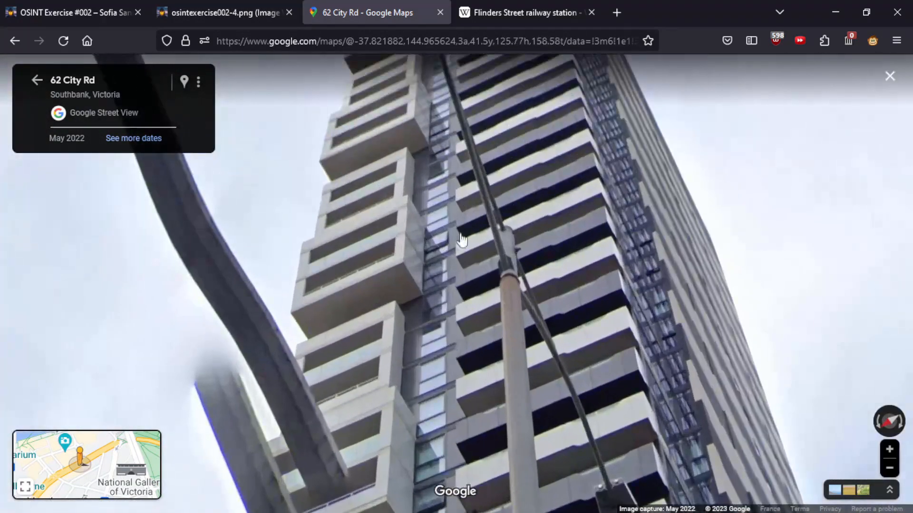
scroll(430, 295, down, 1)
Examine the glass tower under construction and the blue skyscraper behind it from the 62 City Rd Street View
drag(448, 373, 239, 200)
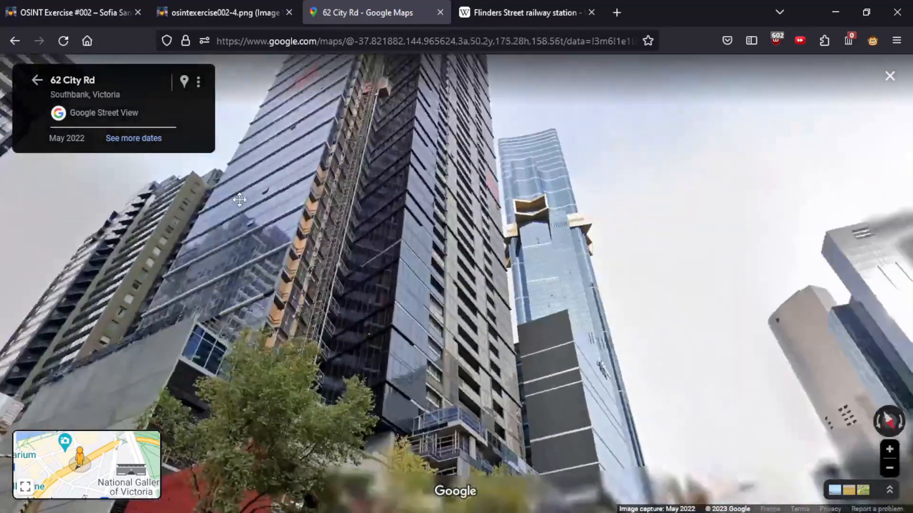
scroll(381, 214, up, 3)
drag(282, 301, 412, 372)
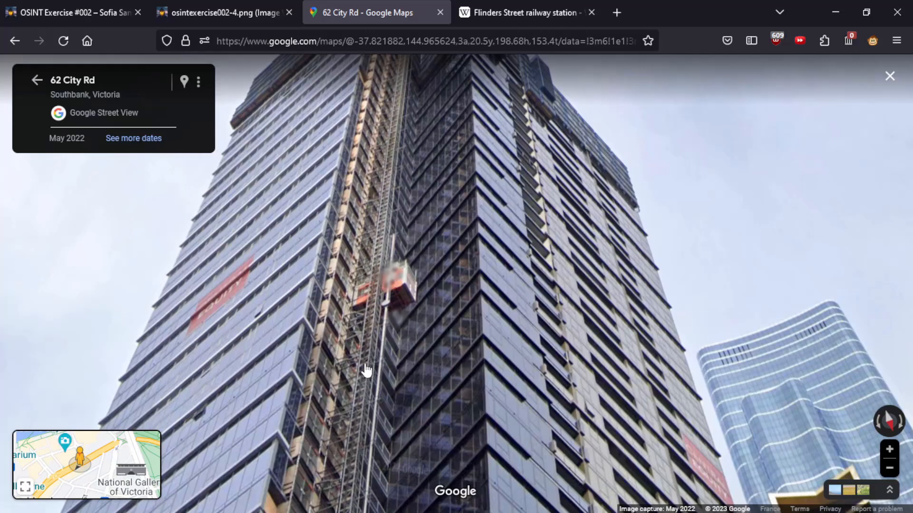
drag(472, 238, 420, 218)
scroll(267, 139, down, 5)
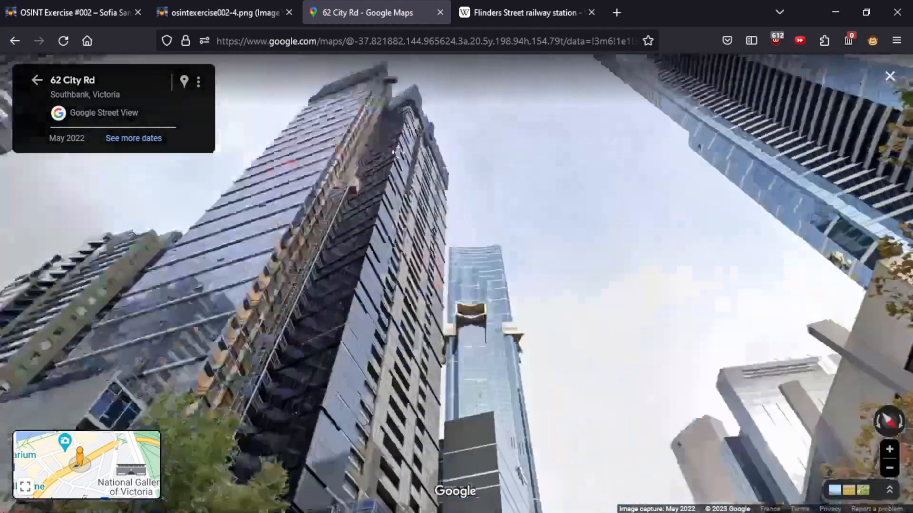
Move along City Rd to 80 Yarra Bank Hwy in Street View and examine the high-rise bearing the red Central Equity sign
drag(267, 138, 240, 107)
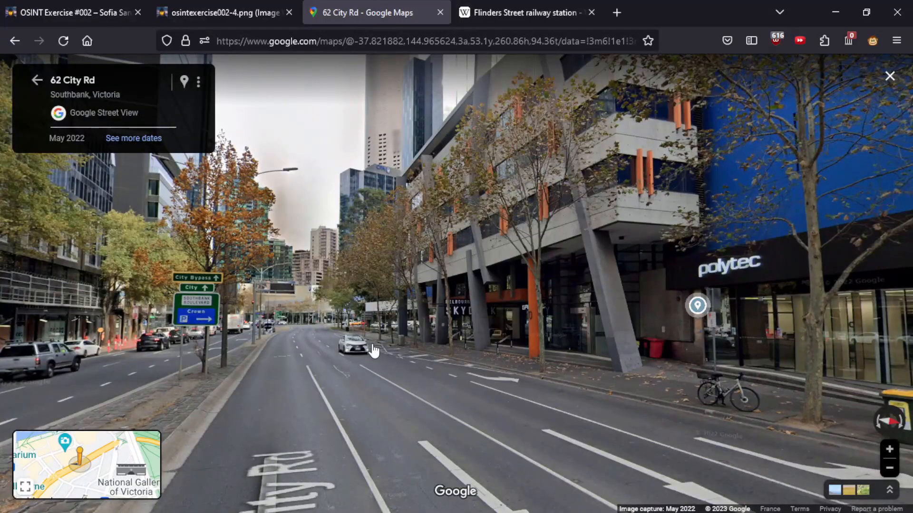
click(375, 350)
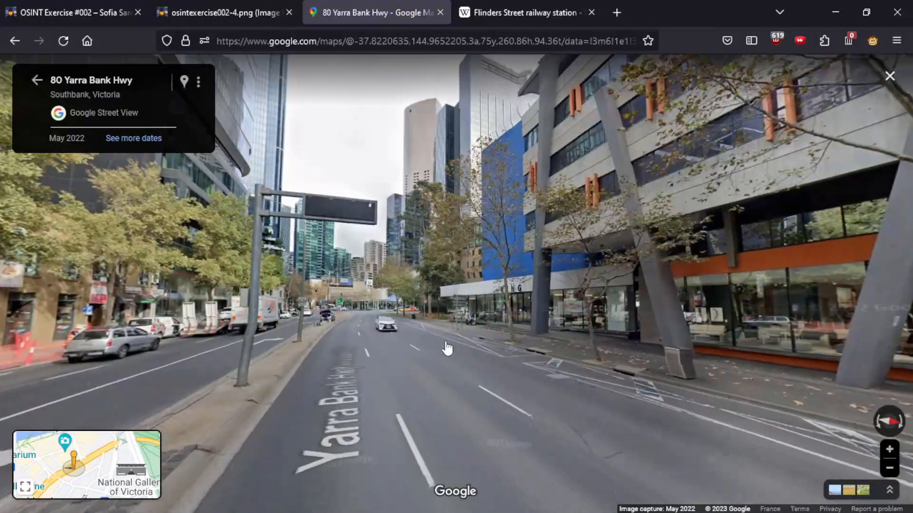
click(447, 348)
drag(161, 191, 598, 418)
scroll(491, 179, up, 2)
scroll(491, 179, up, 3)
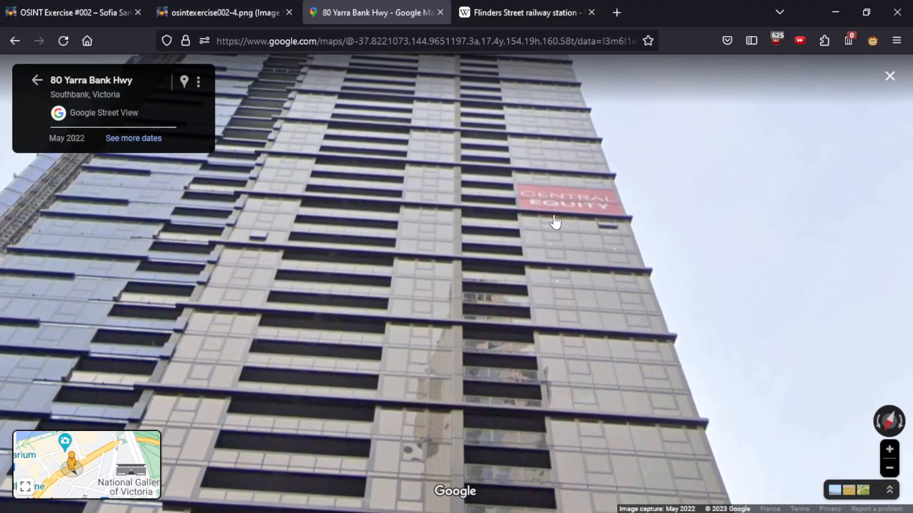
scroll(539, 216, down, 3)
Compare the Central Equity high-rise with the blue tower beside the IBM building in the exercise photo
click(210, 9)
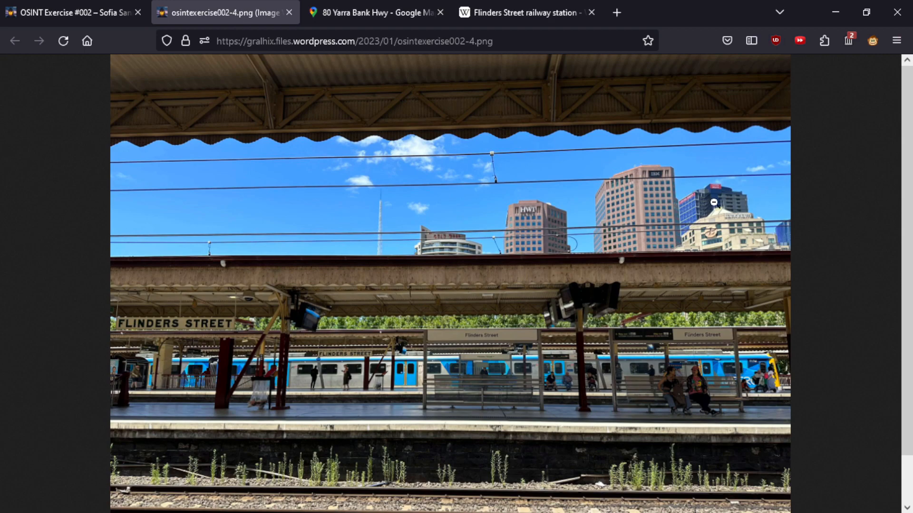
key(ctrl+Tab)
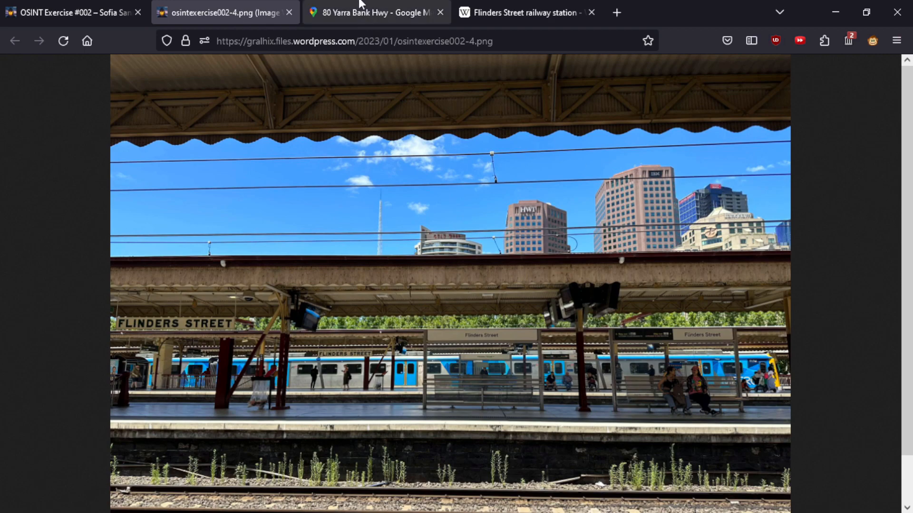
key(ctrl+shift+Tab)
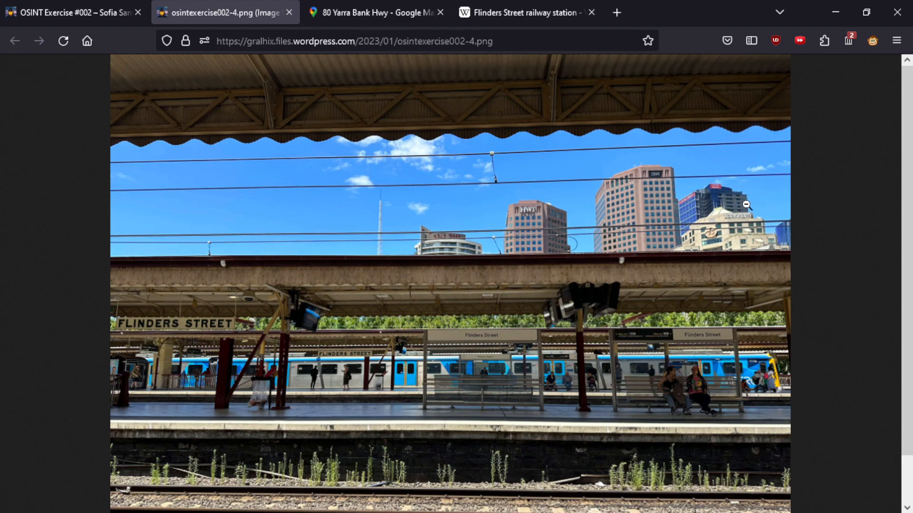
key(ctrl+Tab)
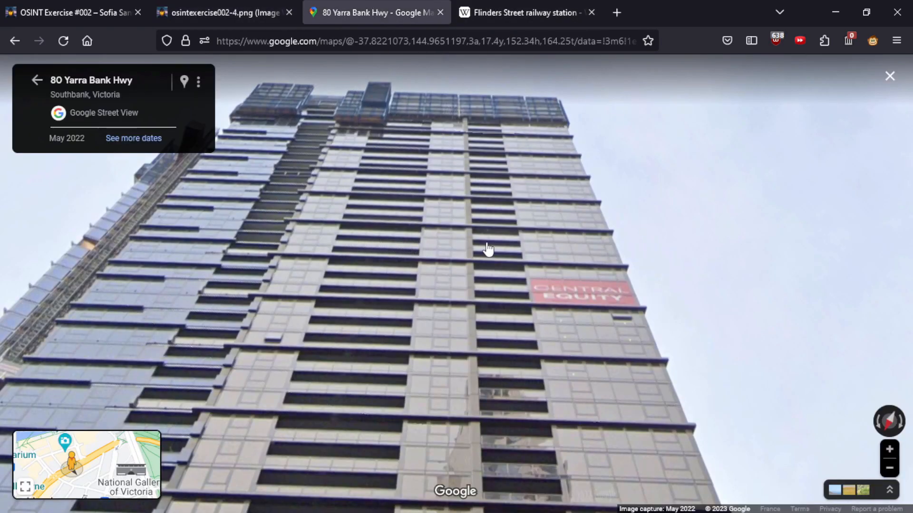
Move to the high-rise's street frontage at 83 State Route 20 and read the Focus apartment signs in the windows
drag(462, 416, 449, 119)
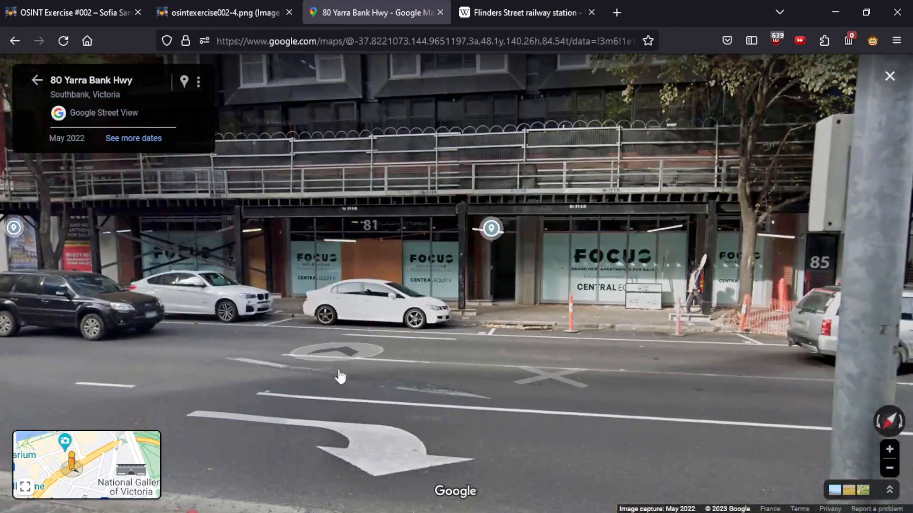
click(326, 377)
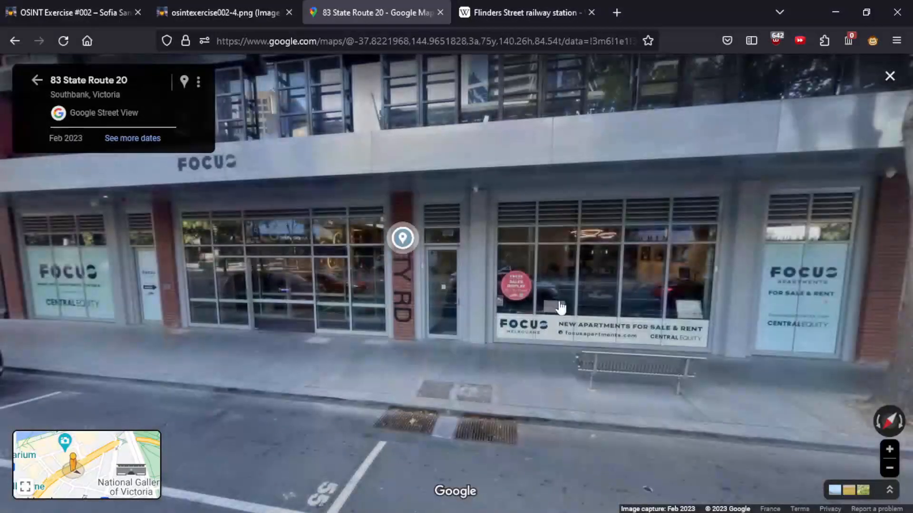
scroll(561, 306, up, 2)
scroll(620, 212, up, 4)
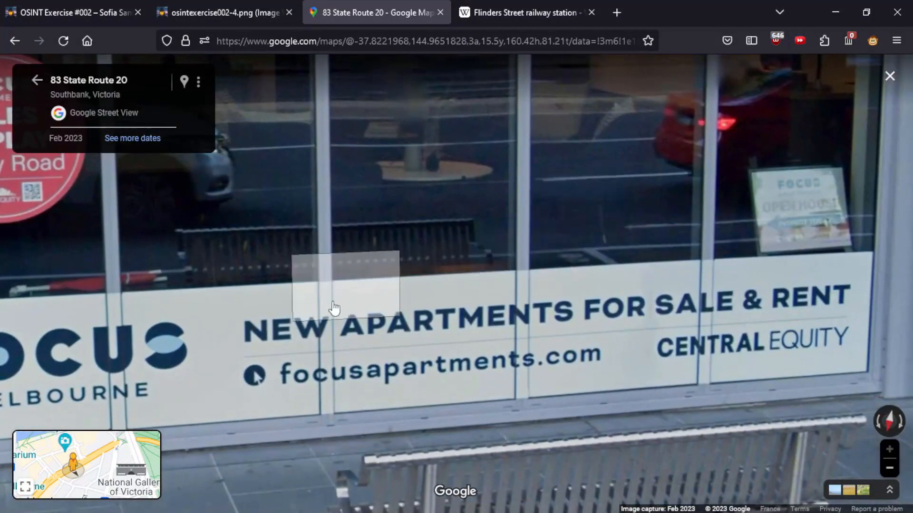
scroll(392, 301, down, 4)
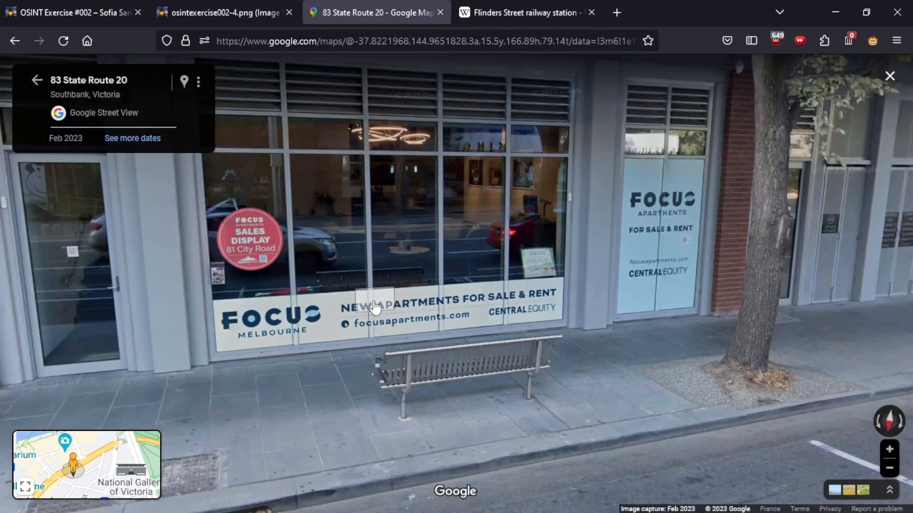
Look up at the Focus tower from 83 State Route 20 and compare its shape with the exercise photo's skyline
mouse_move(93, 162)
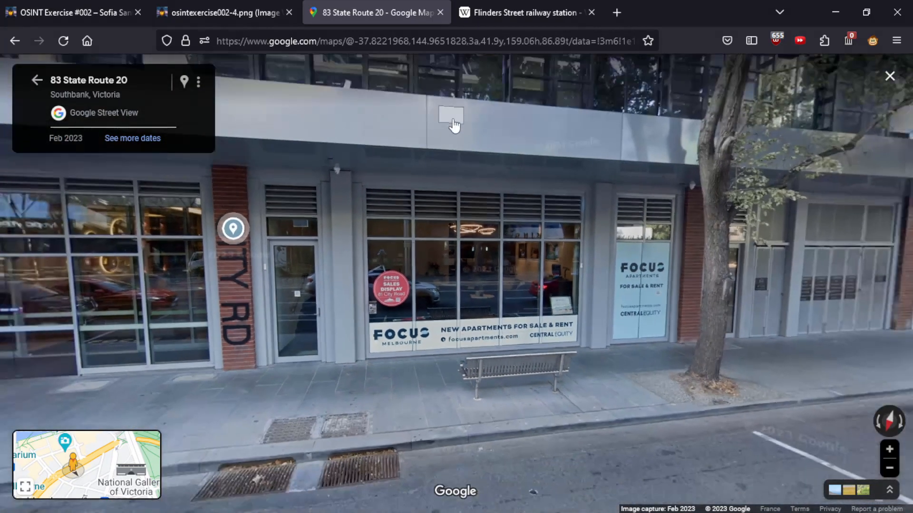
drag(454, 131, 517, 264)
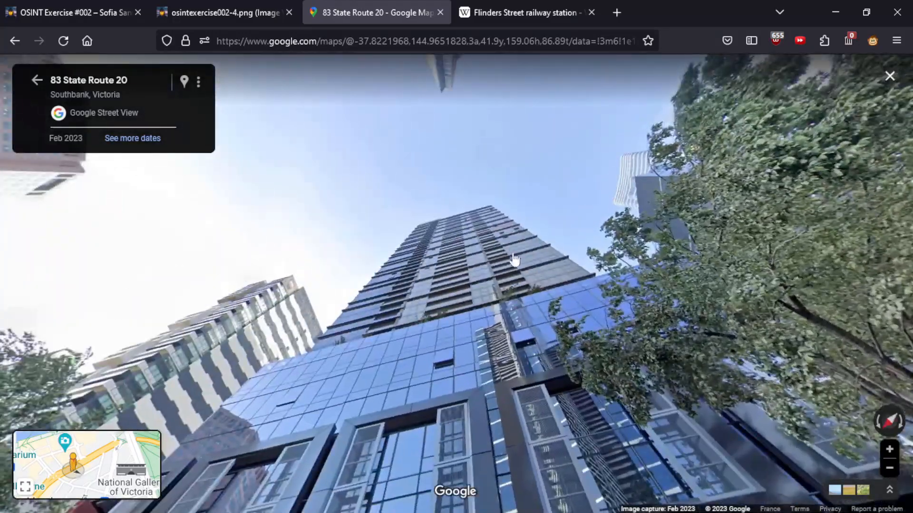
scroll(476, 228, up, 2)
scroll(540, 198, up, 2)
scroll(474, 314, up, 1)
scroll(474, 314, down, 3)
drag(474, 314, 489, 157)
click(258, 4)
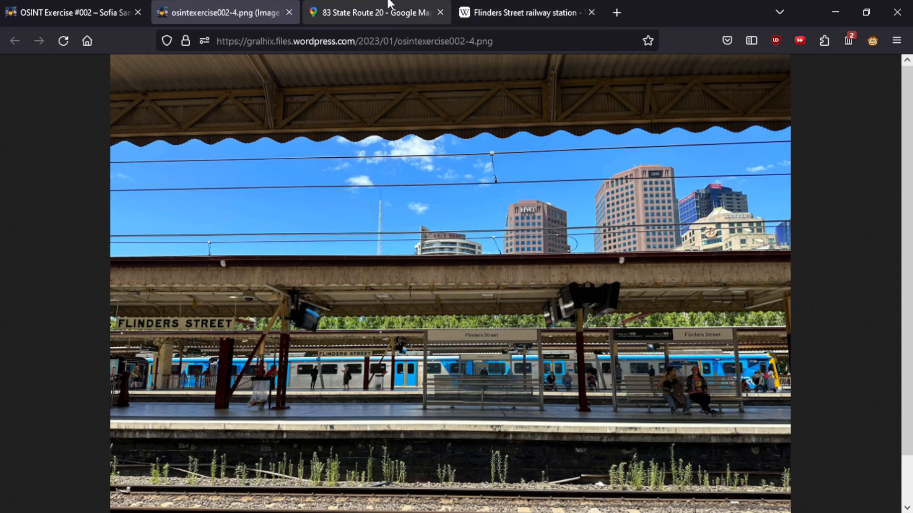
click(376, 13)
scroll(218, 275, down, 3)
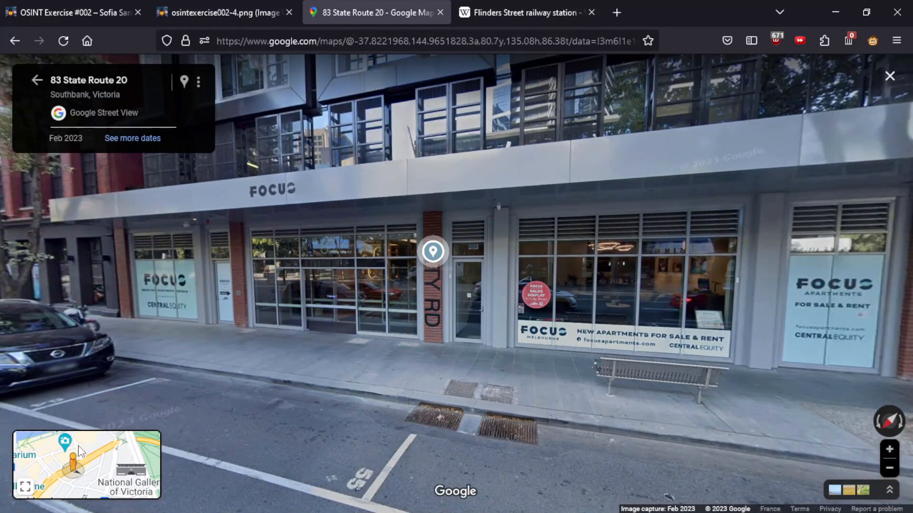
Examine the streets and landmarks around 83 State Route 20 on the Street View inset map
mouse_move(81, 445)
drag(161, 408, 50, 460)
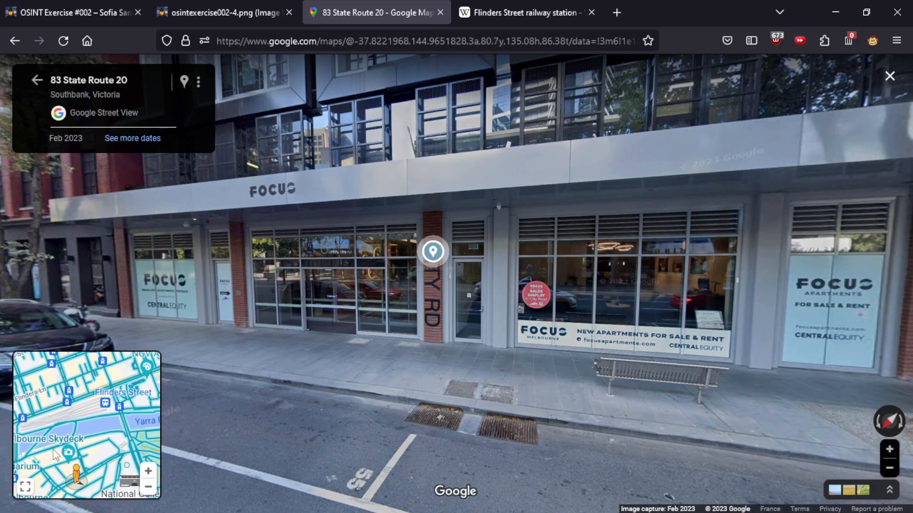
scroll(105, 407, up, 2)
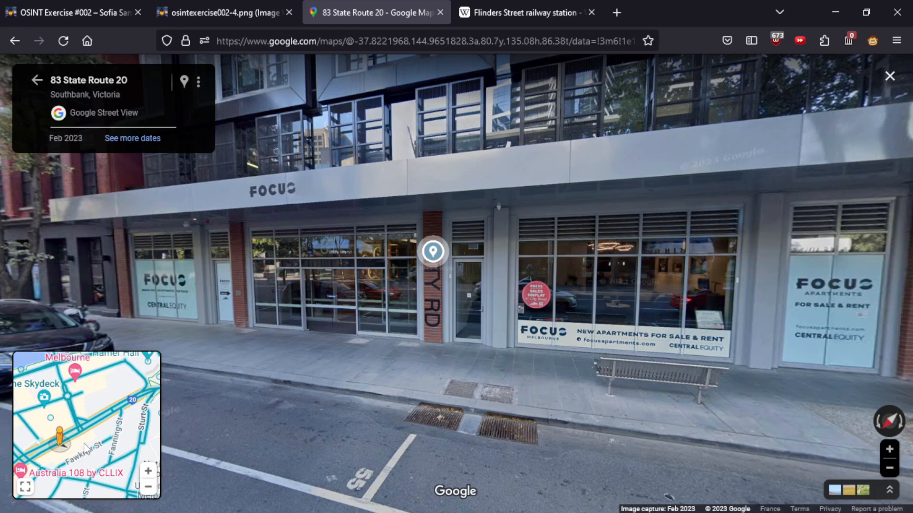
scroll(333, 280, down, 2)
Inspect the Focus tower's facade and reread its sales display signs for the building name and address
drag(523, 175, 524, 380)
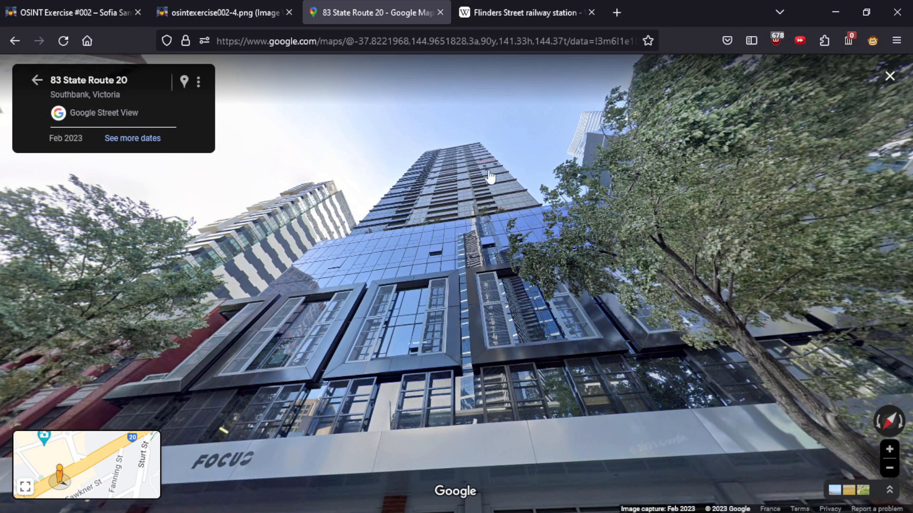
drag(424, 285, 462, 173)
scroll(447, 223, up, 5)
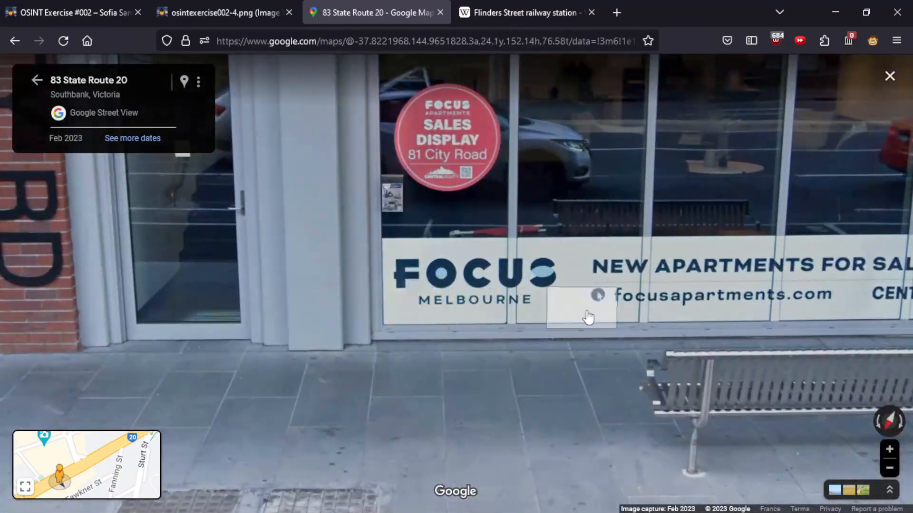
drag(588, 317, 303, 314)
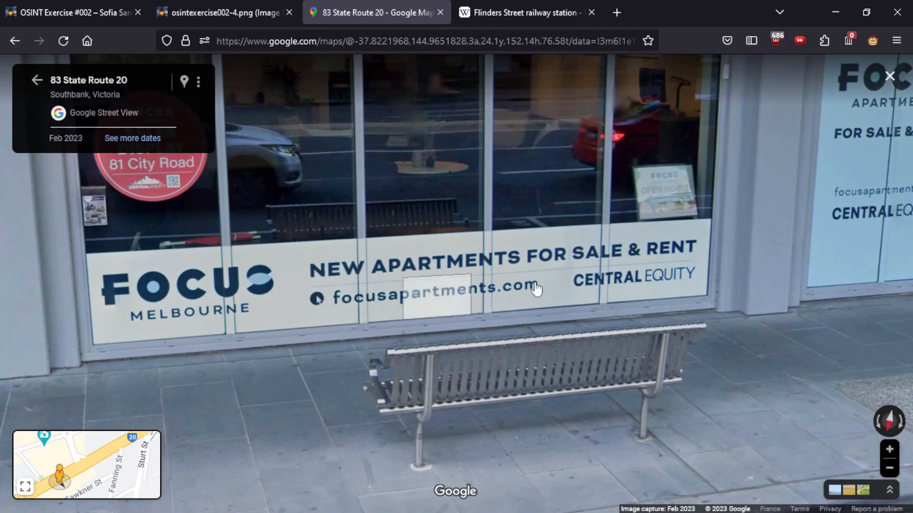
drag(385, 136, 641, 260)
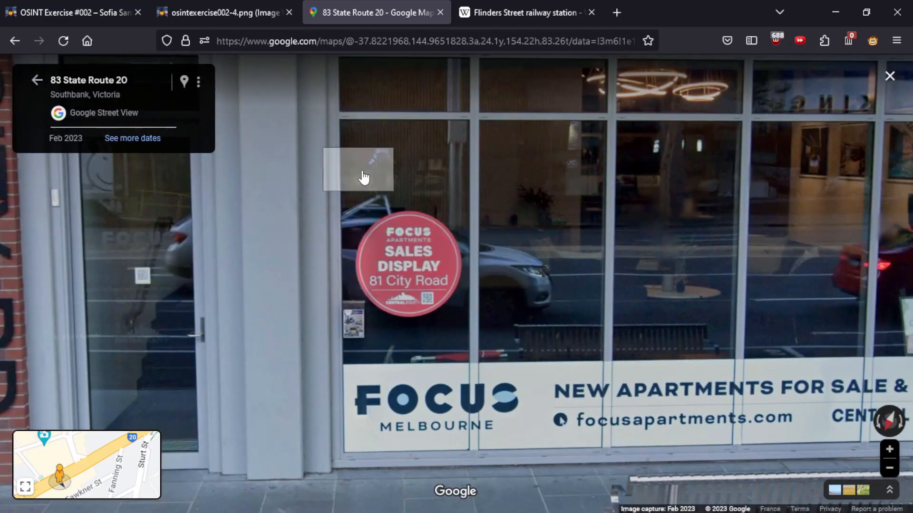
scroll(477, 266, down, 3)
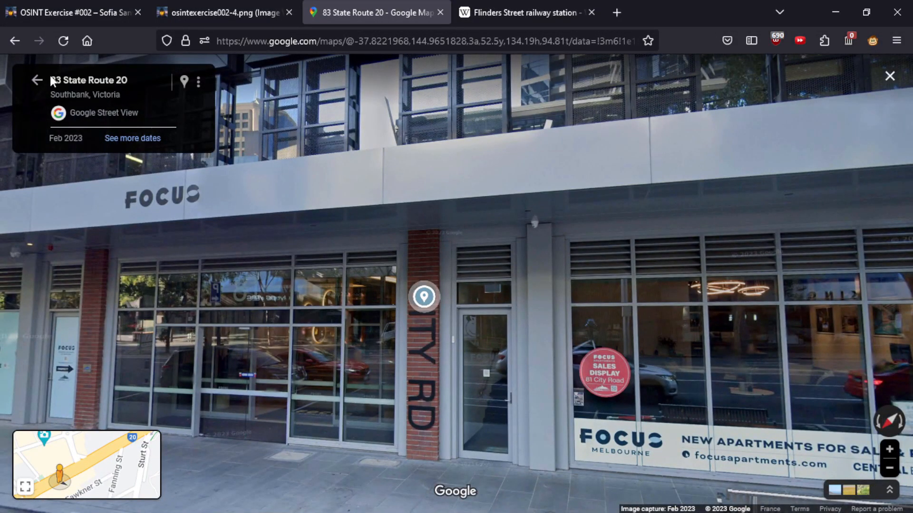
Move along the frontage to 79 State Route 20 and examine the Focus building's entrance and street number
click(156, 266)
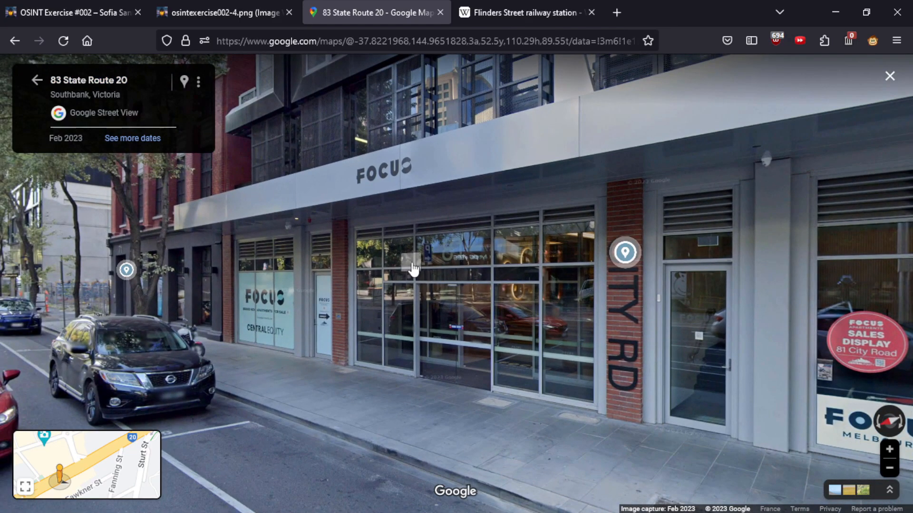
click(368, 333)
click(597, 295)
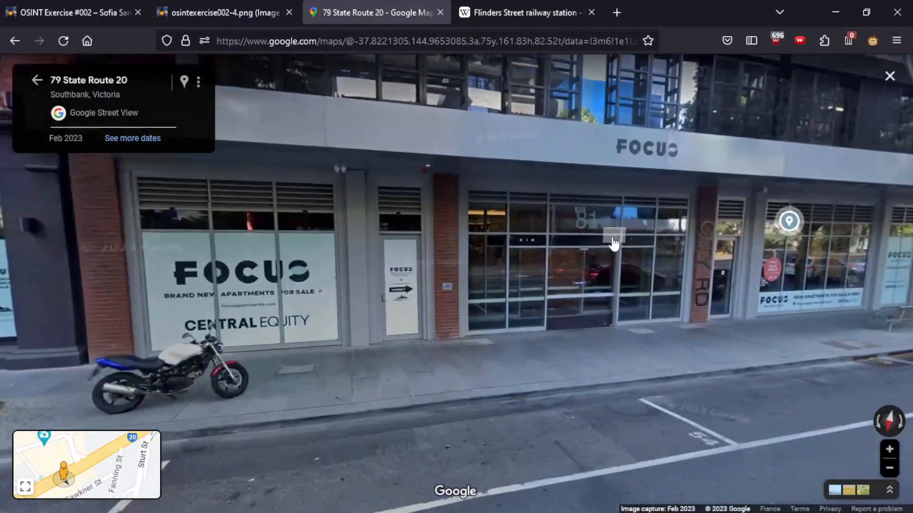
click(612, 240)
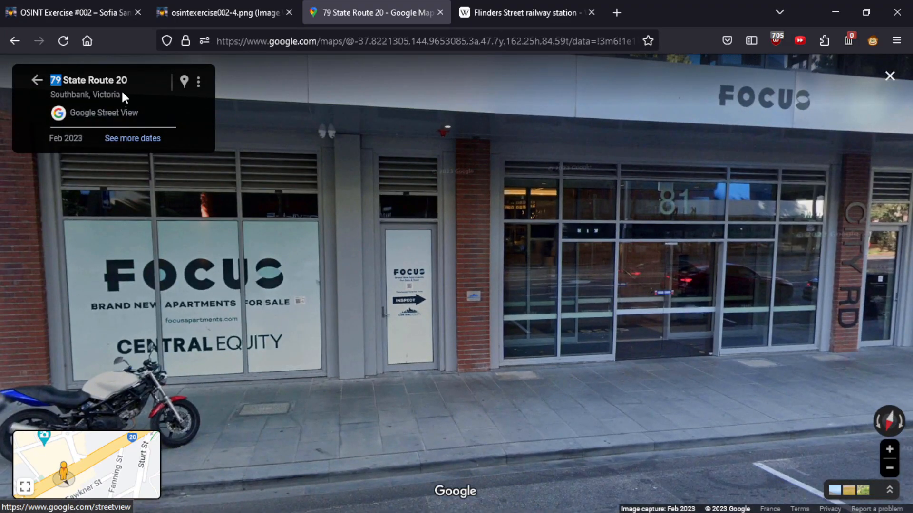
Copy the address "79 State Route 20 Southbank, Victoria" from Street View and search the web for it in a new tab
drag(121, 91, 48, 78)
key(ctrl+c)
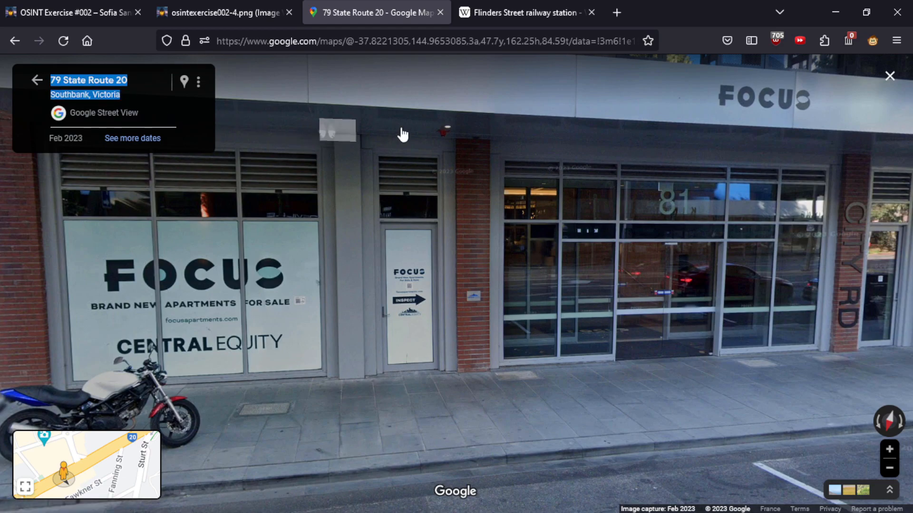
click(523, 12)
click(616, 4)
key(ctrl+v)
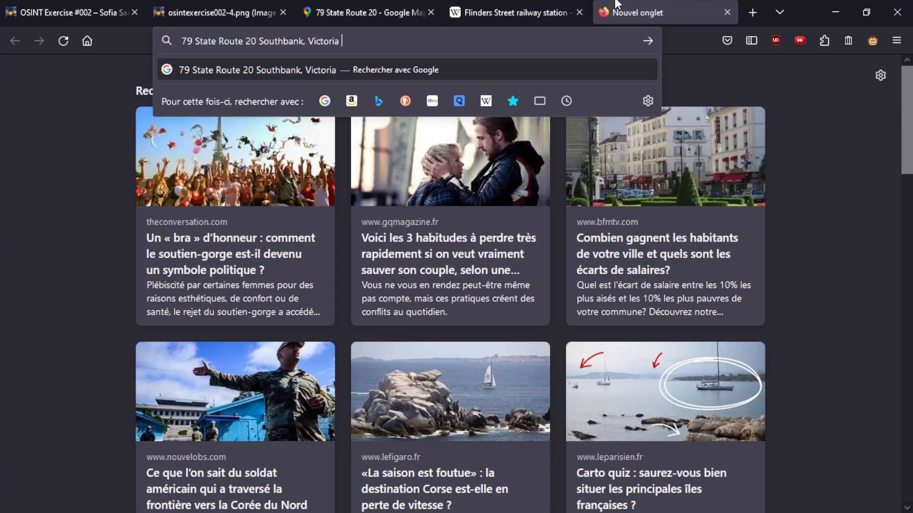
key(Return)
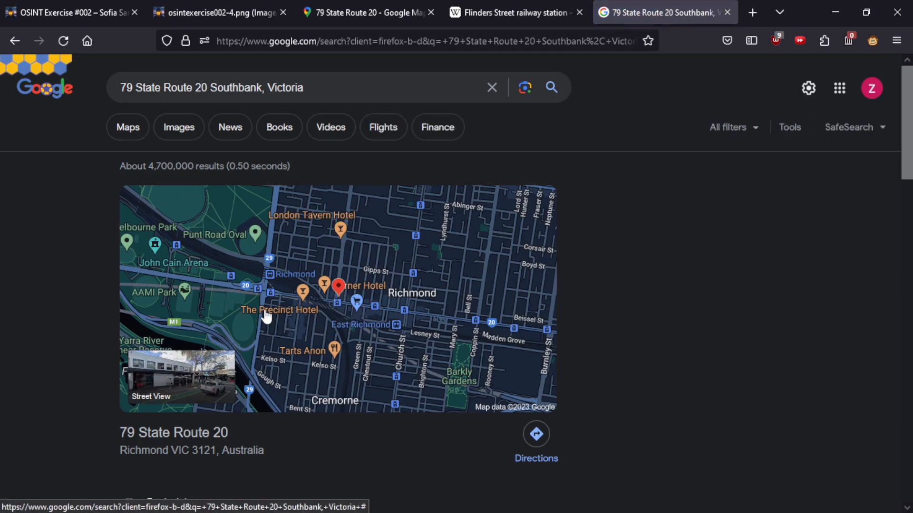
Open the Realestate result on sold property in Southbank, VIC 3006 in a background tab and scan the remaining results
scroll(55, 318, down, 7)
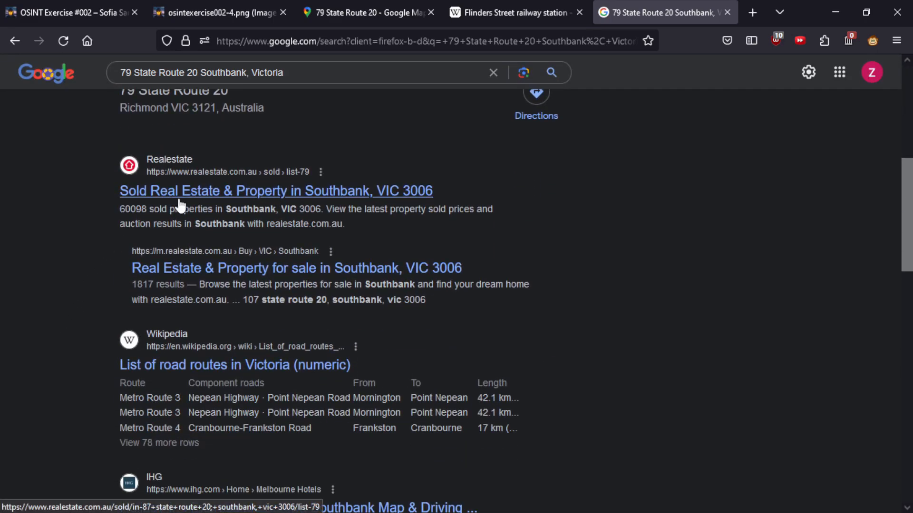
middle_click(322, 195)
scroll(76, 339, down, 4)
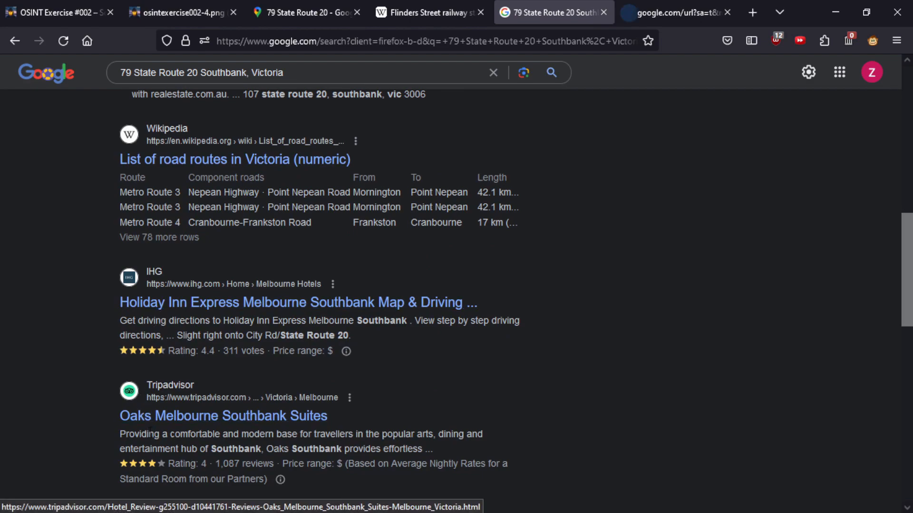
Return to the 79 State Route 20 Street View and reread the Focus and Central Equity window signs
click(401, 9)
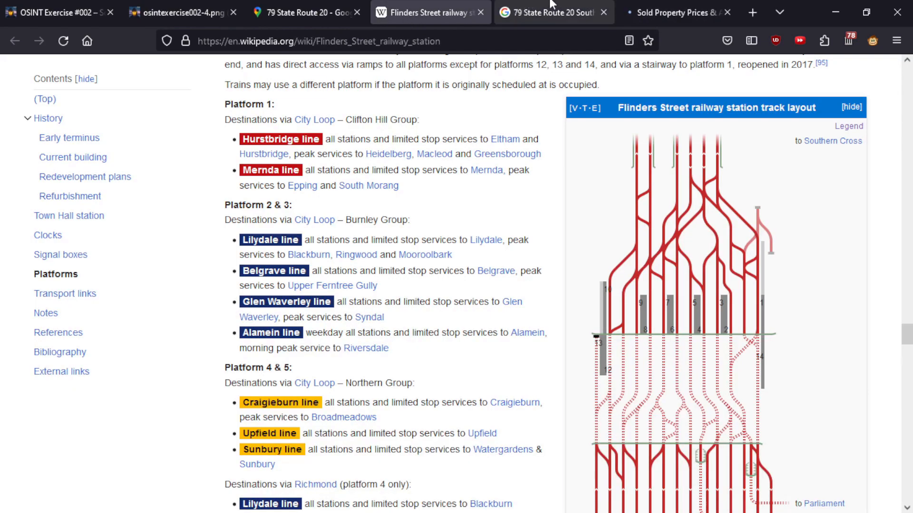
click(314, 7)
scroll(181, 314, up, 4)
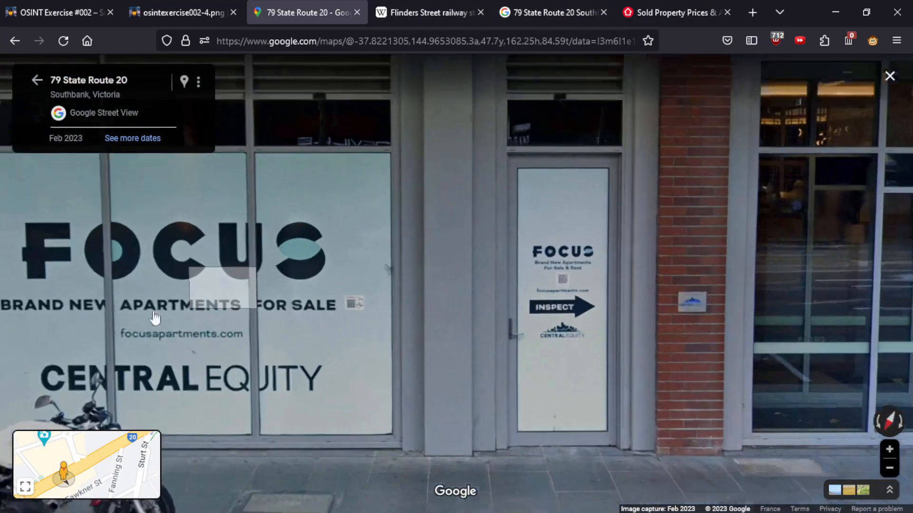
scroll(296, 256, down, 3)
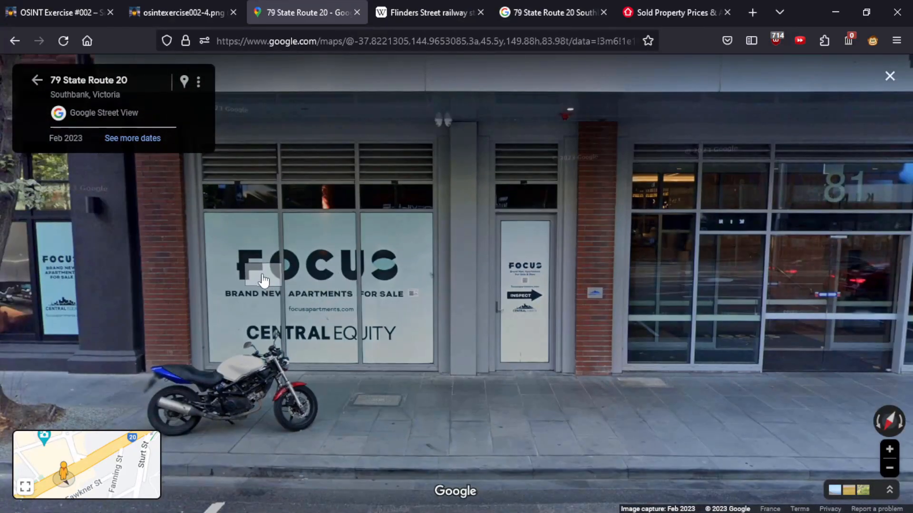
Search the web for "focus apartments Southbank, Victoria" in place of the street address, using the corrected spelling
click(511, 9)
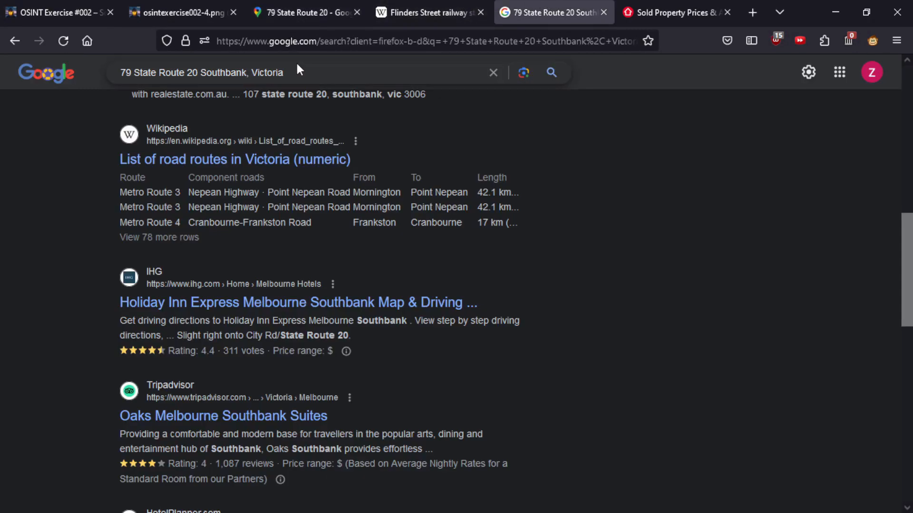
drag(198, 74, 120, 72)
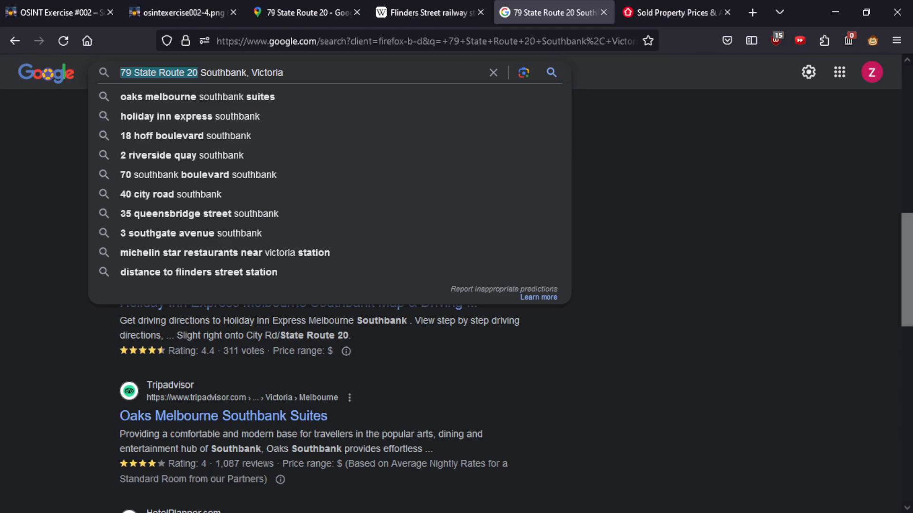
text(focus appart)
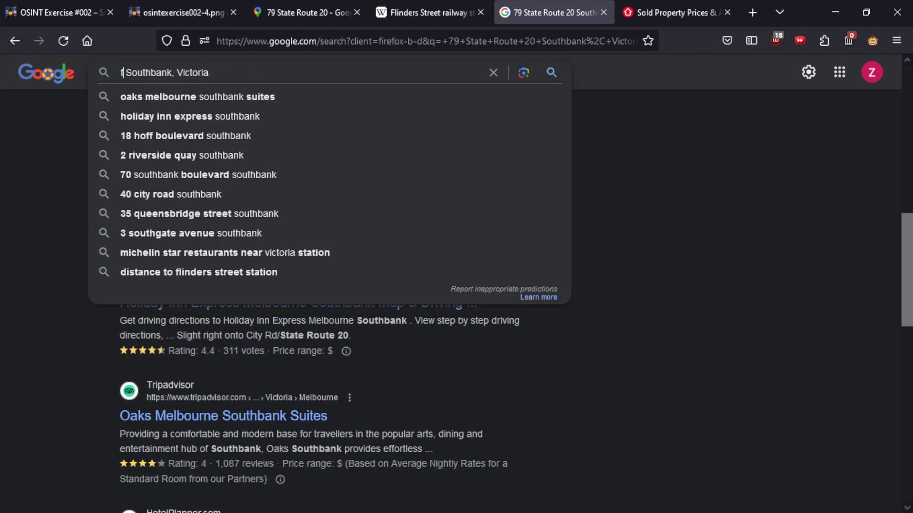
text(ments)
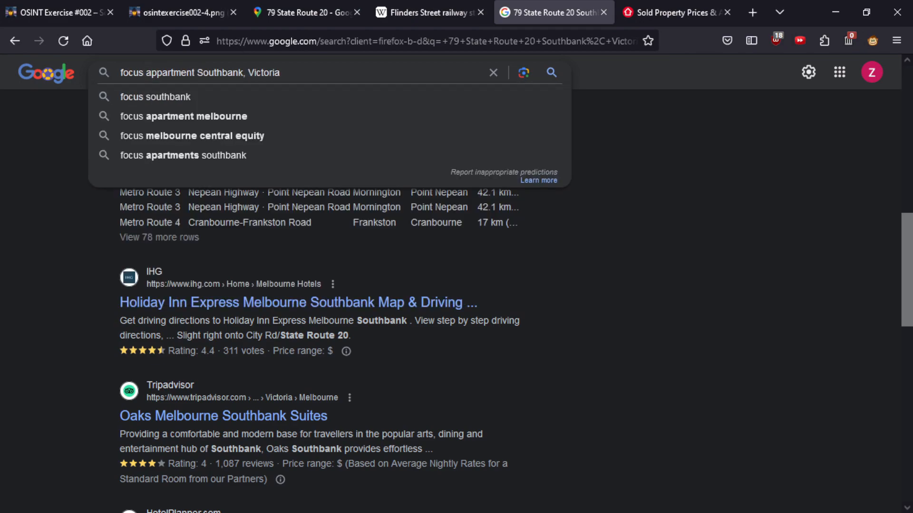
key(Return)
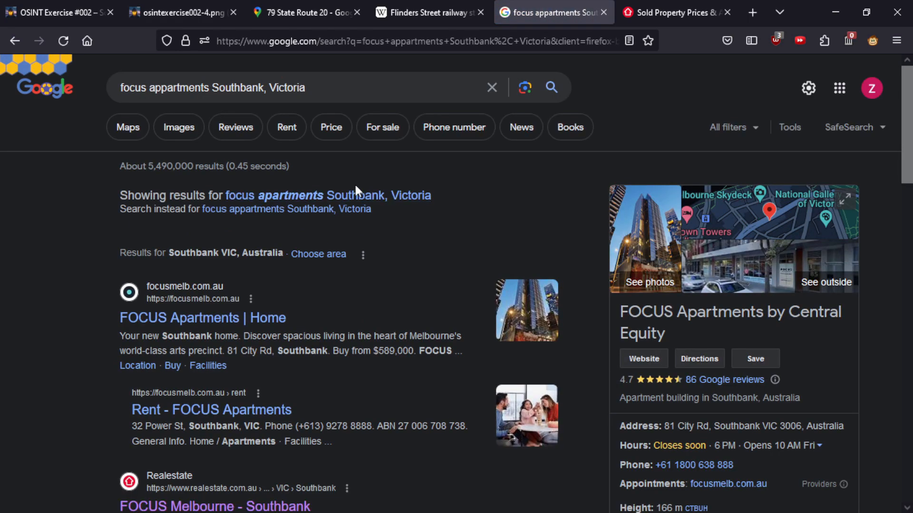
click(348, 196)
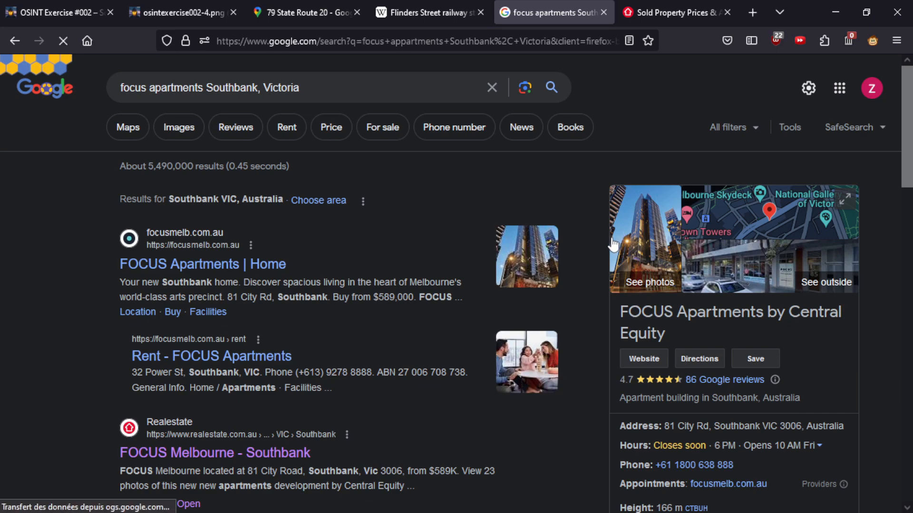
Examine the height listed in the fact summary for FOCUS Apartments by Central Equity
scroll(613, 245, down, 1)
scroll(603, 304, down, 1)
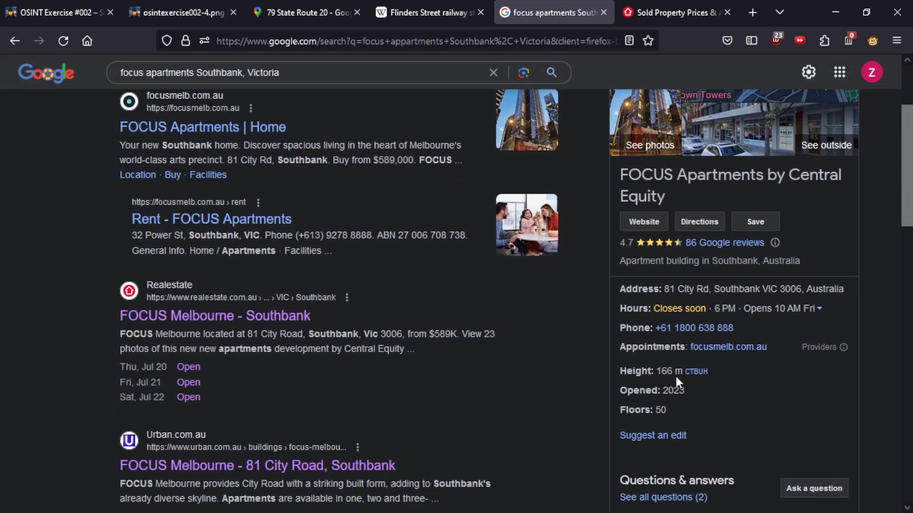
drag(656, 371, 667, 372)
Open the Realestate, Urban, Central Equity and Southbank Local News results on Focus in background tabs
middle_click(195, 318)
scroll(275, 328, down, 3)
middle_click(275, 328)
scroll(320, 393, down, 4)
scroll(319, 394, down, 2)
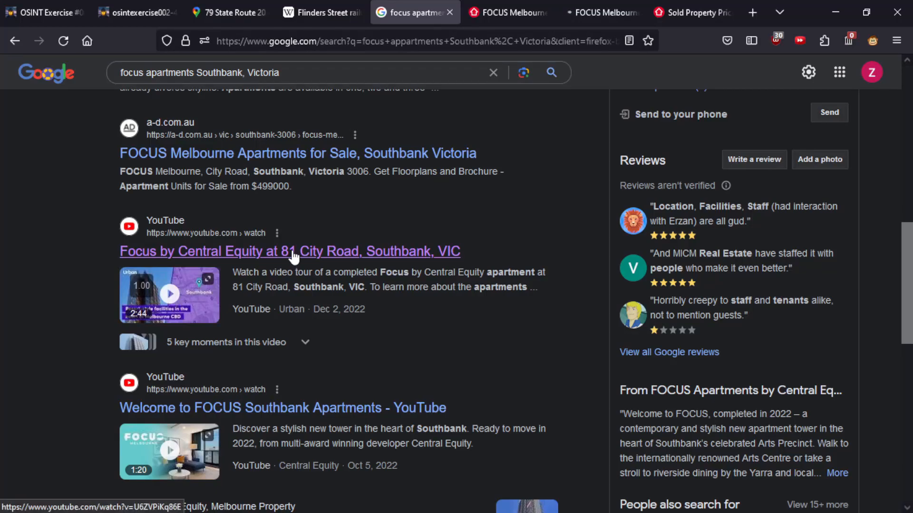
scroll(293, 267, down, 6)
click(127, 261)
scroll(216, 284, down, 1)
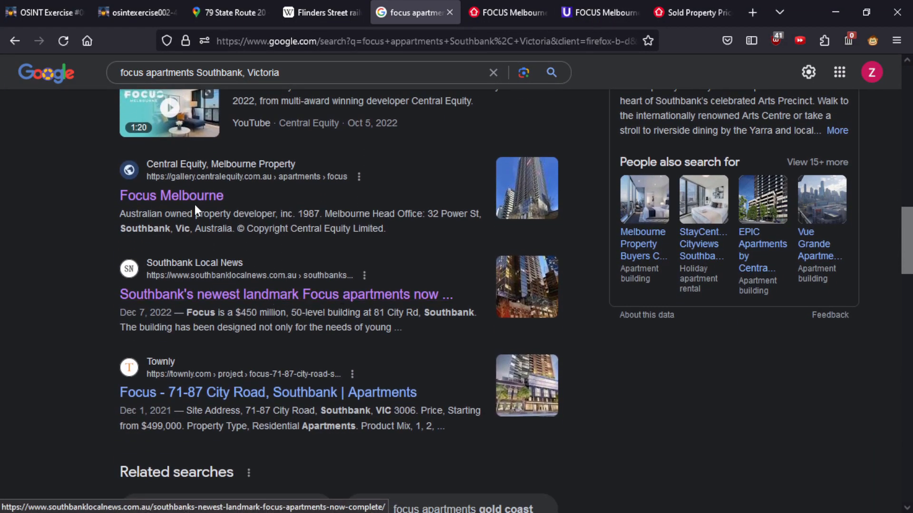
scroll(263, 224, down, 1)
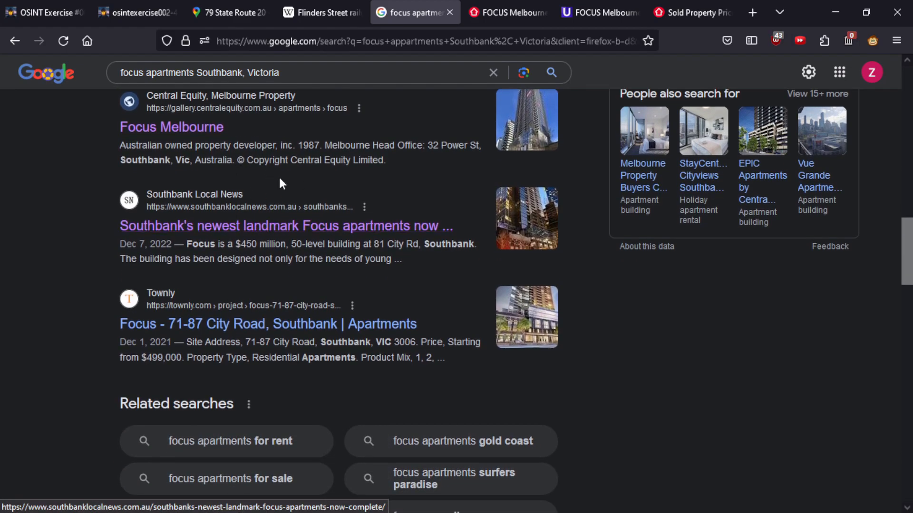
scroll(263, 232, up, 1)
middle_click(164, 193)
middle_click(224, 295)
Read the address on the Realestate FOCUS Melbourne listing and compare it with the entrance number in Street View
key(ctrl+Tab)
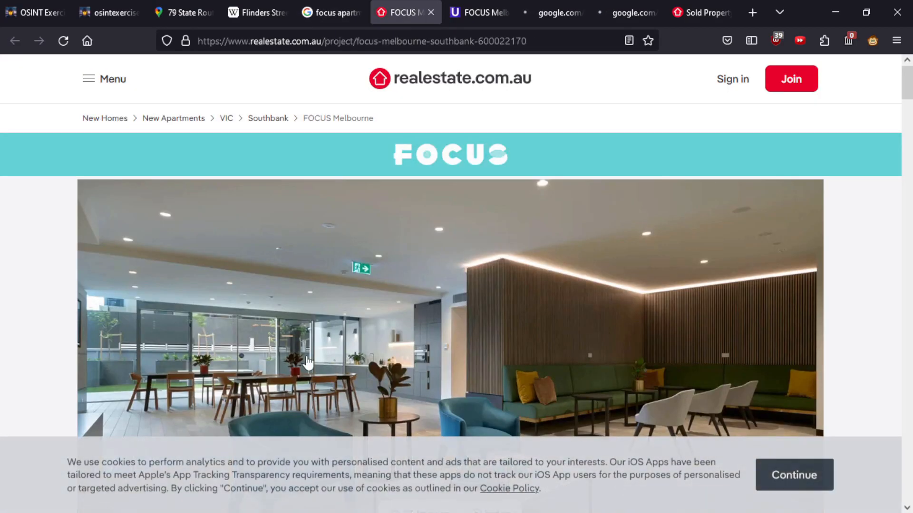
scroll(261, 279, down, 5)
scroll(261, 281, down, 3)
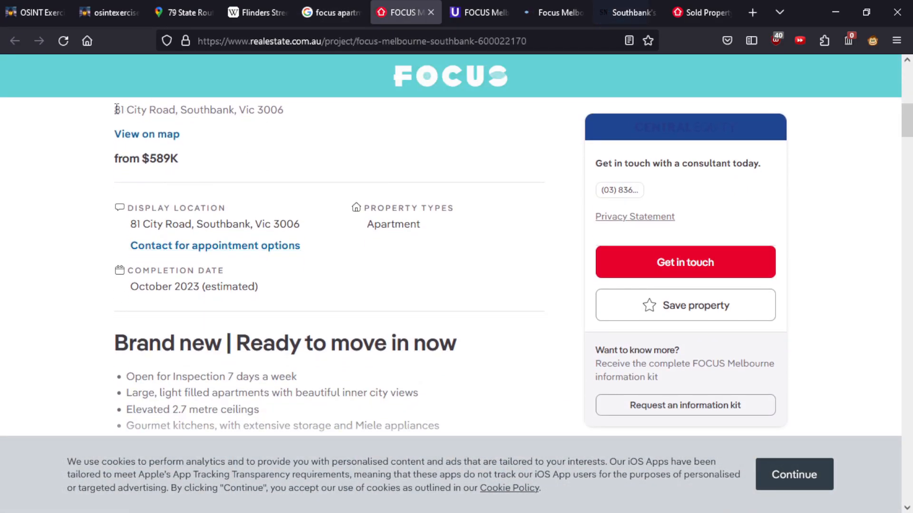
drag(116, 109, 188, 106)
click(185, 12)
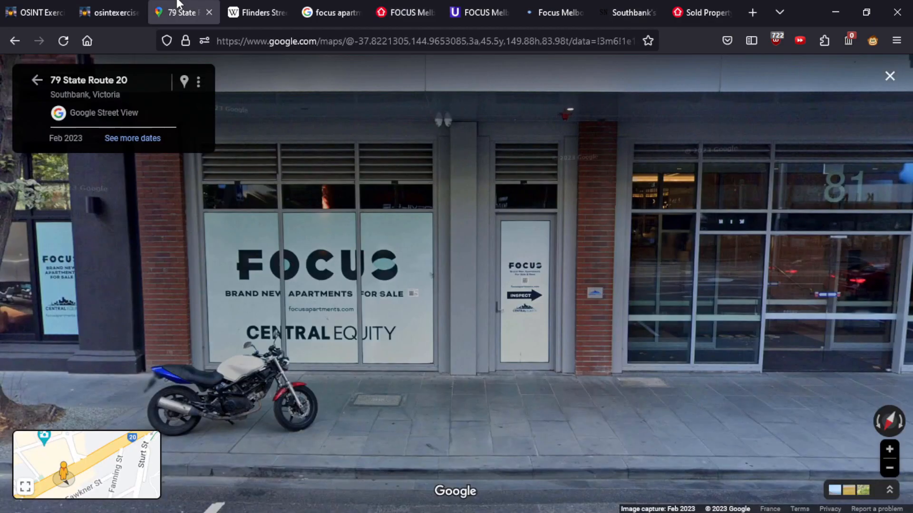
click(693, 199)
click(510, 210)
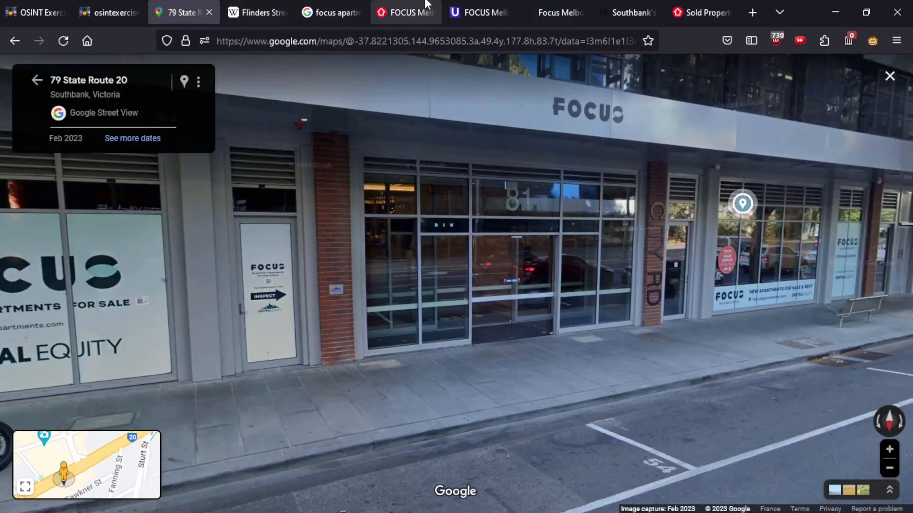
Return to the Realestate FOCUS Melbourne listing and examine its full description, location map and apartment offers for building details
click(424, 5)
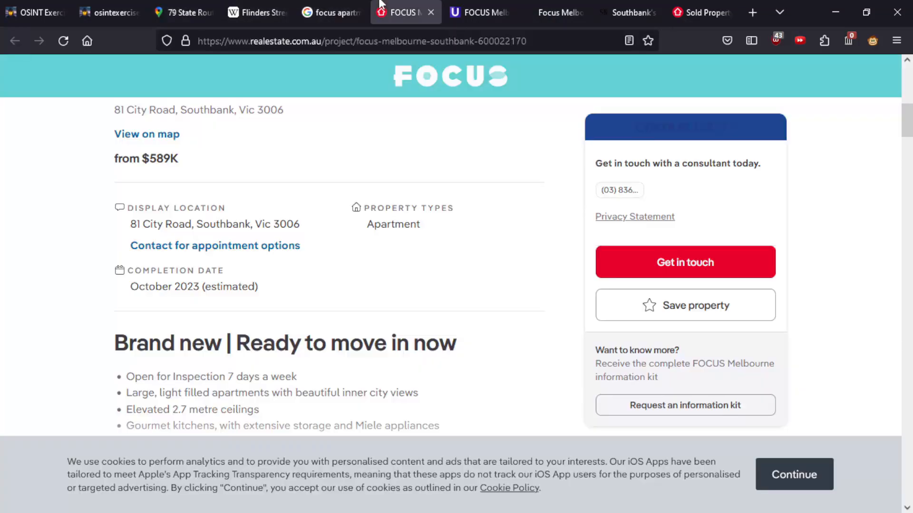
scroll(141, 280, down, 4)
click(148, 260)
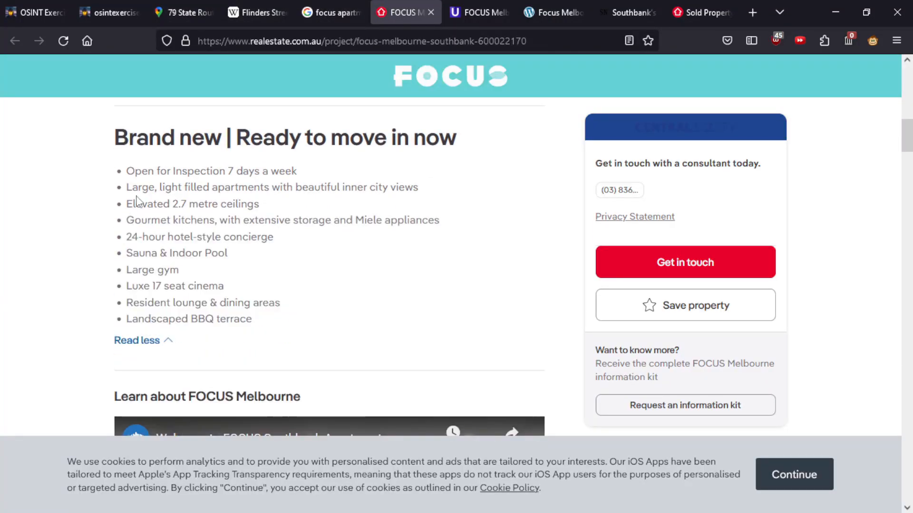
scroll(204, 185, down, 10)
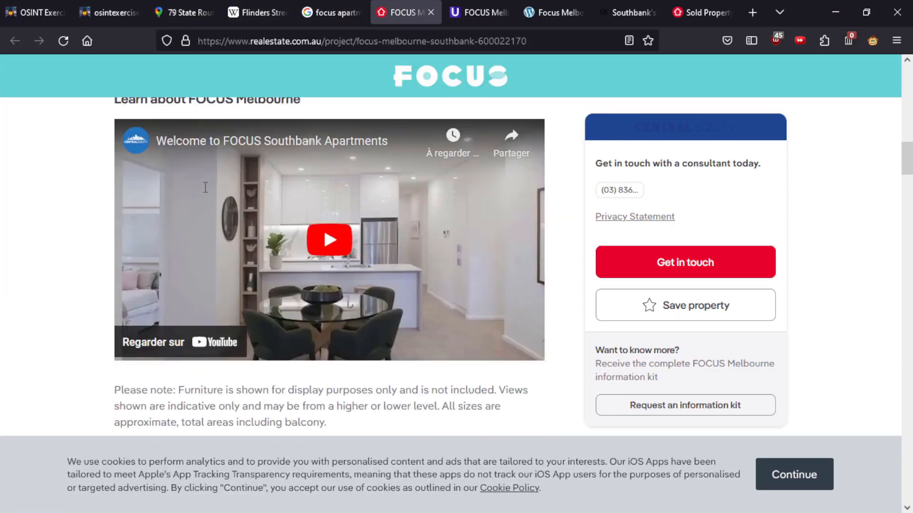
scroll(195, 214, up, 1)
scroll(228, 265, down, 5)
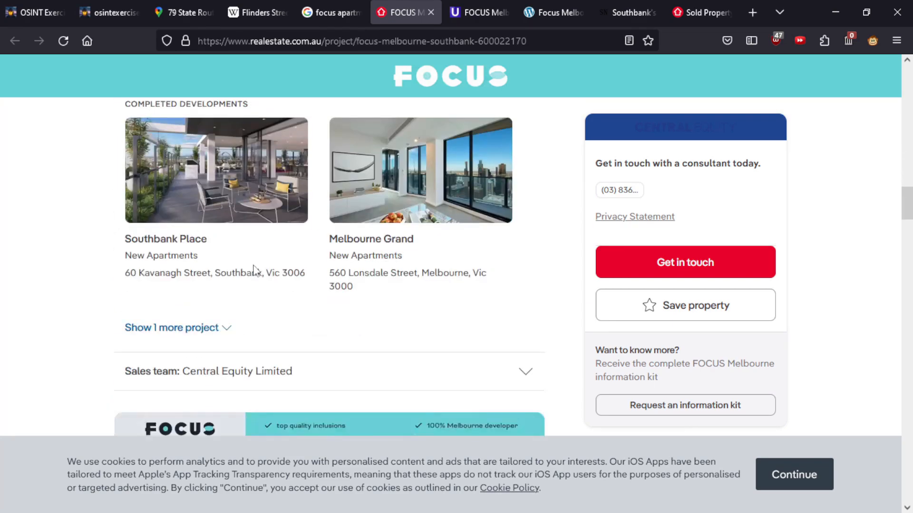
scroll(161, 305, down, 17)
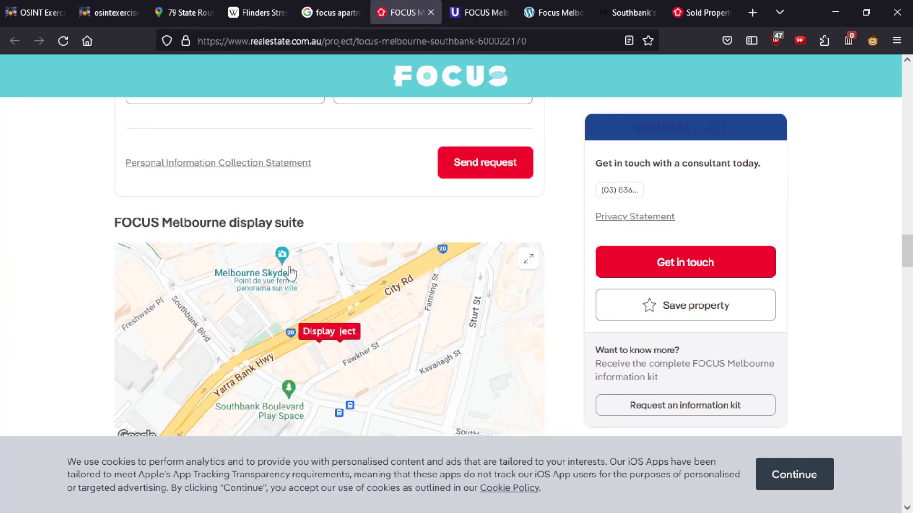
scroll(81, 271, down, 6)
scroll(116, 261, up, 1)
scroll(108, 258, down, 6)
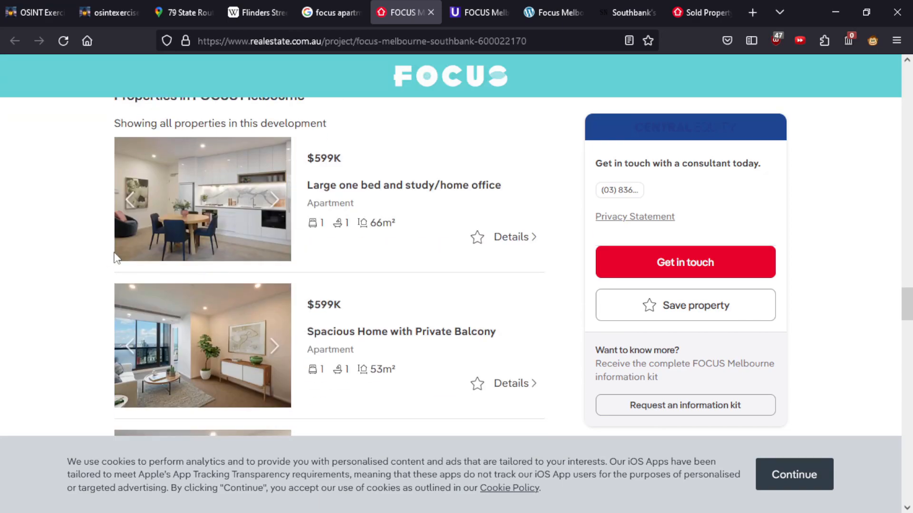
scroll(114, 290, down, 8)
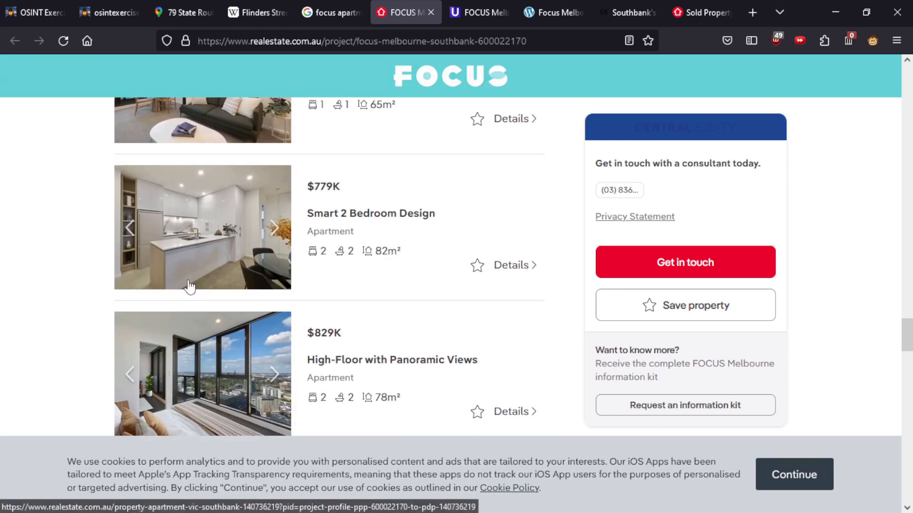
Search the Realestate listing's text for "166" and close its tab
key(ctrl+f)
text(16)
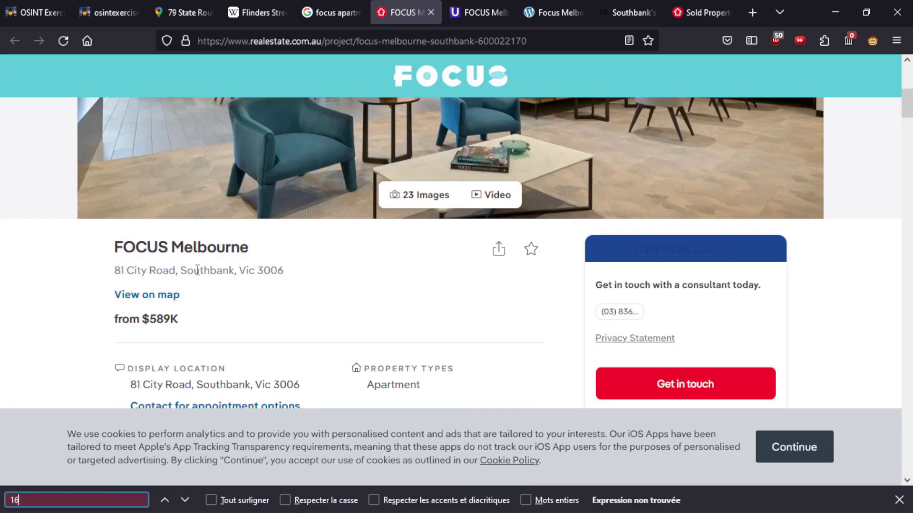
text(6)
click(899, 500)
middle_click(408, 5)
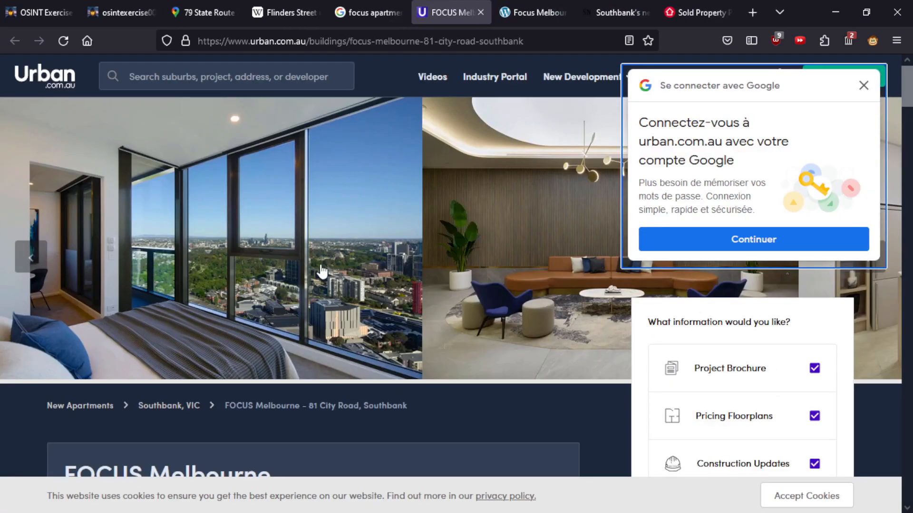
Examine Urban's FOCUS Melbourne page for the completion year, project description and apartment details
scroll(321, 270, down, 5)
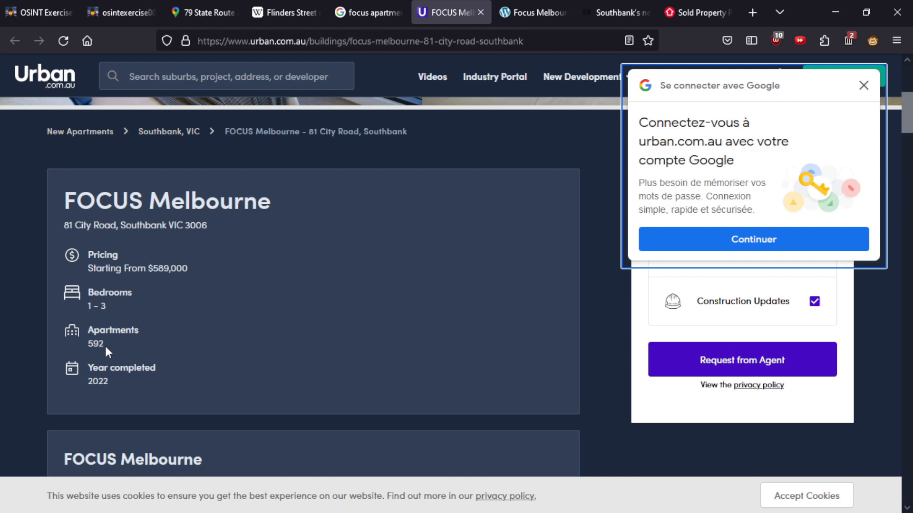
triple_click(114, 386)
click(107, 383)
scroll(107, 382, down, 5)
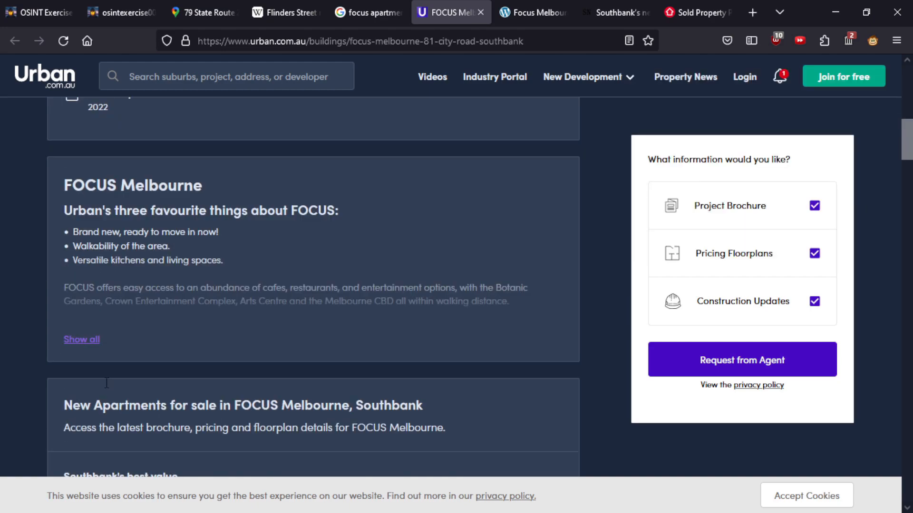
scroll(83, 357, down, 4)
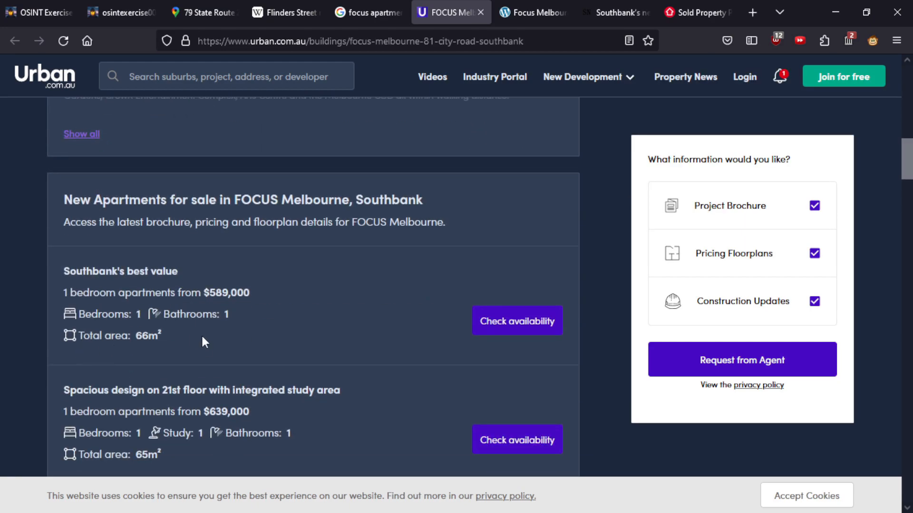
Search the Urban page's text for "166" and "165", clear the search and close the tab
key(ctrl+f)
text(16)
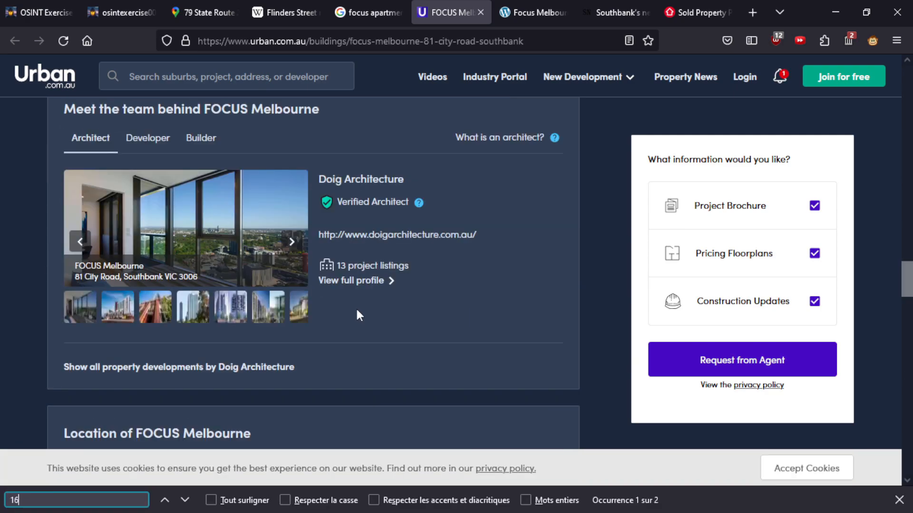
text(6)
key(BackSpace)
text(5)
key(BackSpace)
key(BackSpace)
key(BackSpace)
scroll(372, 298, up, 20)
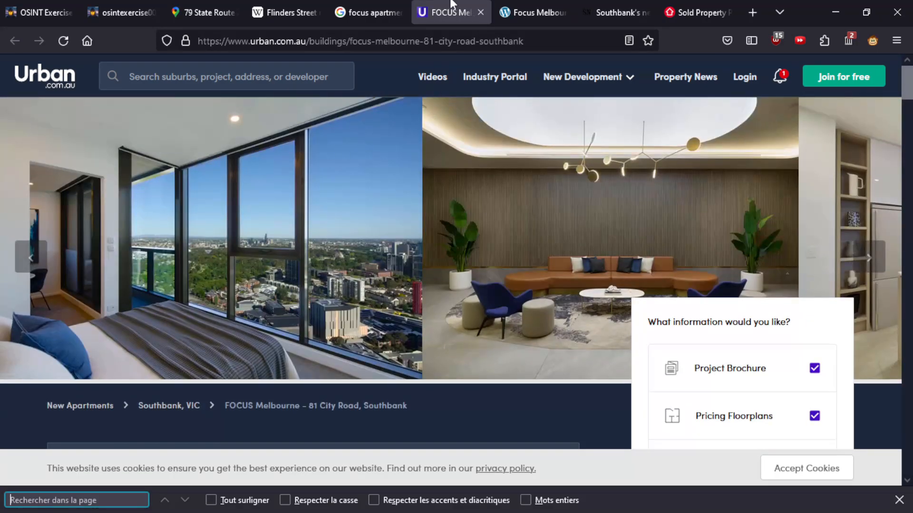
key(ctrl+w)
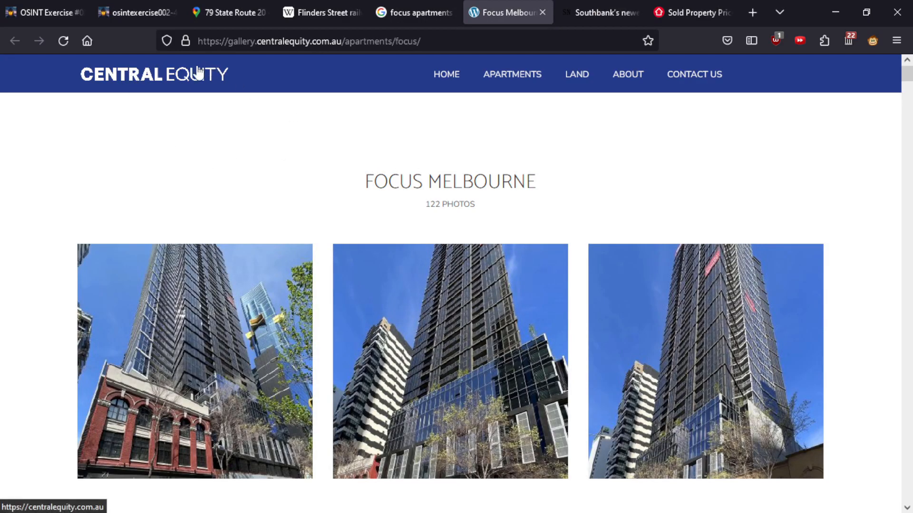
Compare the Street View frontage with Central Equity's Focus Melbourne gallery and look through its photos to the end of the page
key(ctrl+3)
click(321, 285)
click(494, 4)
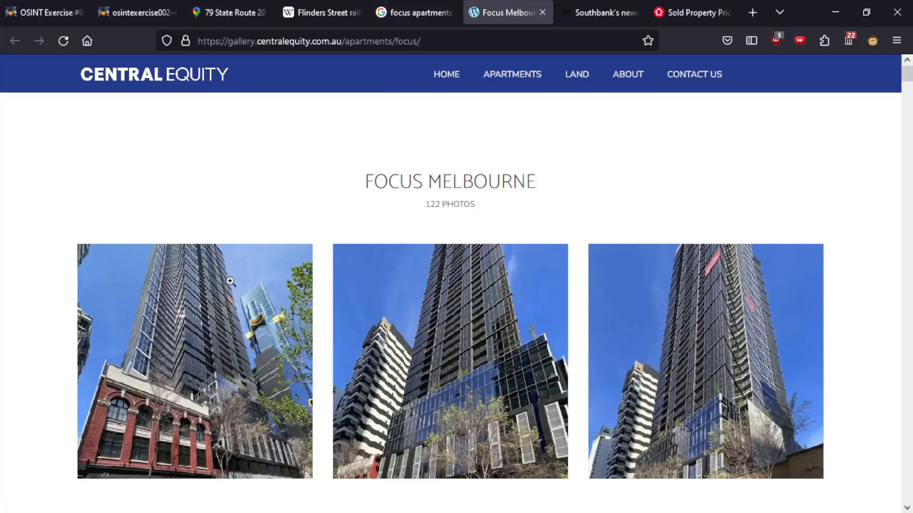
scroll(220, 292, down, 8)
scroll(175, 187, down, 20)
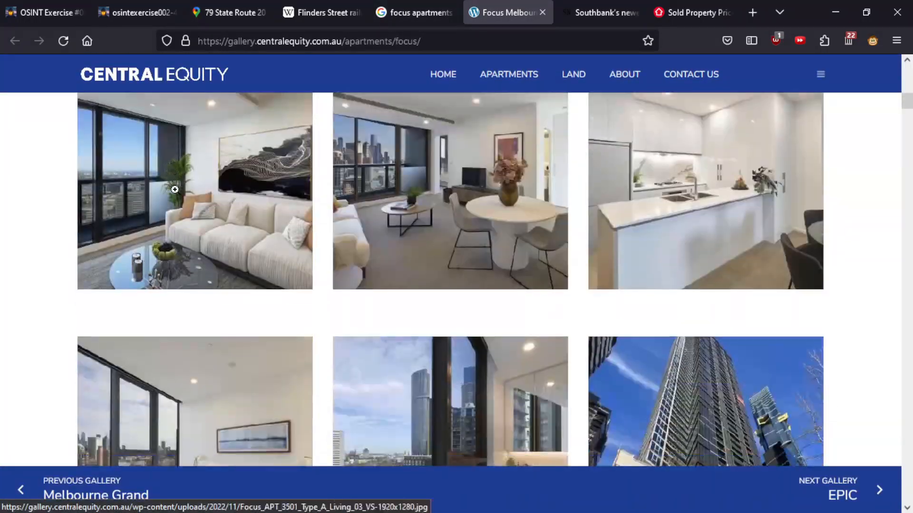
scroll(162, 256, down, 20)
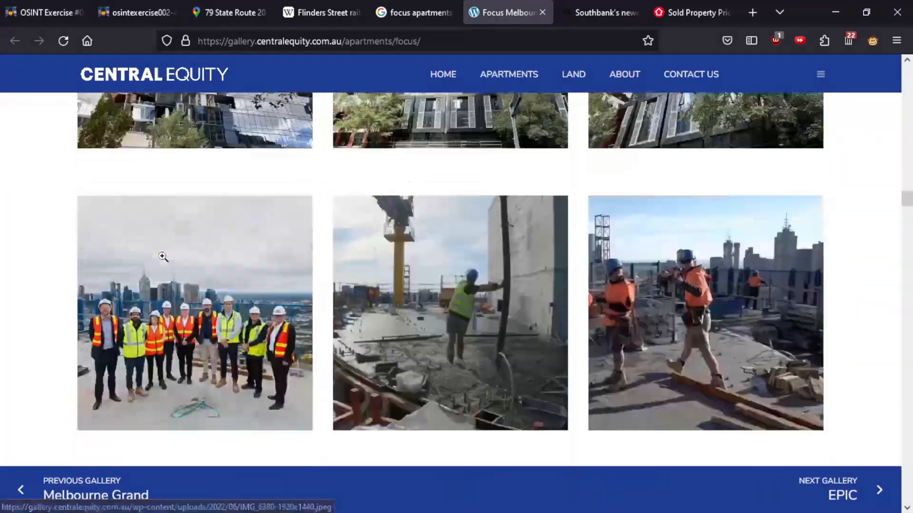
scroll(163, 257, down, 20)
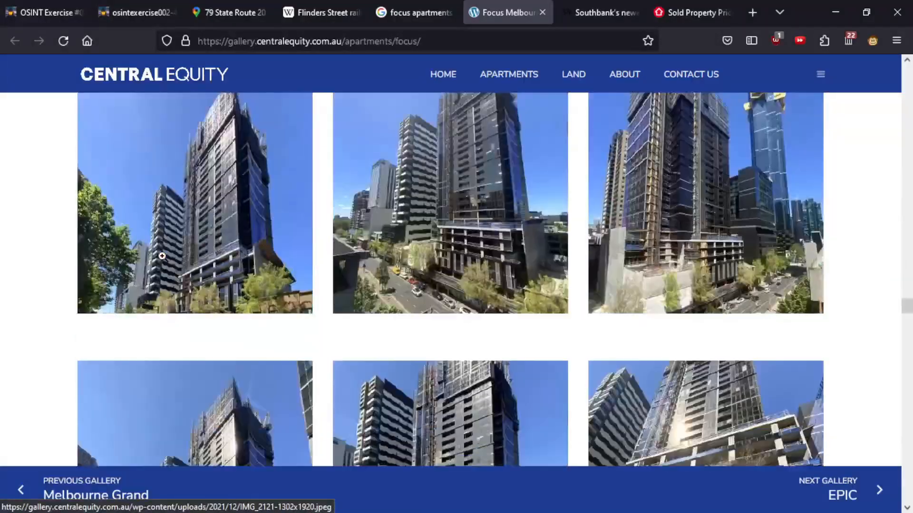
scroll(162, 266, down, 20)
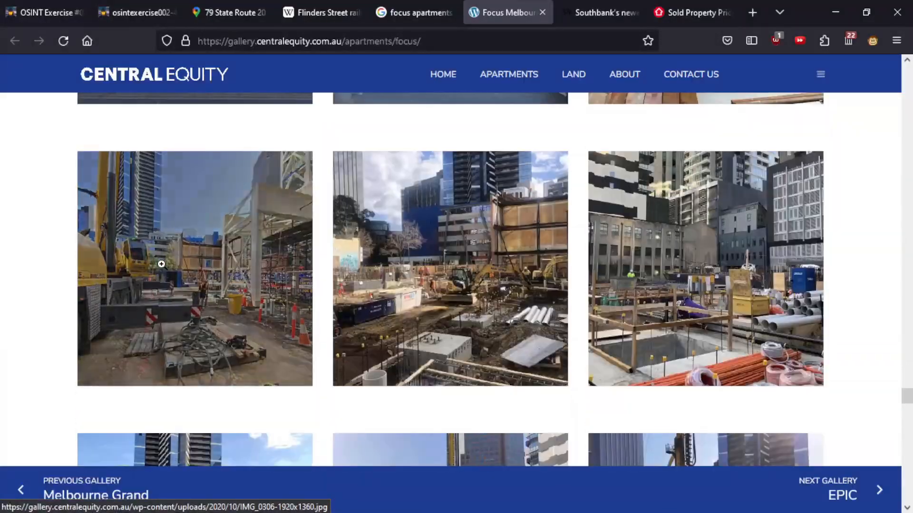
scroll(162, 274, down, 10)
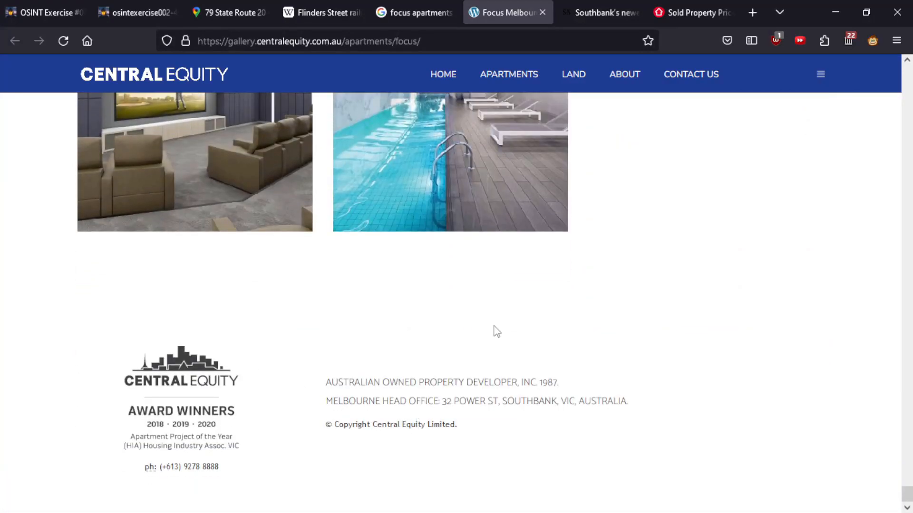
Search the Central Equity gallery page's text for "166" and close its tab
key(ctrl+f)
text(166)
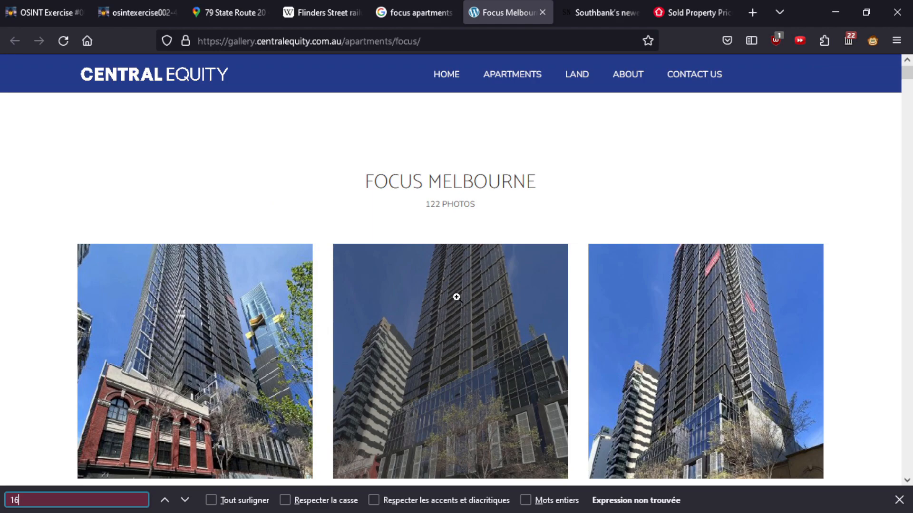
click(542, 13)
Read the Southbank Local News article on the Focus apartments through to the end, checking for building details and height
scroll(222, 249, down, 7)
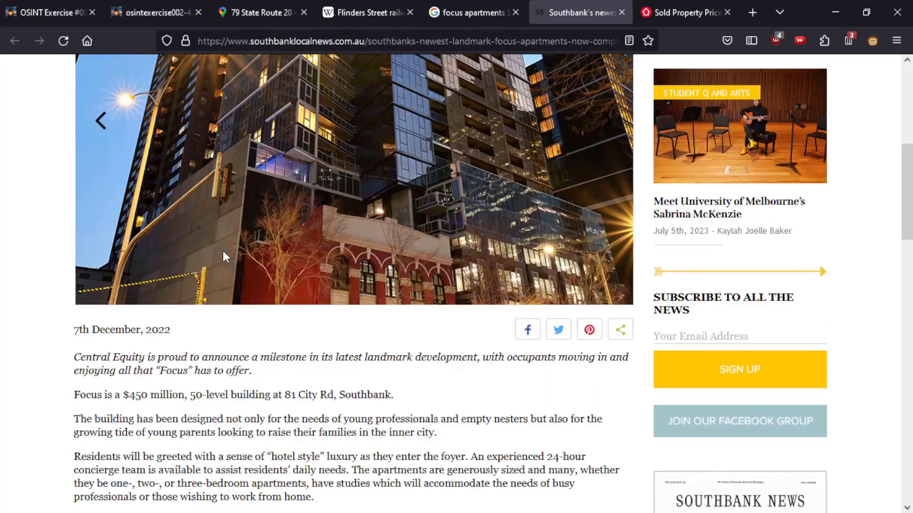
scroll(370, 345, down, 2)
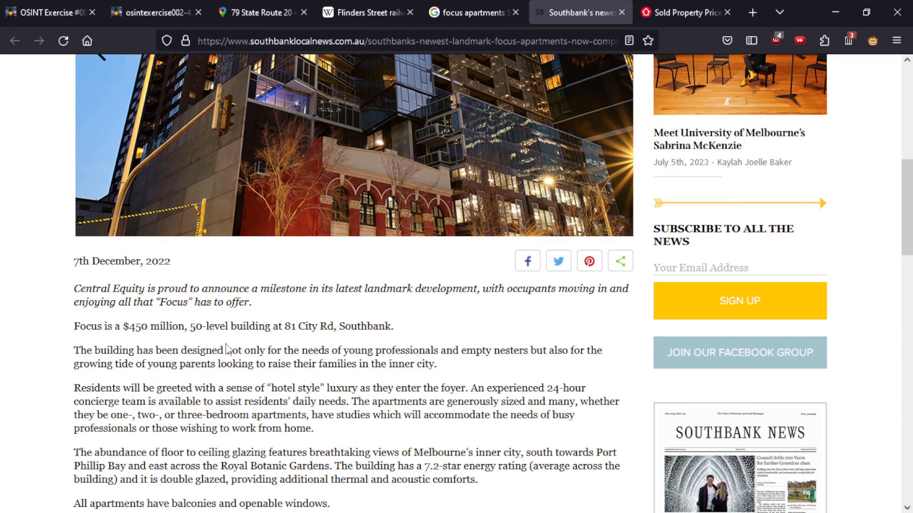
scroll(215, 353, down, 2)
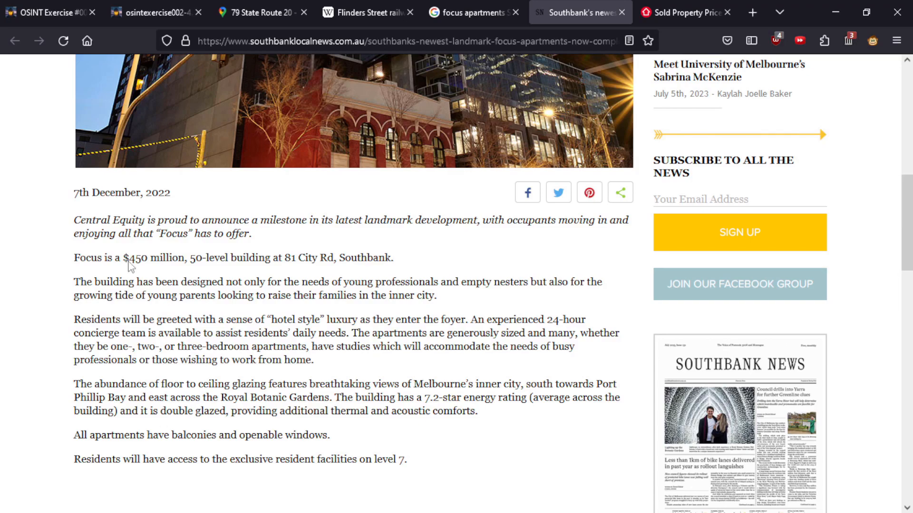
scroll(166, 260, down, 6)
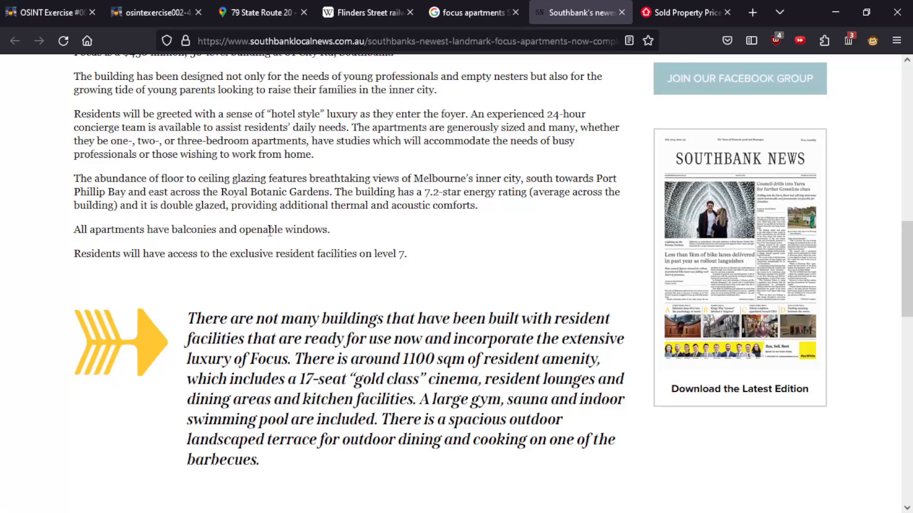
scroll(249, 222, up, 8)
scroll(252, 307, down, 18)
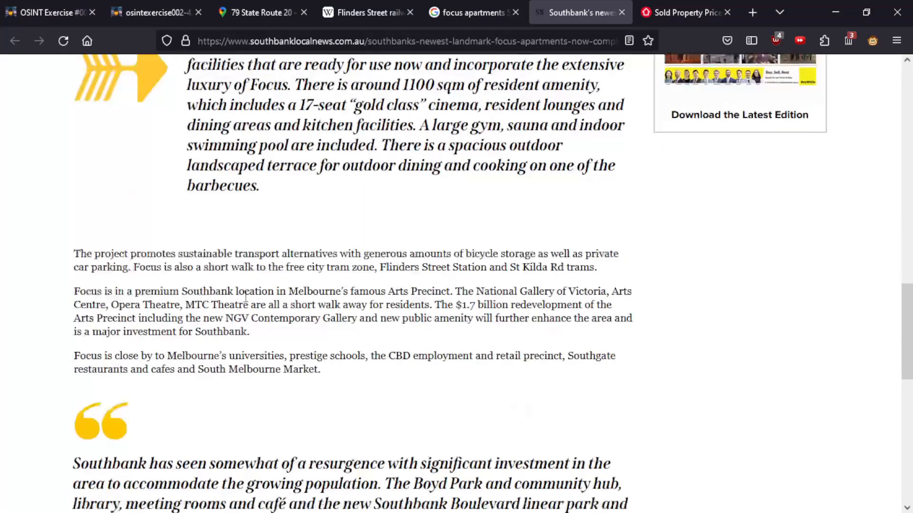
scroll(252, 308, down, 1)
scroll(186, 192, down, 6)
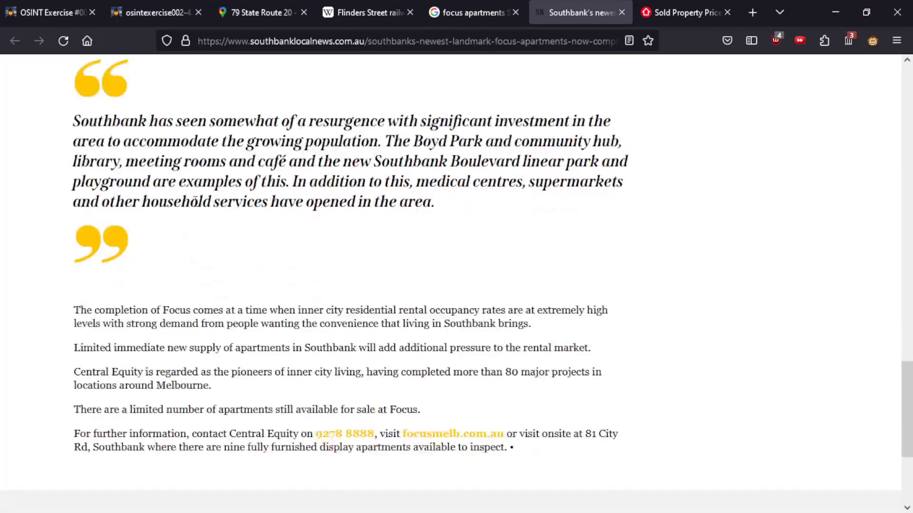
scroll(184, 281, down, 3)
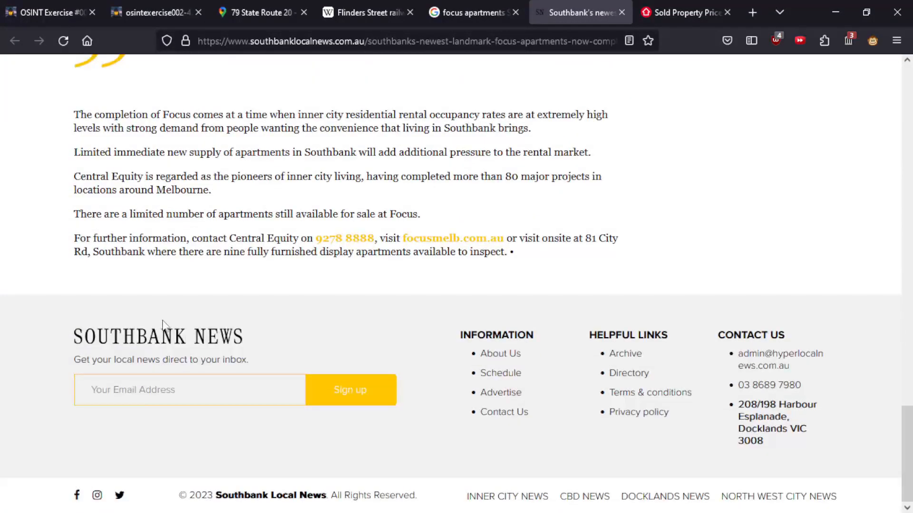
Search the Southbank Local News article's text for "1665" and close its tab
scroll(253, 395, up, 6)
key(ctrl+f)
text(1665)
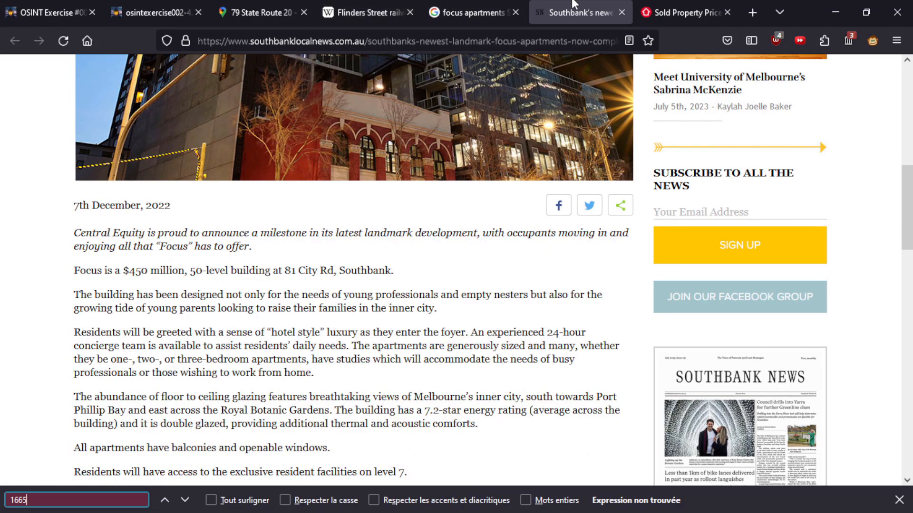
key(ctrl+w)
Skim the Realestate list of sold Southbank properties and close its tab
scroll(96, 259, down, 10)
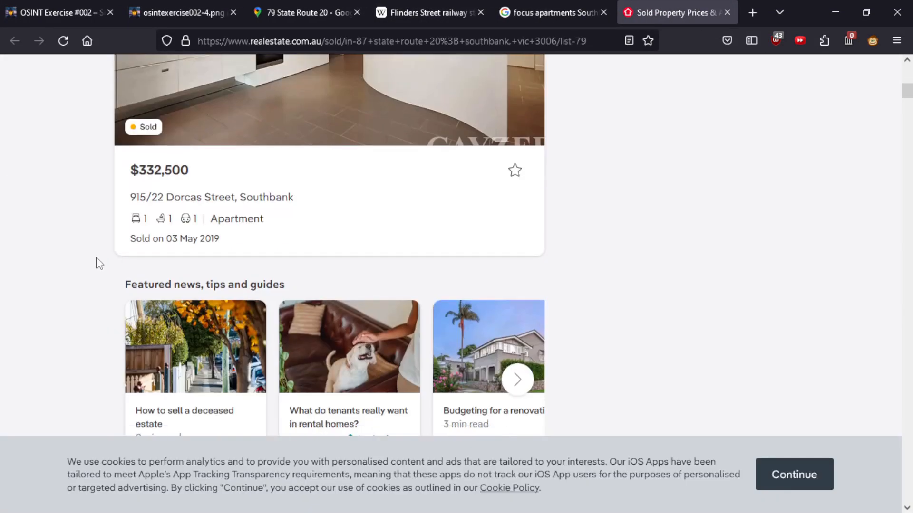
scroll(90, 248, down, 8)
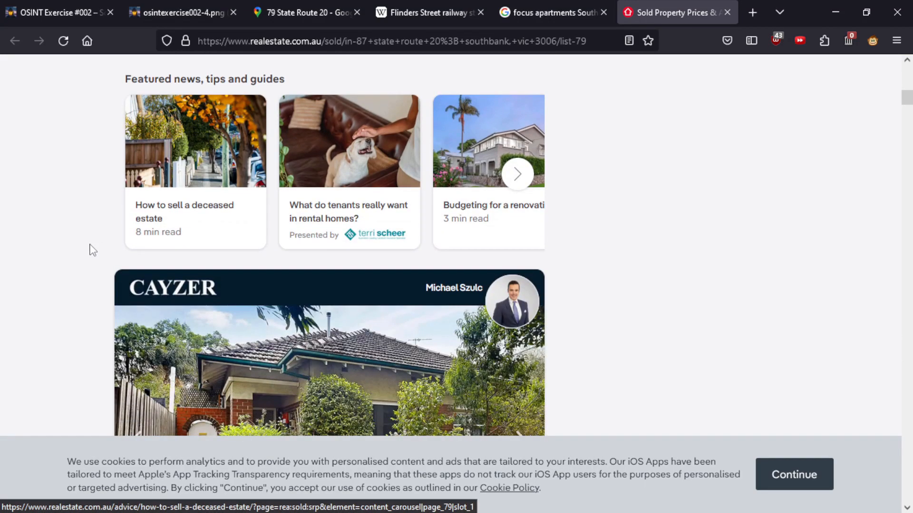
scroll(92, 250, down, 20)
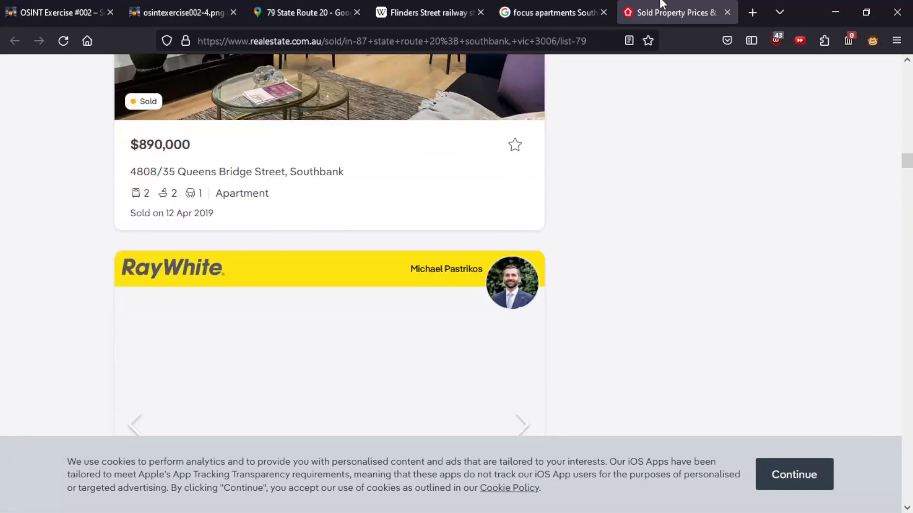
middle_click(663, 3)
Change the Google query to "focus apartments Southbank height" and run the search
scroll(207, 275, up, 10)
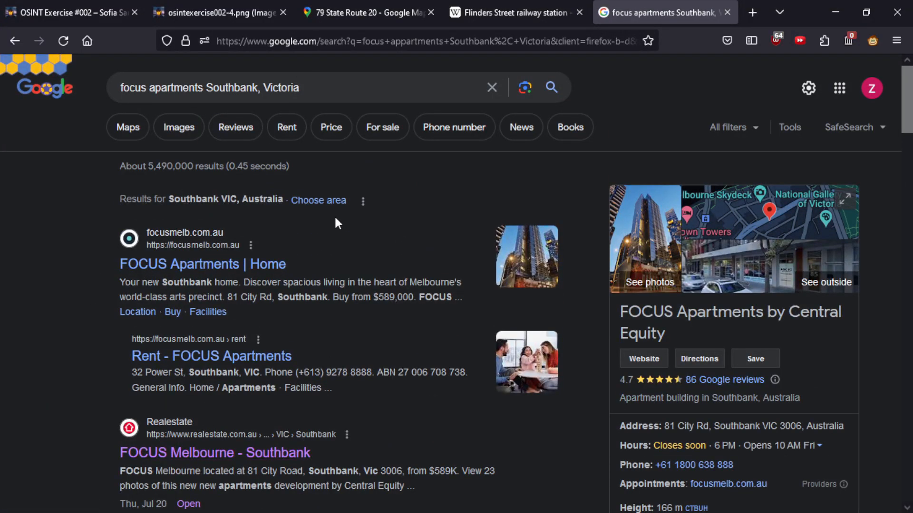
drag(258, 85, 333, 86)
text(heigh)
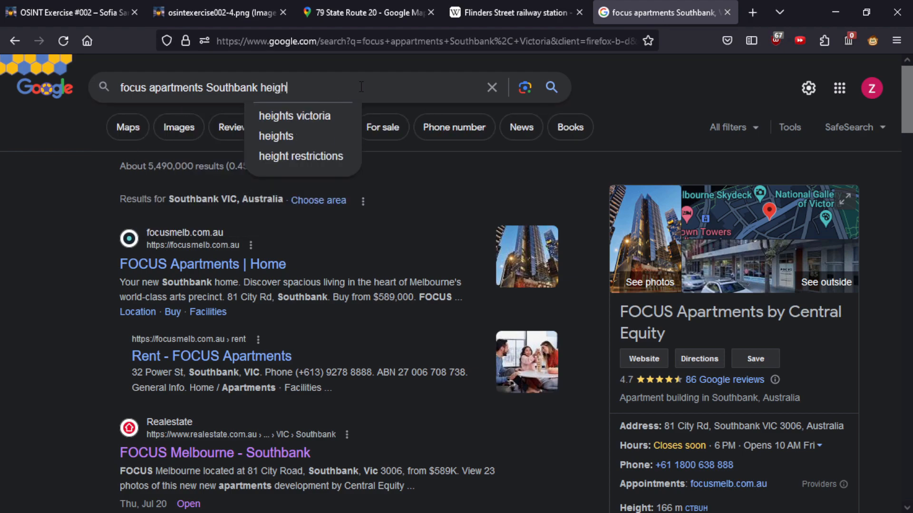
key(Return)
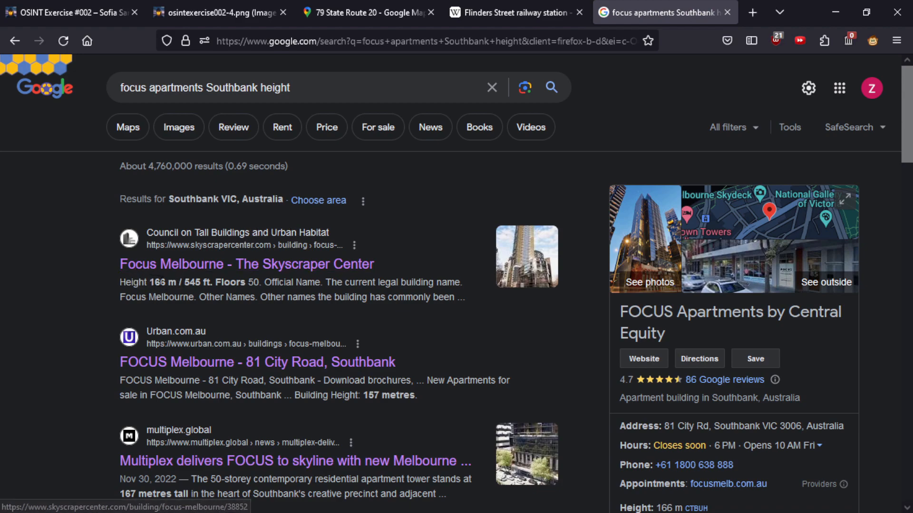
Compare the building heights given by the Skyscraper Center, Urban and Multiplex results with the one in Google's building summary
drag(162, 282, 150, 283)
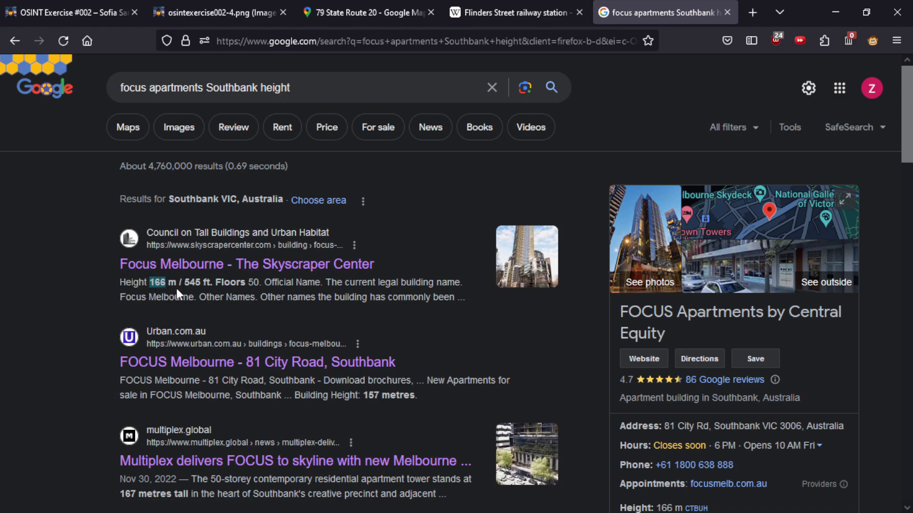
scroll(81, 304, down, 1)
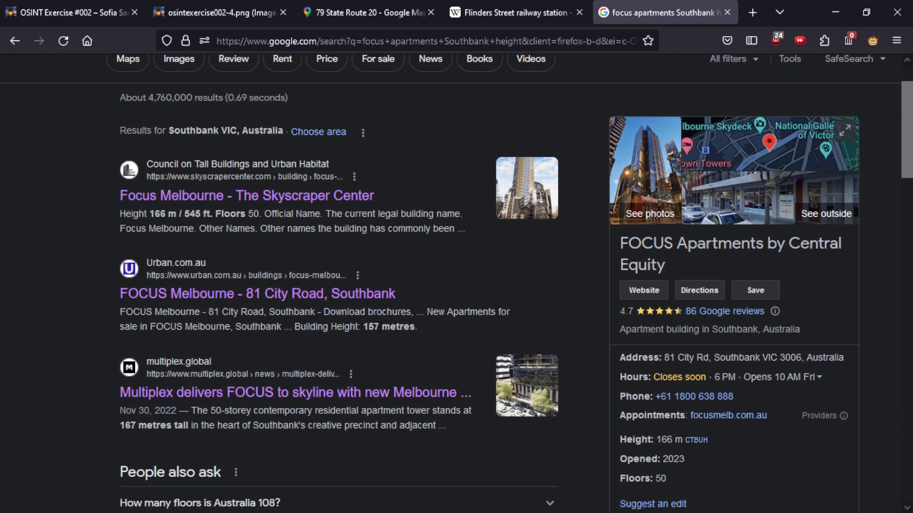
scroll(173, 380, down, 1)
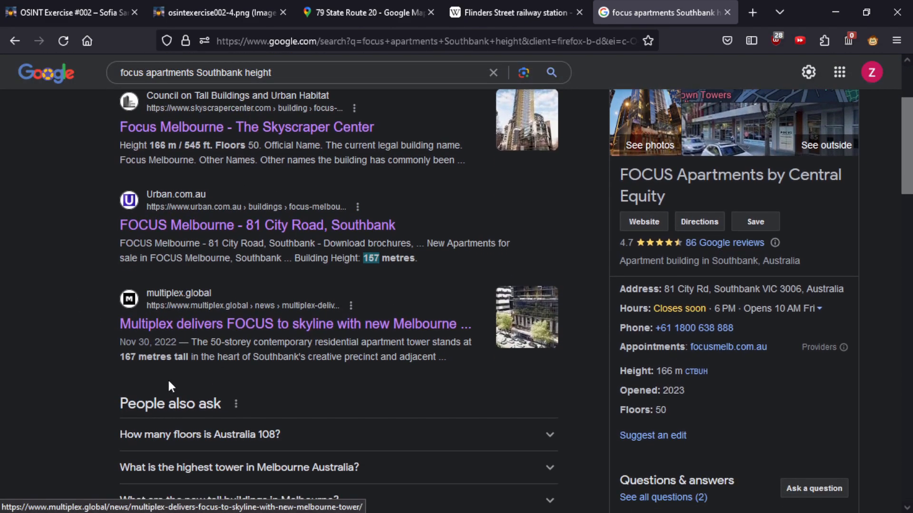
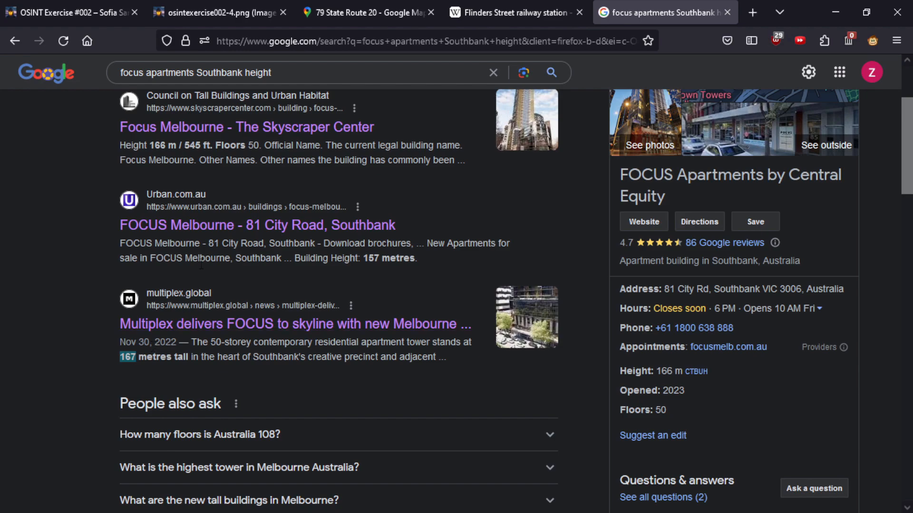
scroll(359, 339, up, 2)
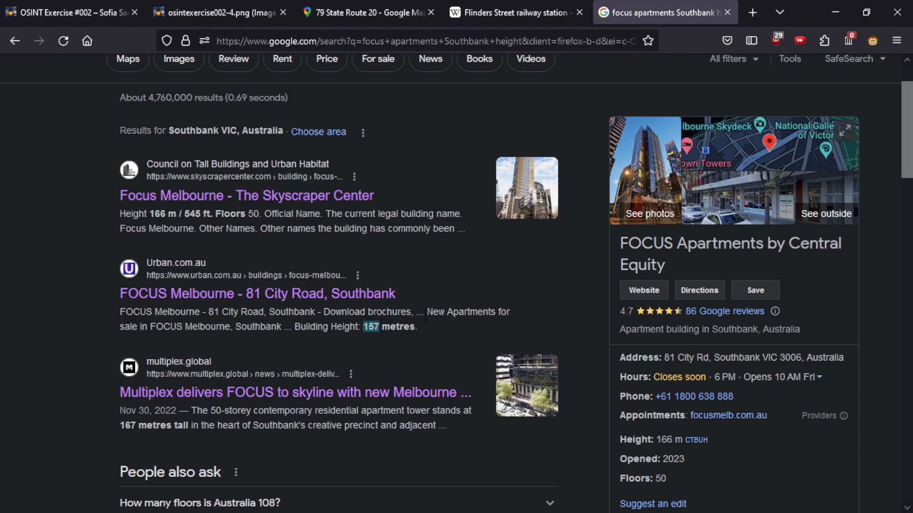
scroll(308, 310, up, 2)
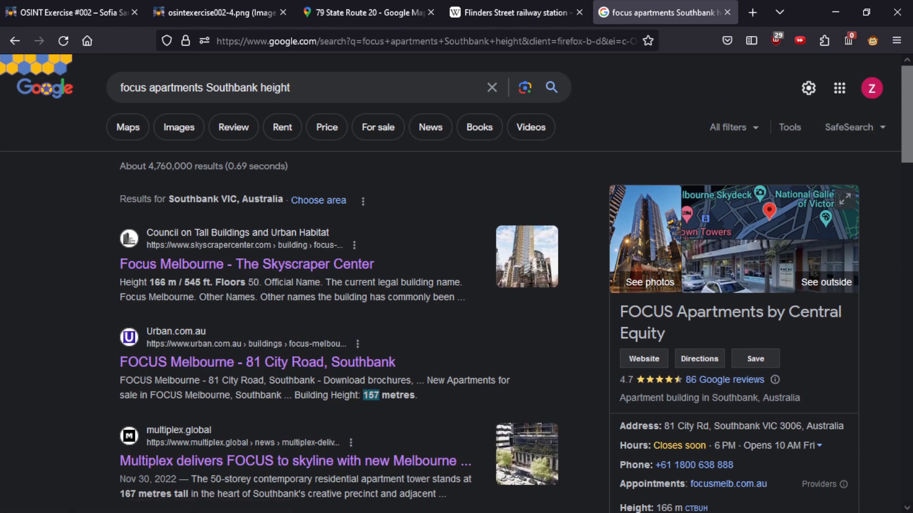
scroll(757, 387, down, 4)
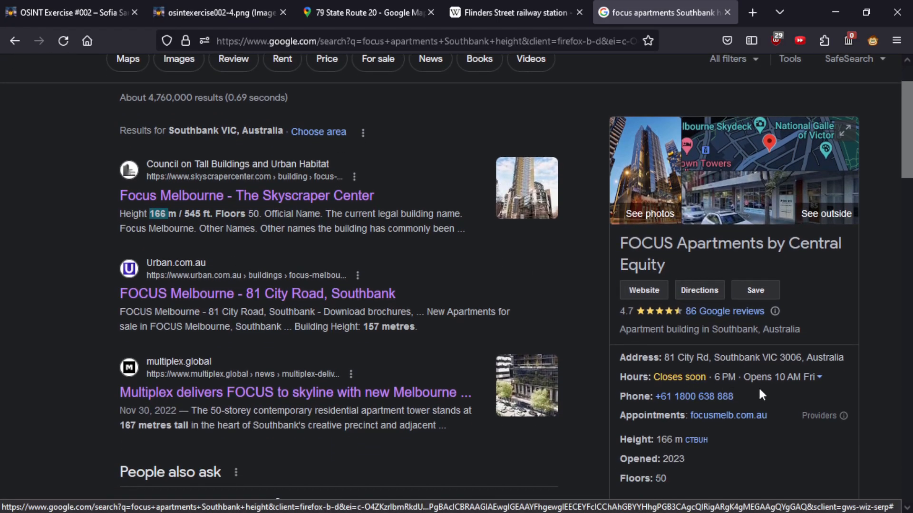
Check the SkyscraperCity and other remaining results for height figures, and open Wikipedia's "List of tallest buildings in Melbourne"
scroll(203, 344, down, 10)
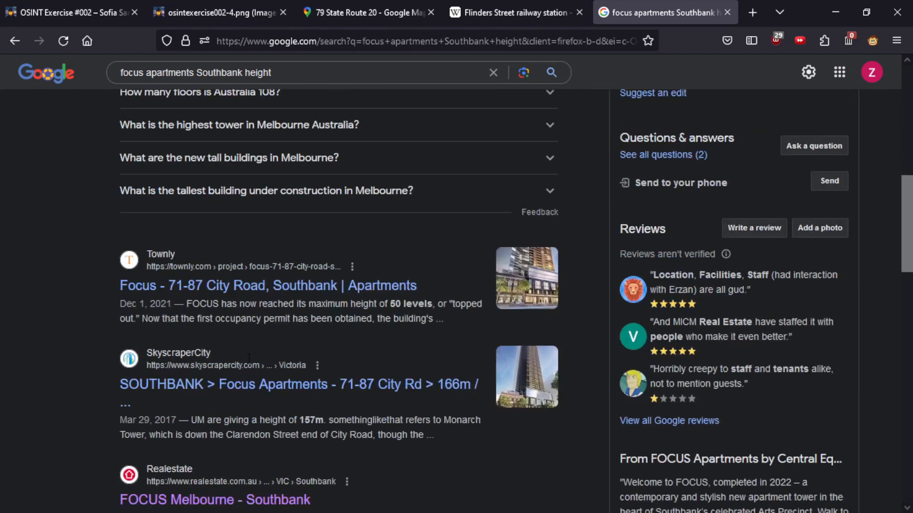
scroll(241, 314, down, 2)
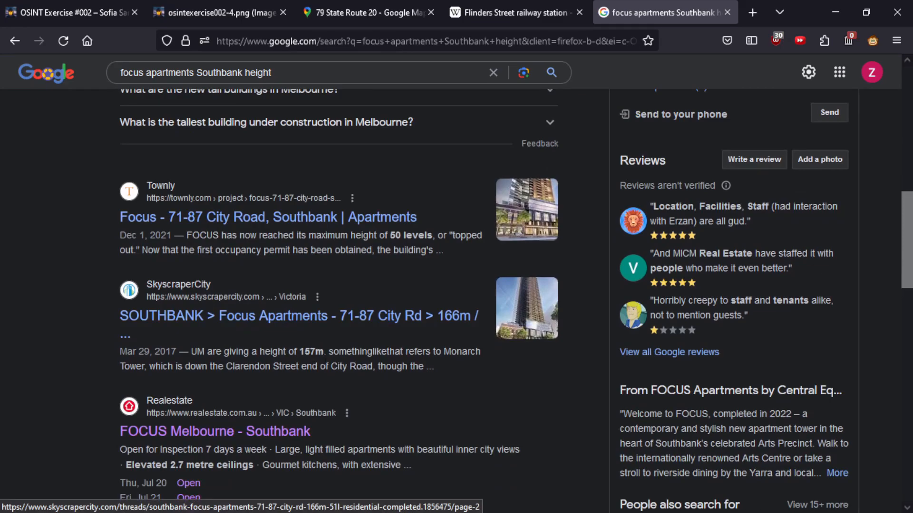
scroll(216, 342, down, 4)
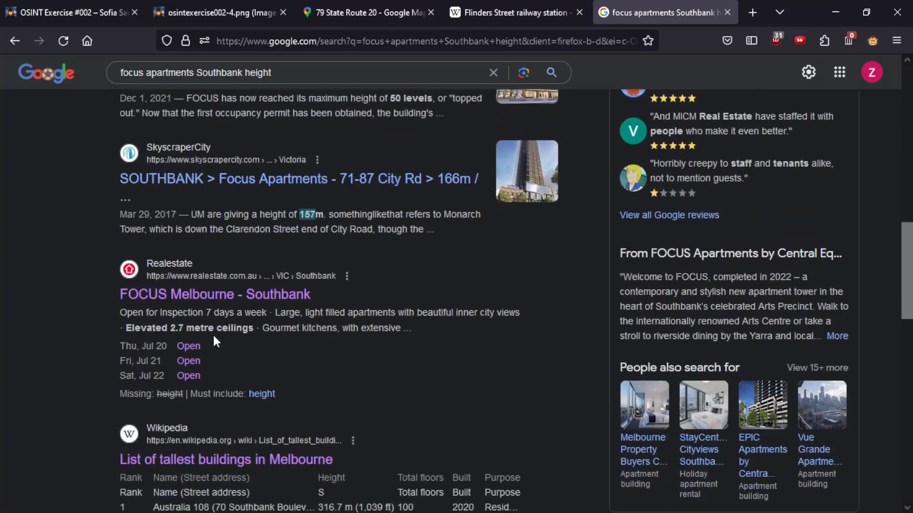
scroll(208, 322, down, 6)
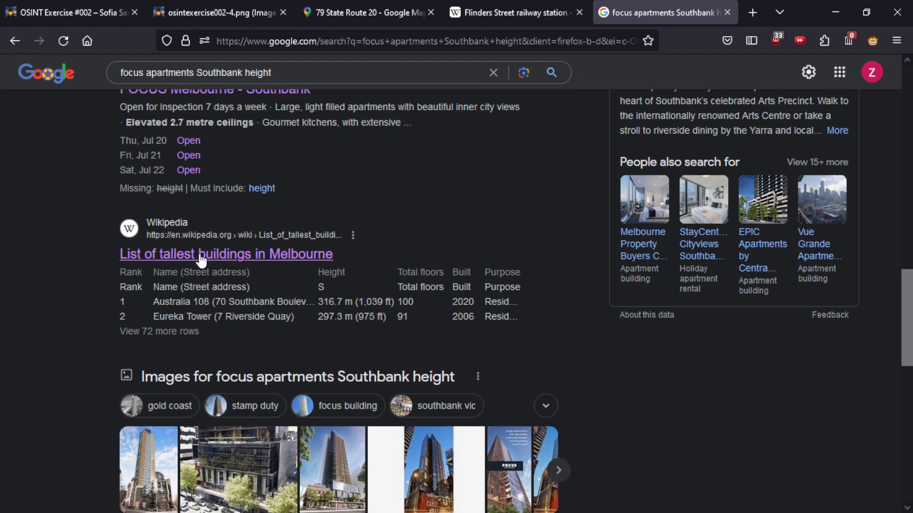
click(179, 258)
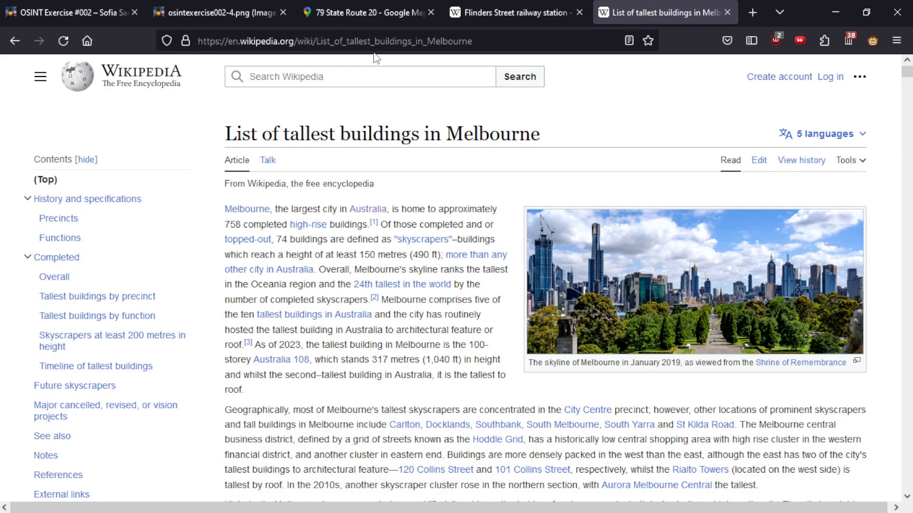
Find Focus Melbourne's row in the Wikipedia table of completed buildings to check its listed height
scroll(744, 272, down, 20)
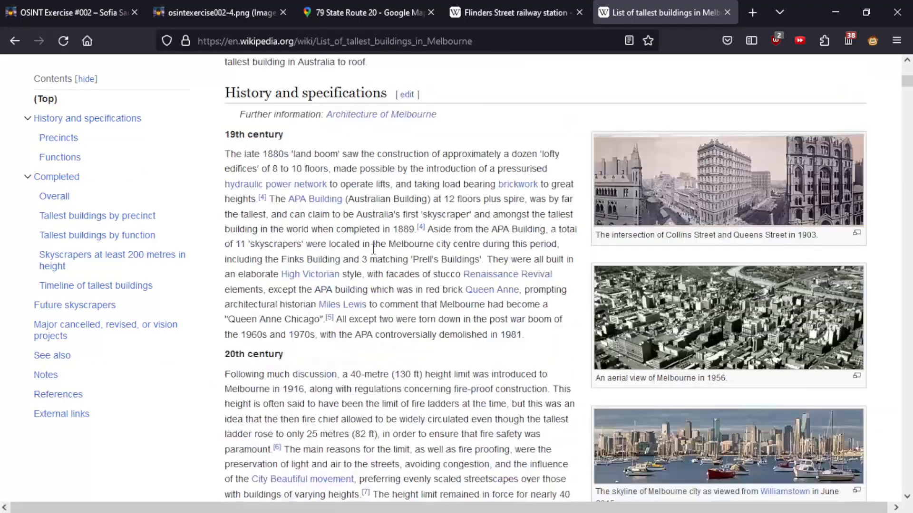
scroll(373, 249, down, 20)
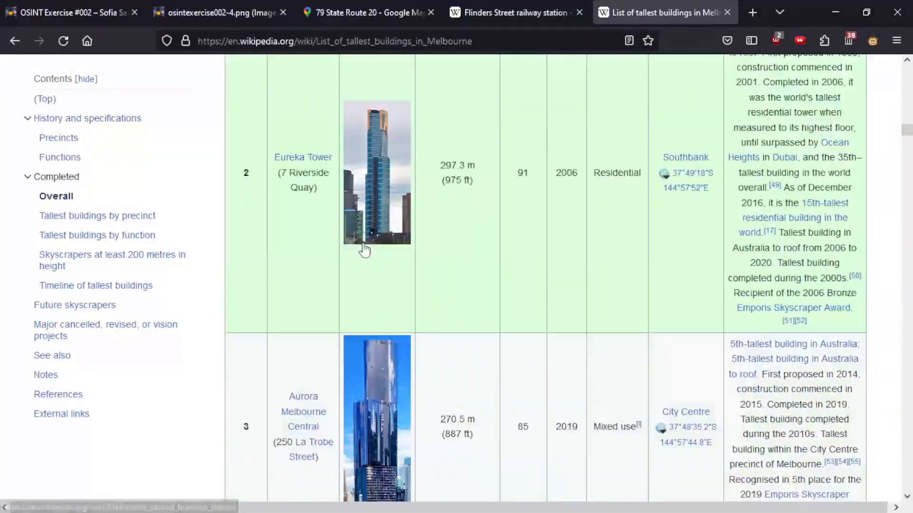
scroll(365, 239, down, 20)
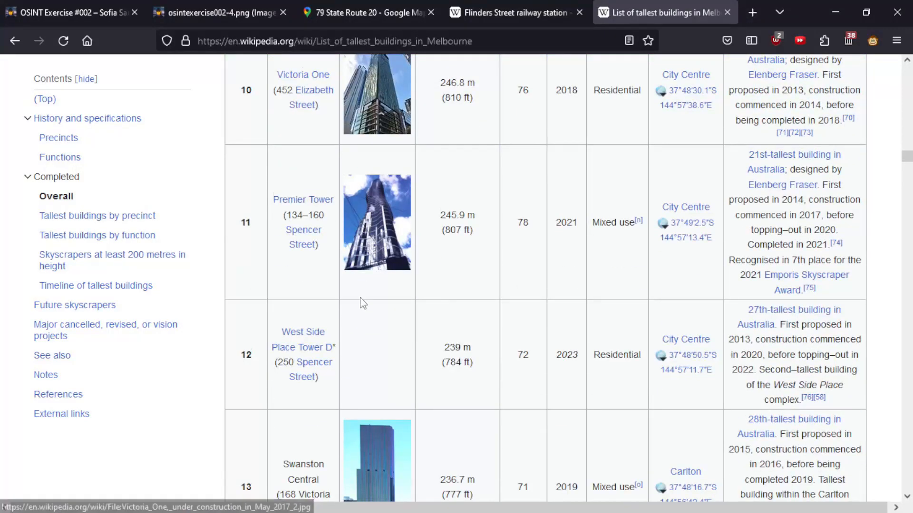
double_click(457, 204)
drag(907, 190, 906, 279)
scroll(452, 241, up, 3)
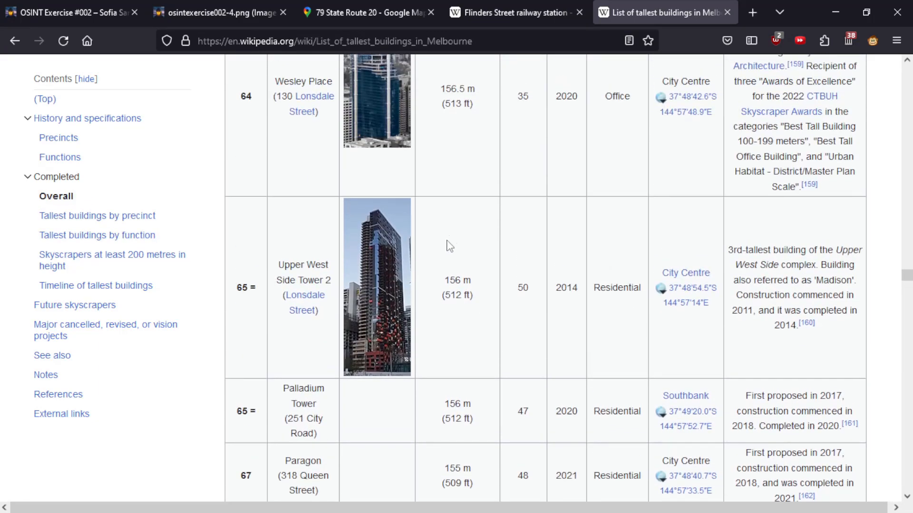
scroll(366, 318, up, 3)
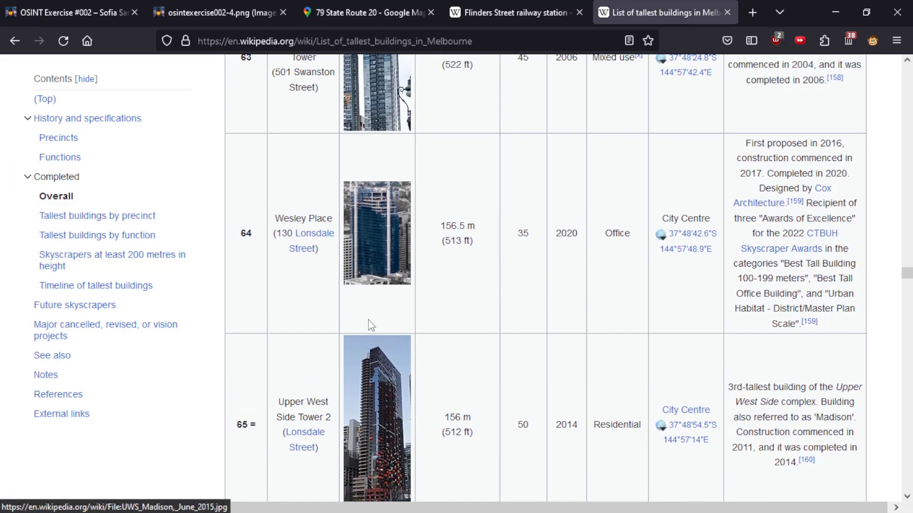
scroll(373, 248, up, 12)
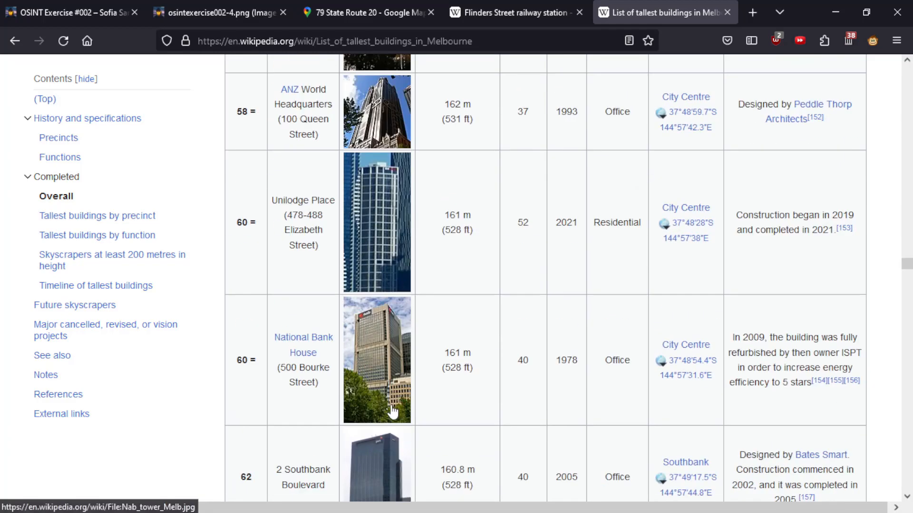
scroll(471, 420, up, 12)
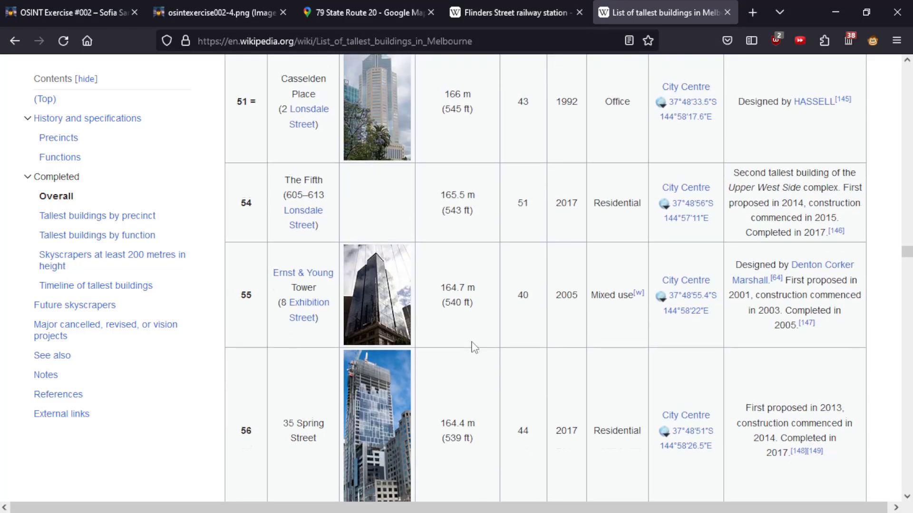
scroll(446, 335, up, 2)
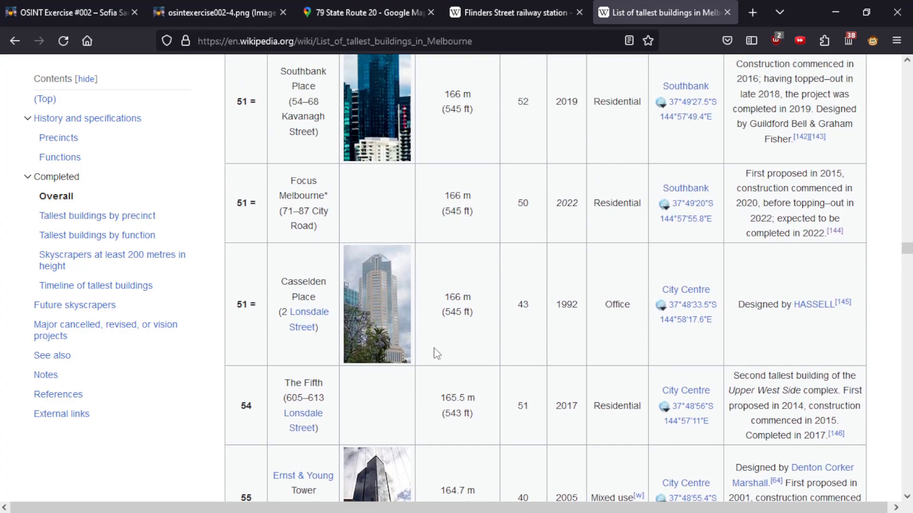
Check the building name and listed height in the Focus Melbourne row of the Wikipedia table
scroll(436, 354, up, 2)
scroll(384, 309, up, 2)
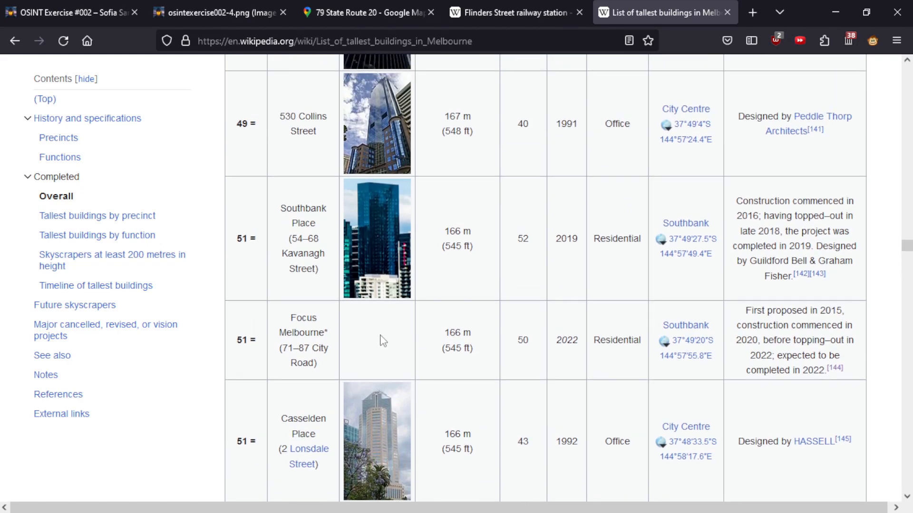
scroll(382, 345, up, 2)
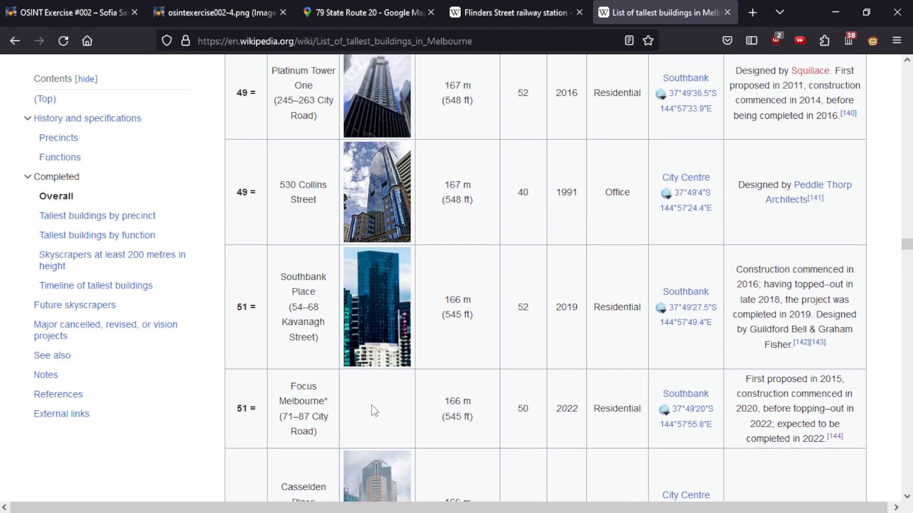
drag(285, 389, 309, 385)
double_click(298, 400)
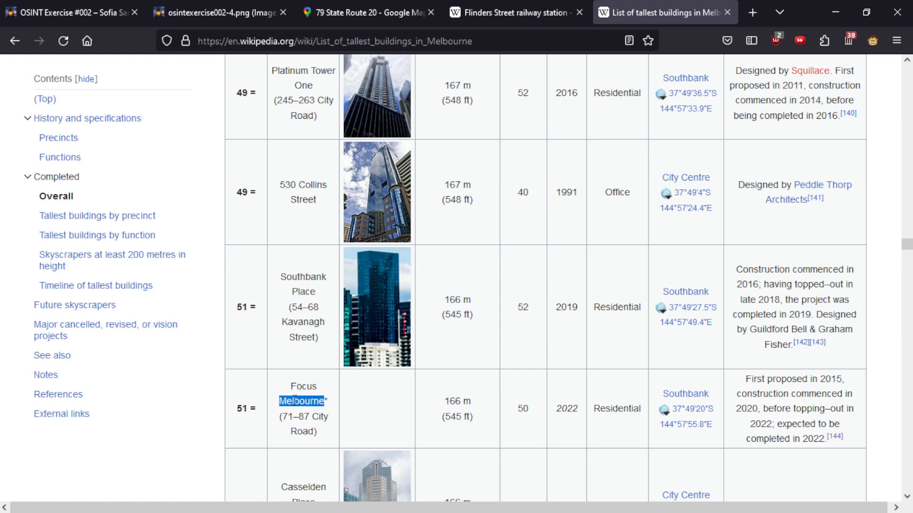
double_click(460, 401)
click(465, 380)
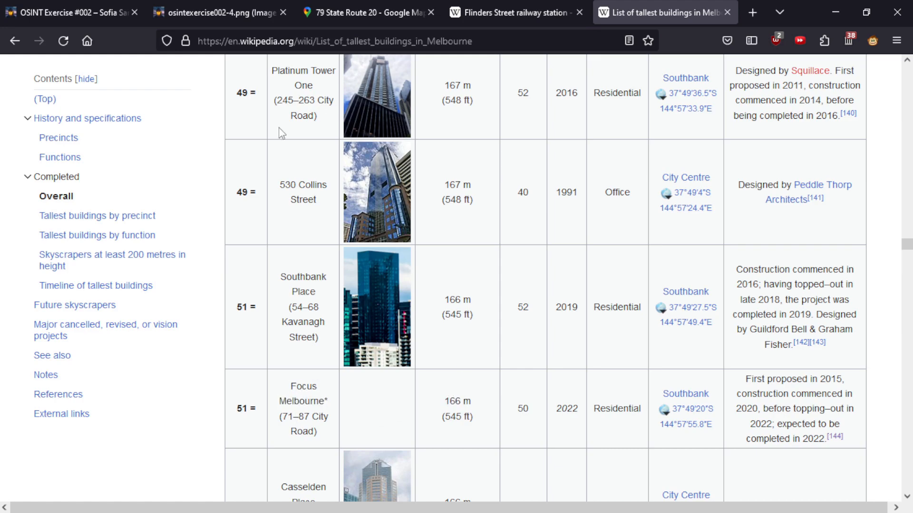
Review the exercise questions and the FOCUS entrance in Street View, and compare them with the Focus Melbourne entry on Wikipedia
click(214, 12)
click(71, 13)
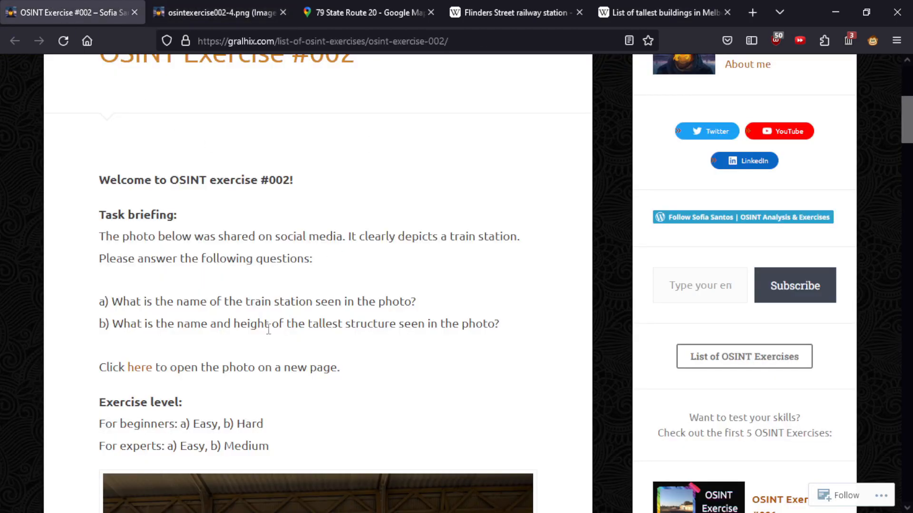
click(223, 7)
click(375, 7)
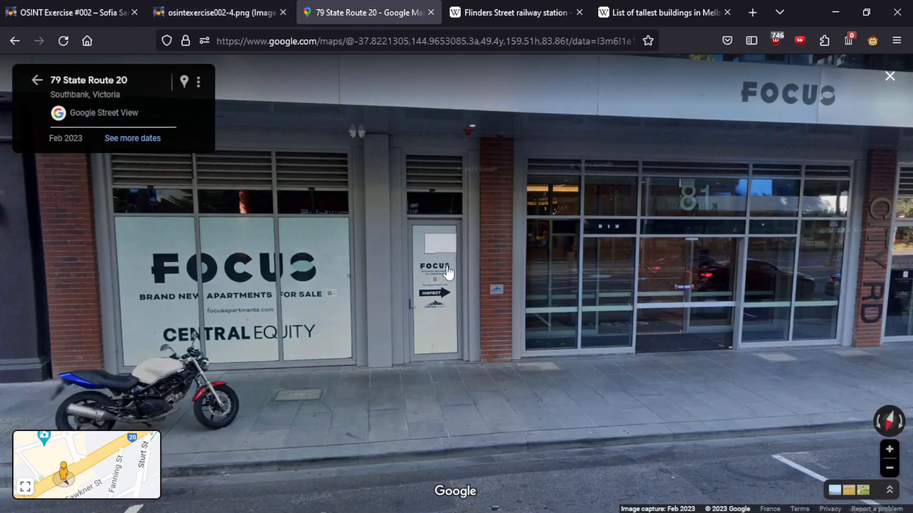
click(668, 5)
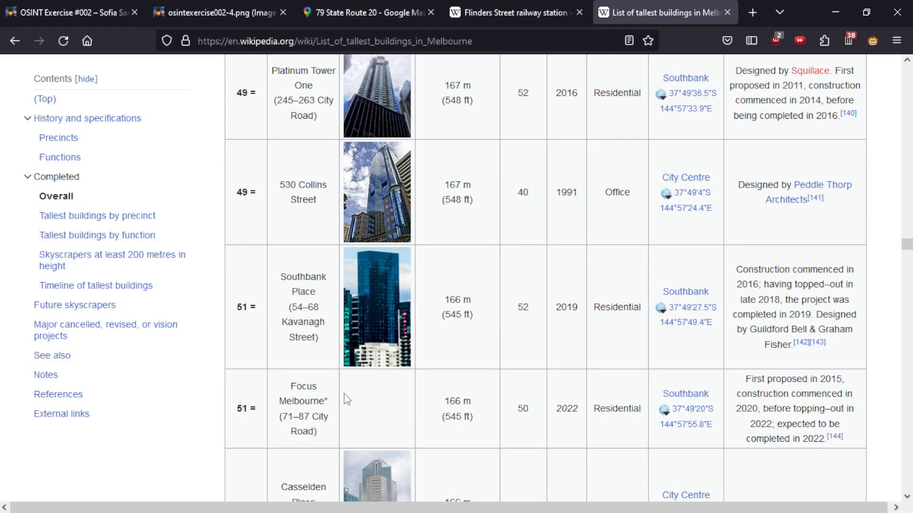
drag(287, 388, 319, 400)
click(320, 402)
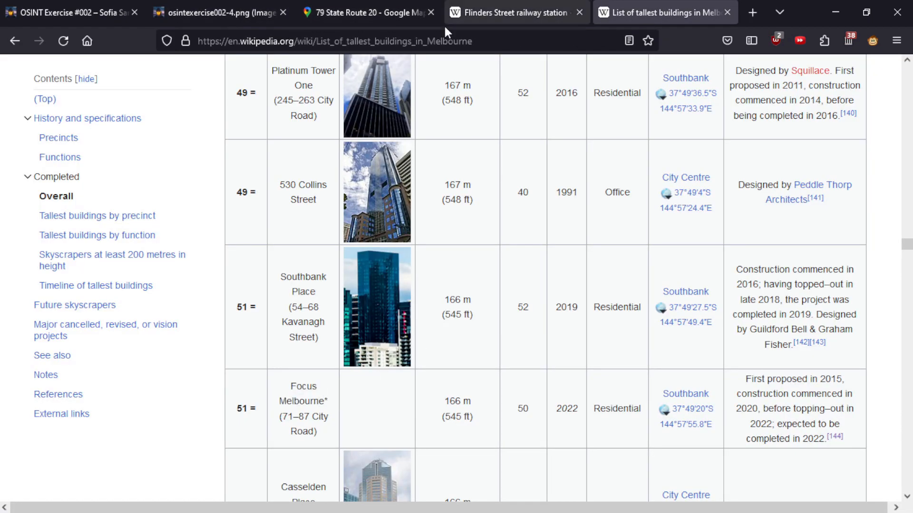
Return to the "focus apartments Southbank height" search results and check the building name in Google's summary
click(15, 42)
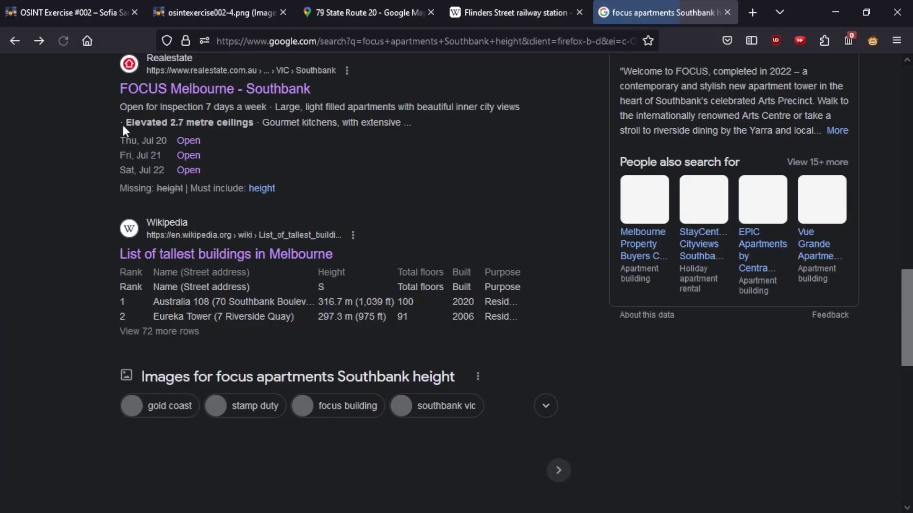
scroll(361, 328, up, 15)
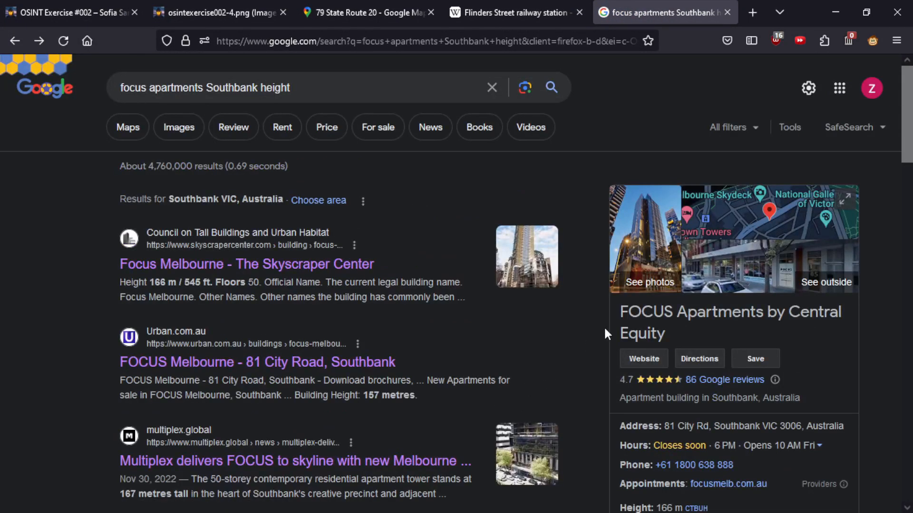
drag(629, 312, 763, 313)
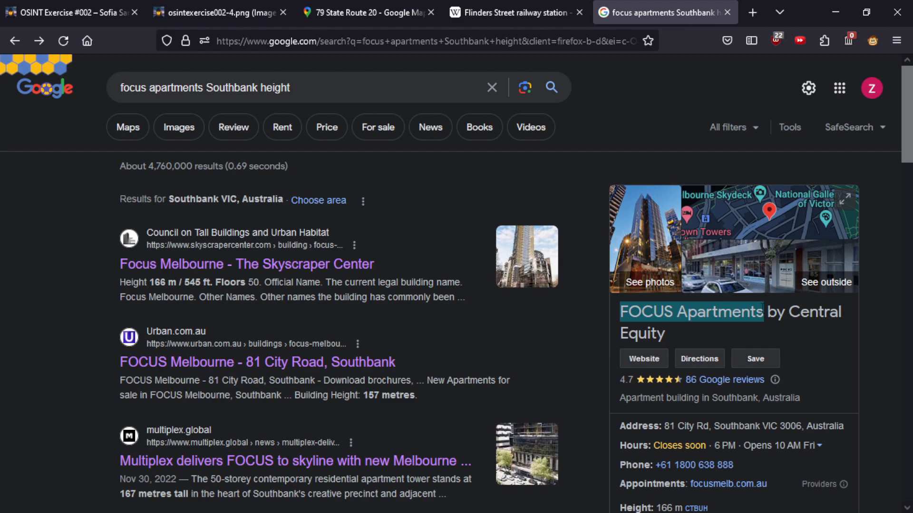
click(786, 324)
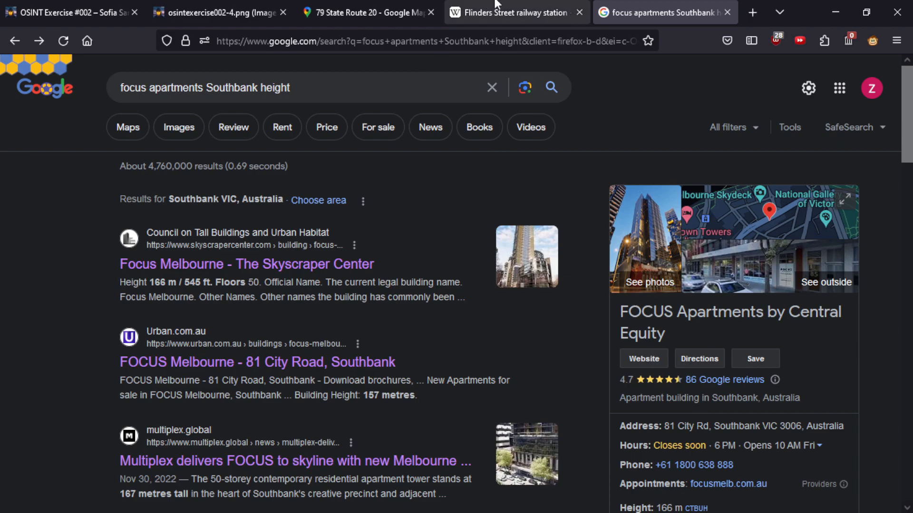
Reread the exercise brief, and examine the track layout diagram in Wikipedia's Flinders Street railway station article
click(19, 22)
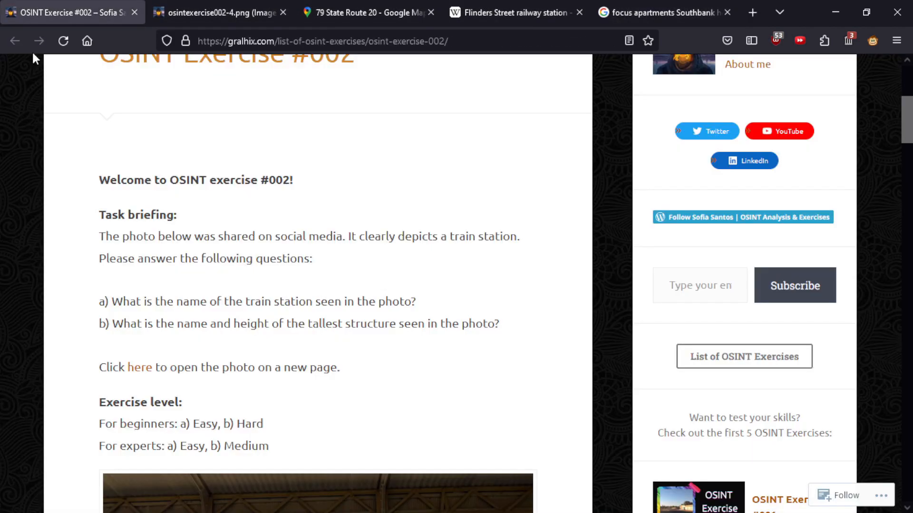
scroll(352, 263, down, 3)
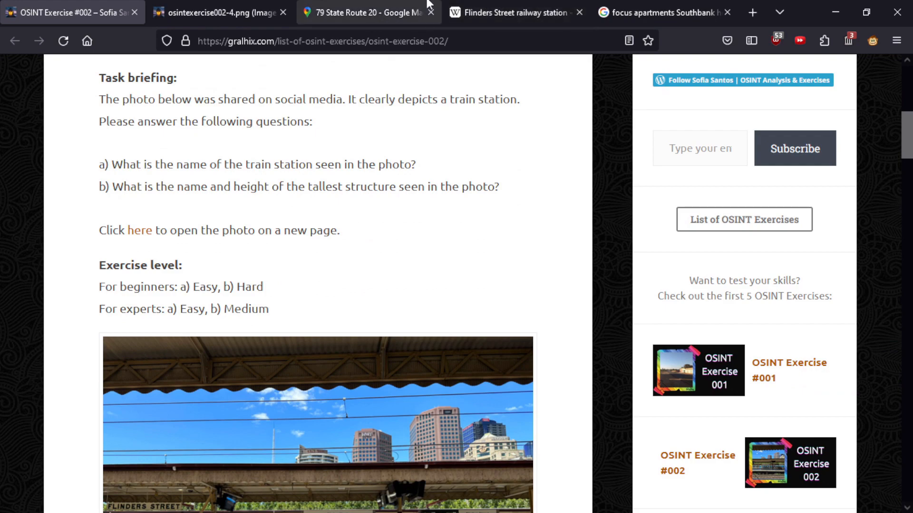
click(510, 4)
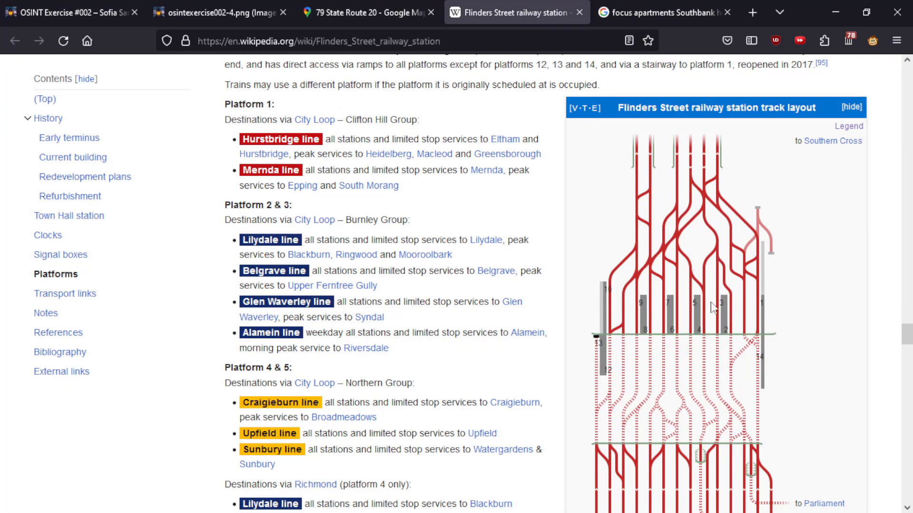
scroll(659, 299, down, 2)
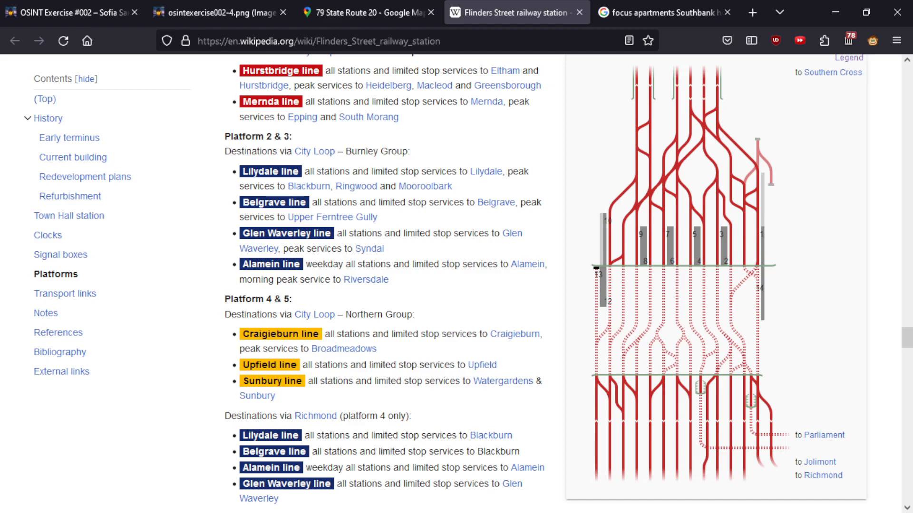
scroll(642, 214, up, 2)
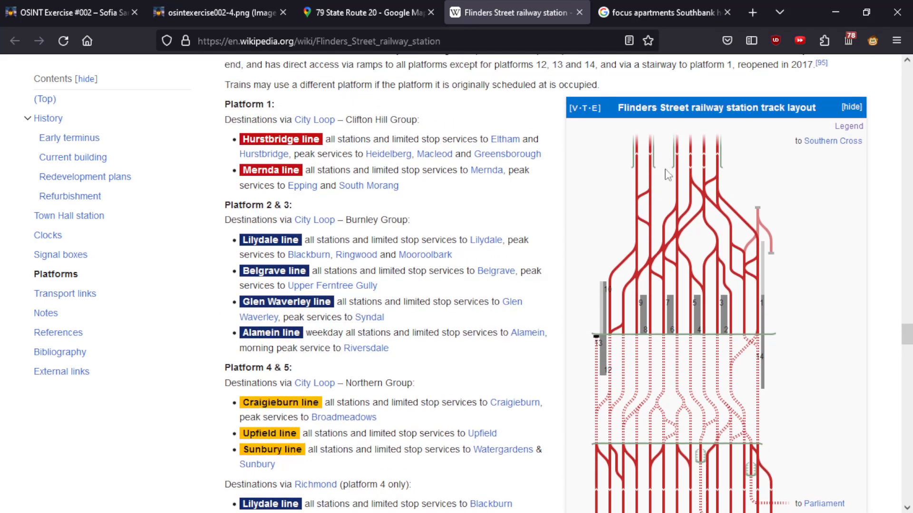
scroll(635, 221, down, 2)
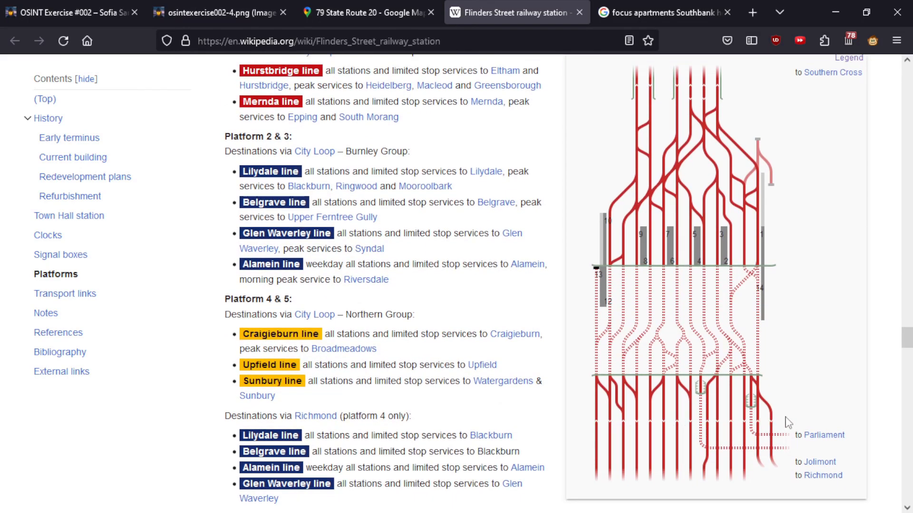
scroll(689, 284, up, 4)
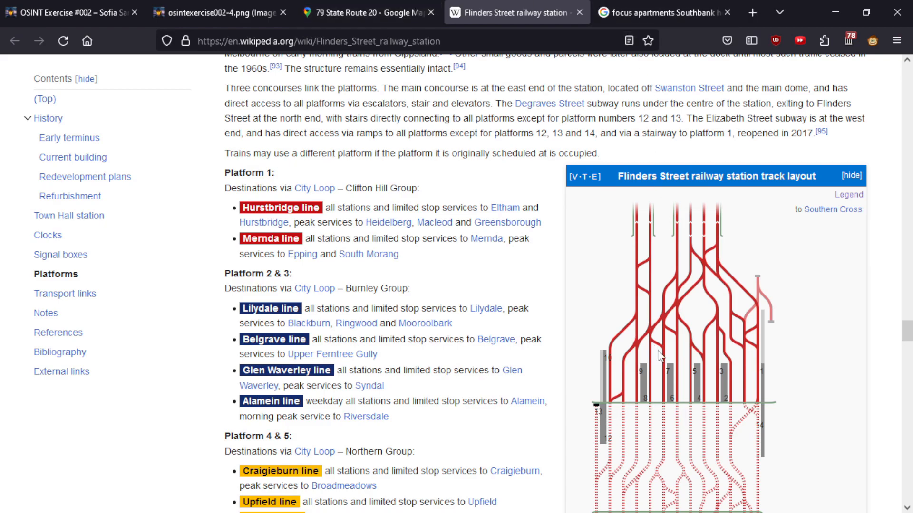
scroll(659, 355, down, 3)
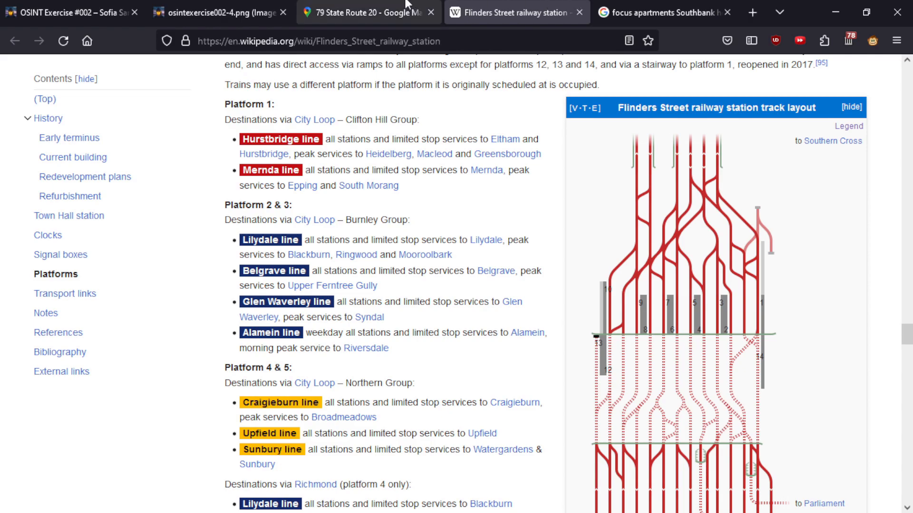
Replace the Street View page with a Google search for "flinders street station"
click(371, 12)
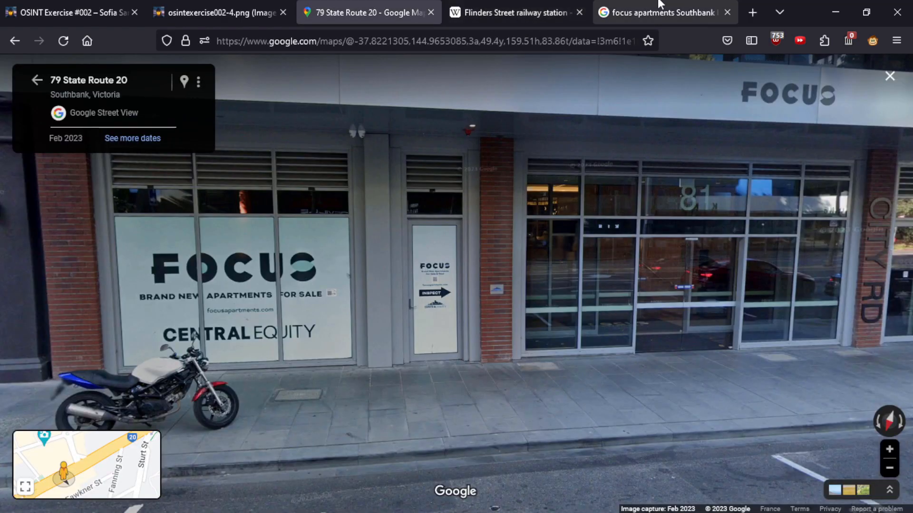
click(395, 42)
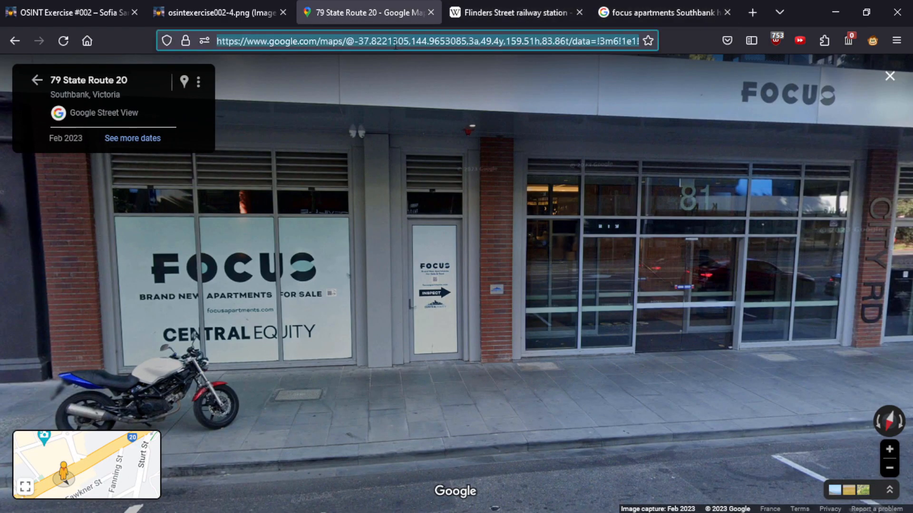
text(flinders)
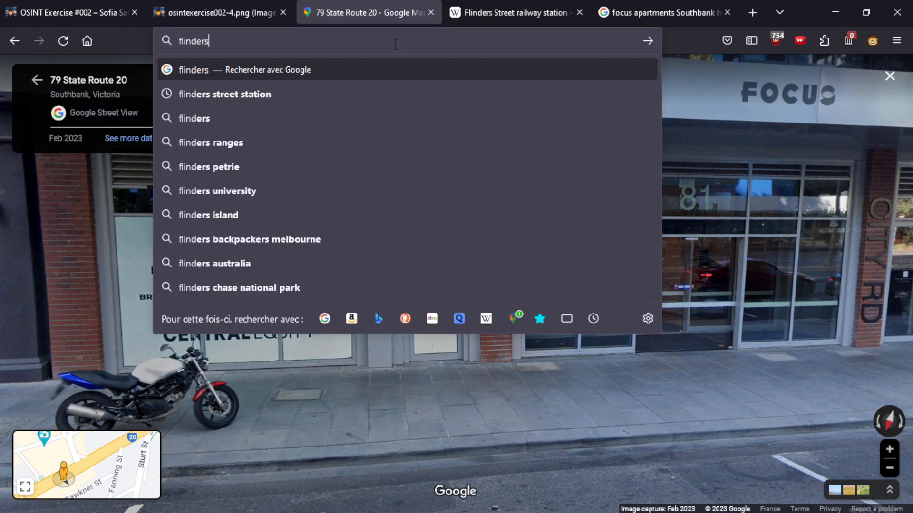
key(Down)
key(Return)
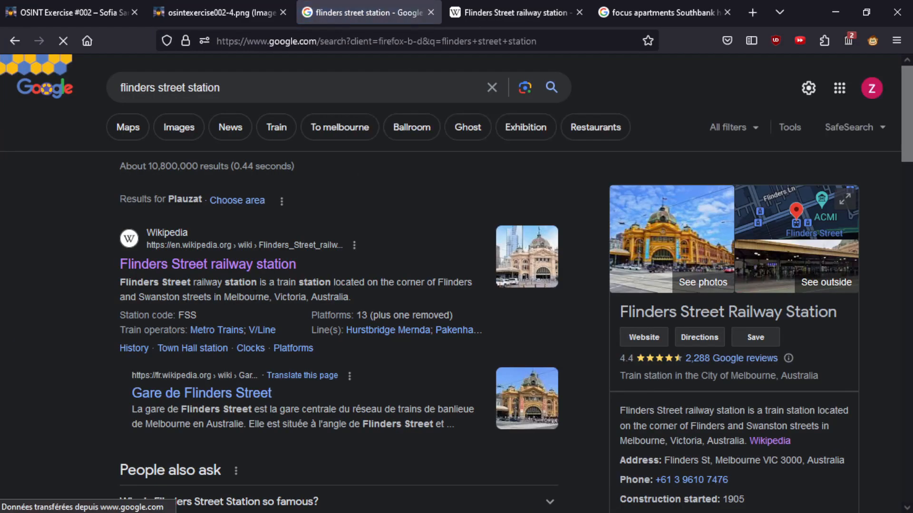
Open Public Transport Victoria's Flinders Street Station page from the search results
scroll(254, 327, down, 5)
scroll(164, 395, down, 1)
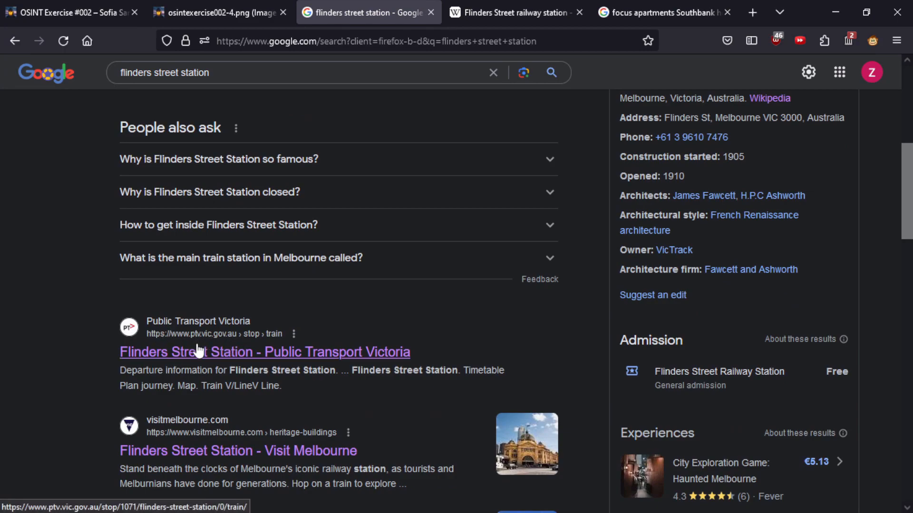
click(205, 351)
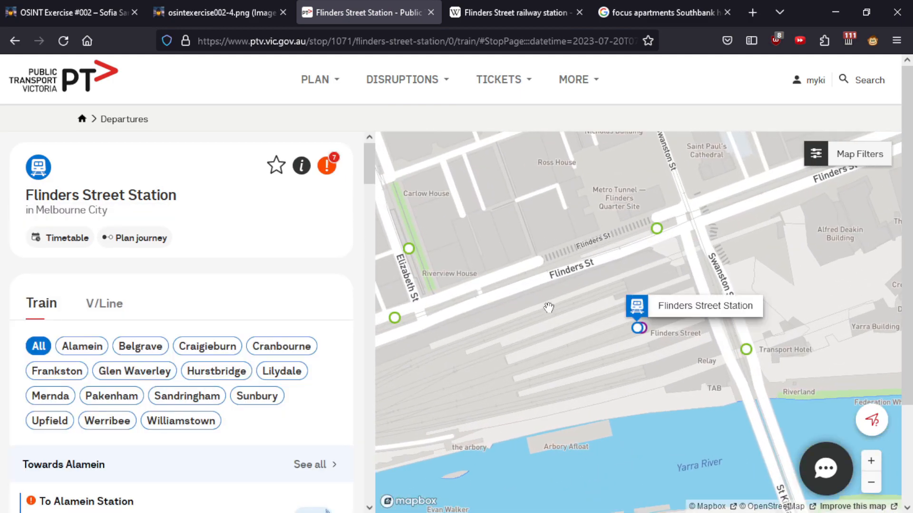
Trace the railway tracks on the Public Transport Victoria map from Flinders Street Station west past Queens Bridge Street to William Street
drag(532, 350, 550, 285)
drag(466, 316, 715, 251)
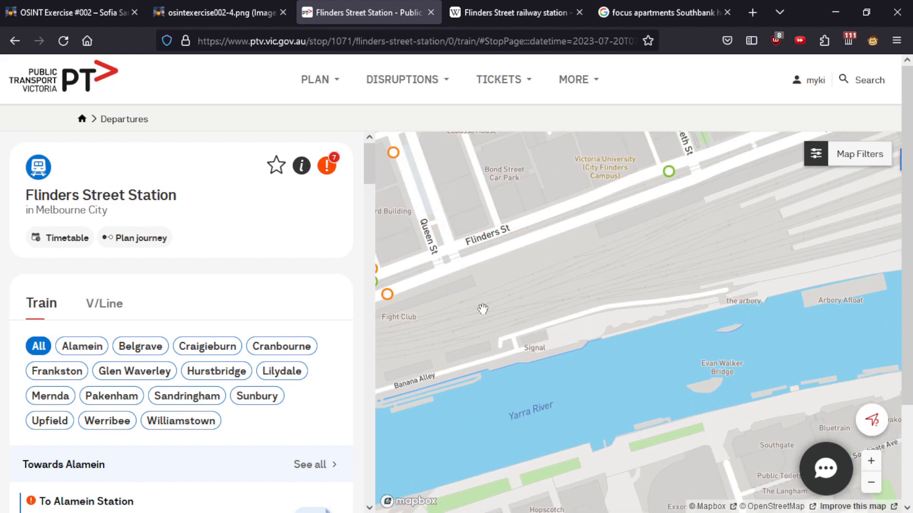
scroll(483, 309, up, 3)
drag(484, 360, 585, 345)
drag(434, 384, 574, 387)
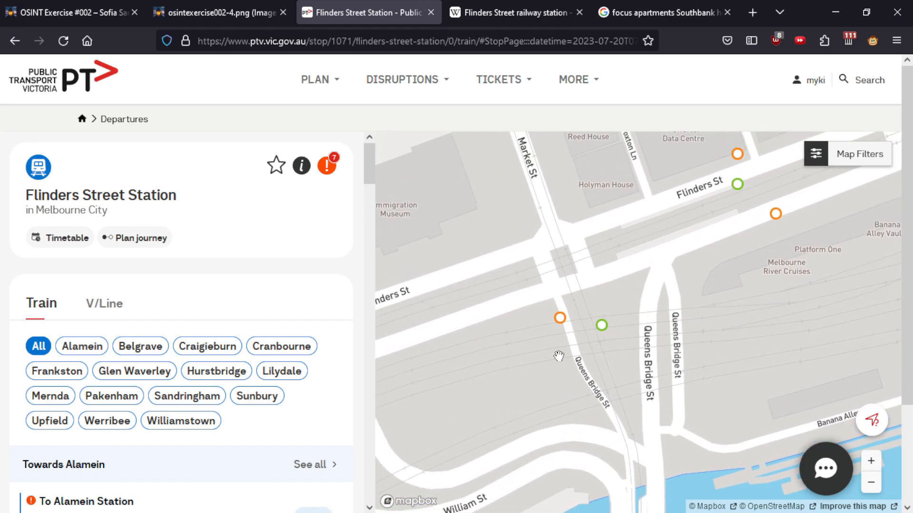
drag(485, 357, 704, 285)
drag(652, 377, 569, 389)
drag(684, 339, 373, 384)
drag(468, 336, 791, 287)
drag(728, 297, 721, 290)
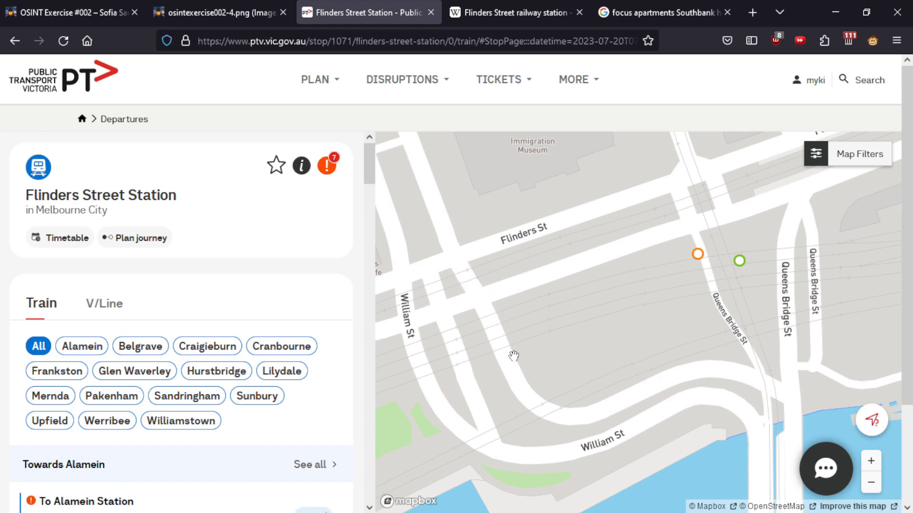
Compare Wikipedia's Flinders Street track layout diagram with the tracks around Queens Bridge Street and William Street on the Public Transport Victoria map
click(521, 5)
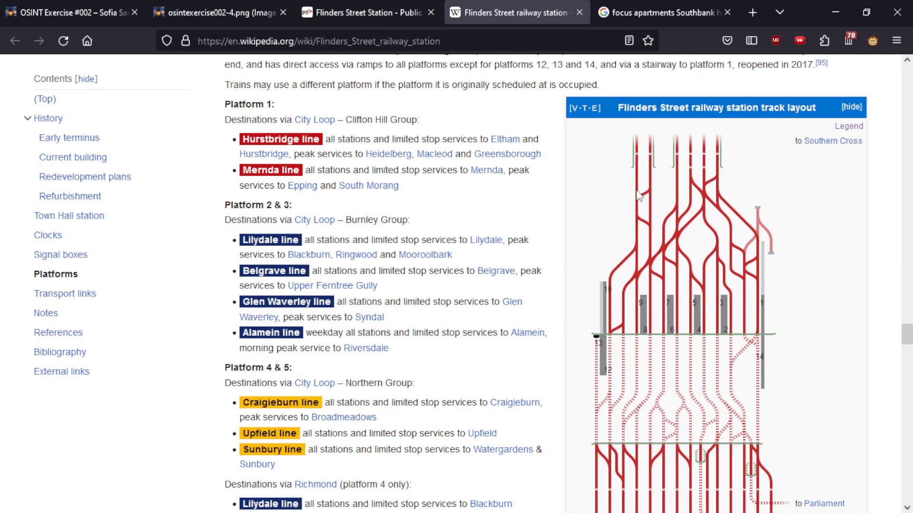
click(361, 7)
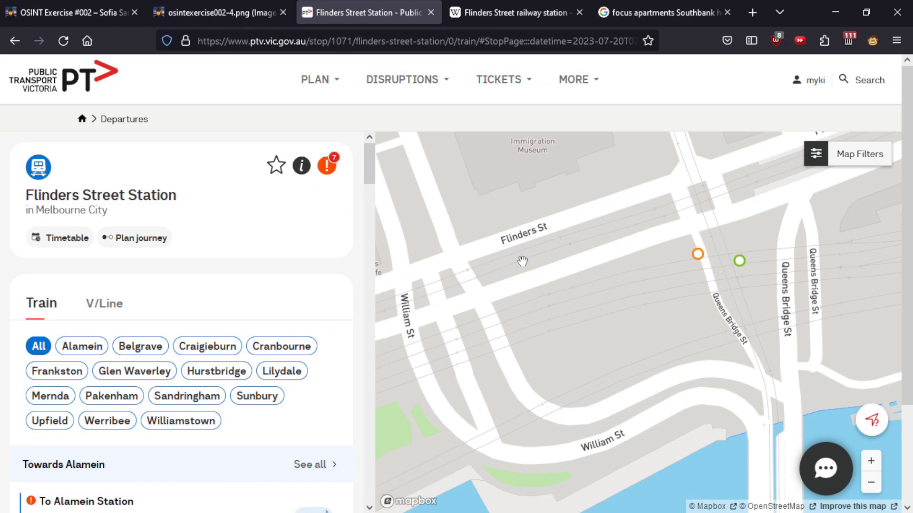
click(504, 5)
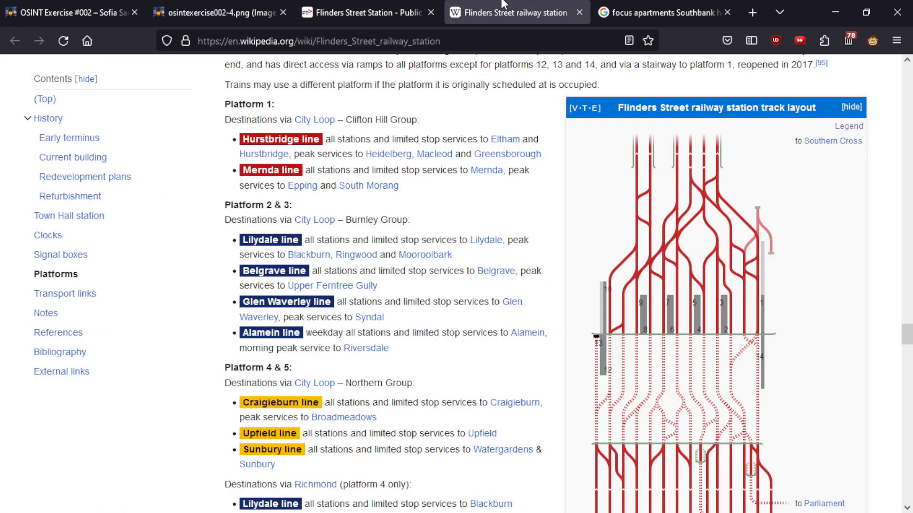
click(361, 7)
scroll(623, 278, up, 2)
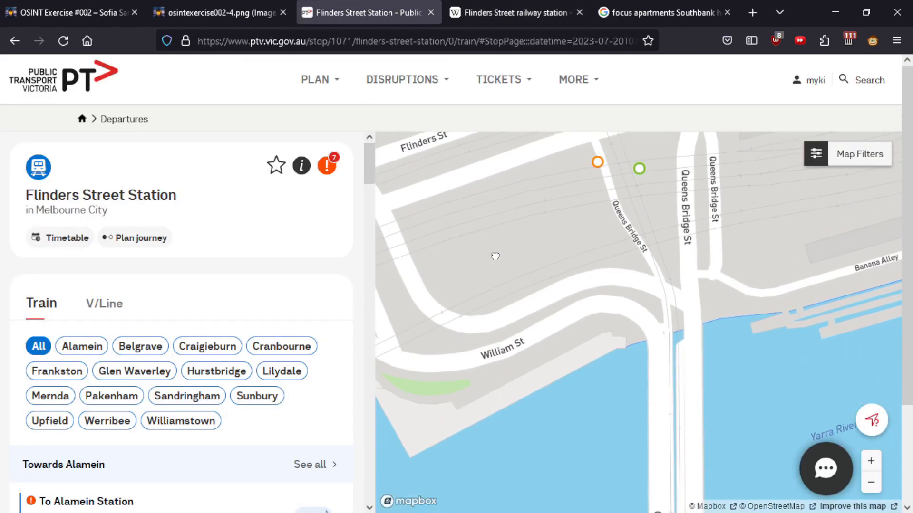
drag(624, 277, 366, 365)
drag(705, 287, 790, 293)
drag(488, 342, 699, 295)
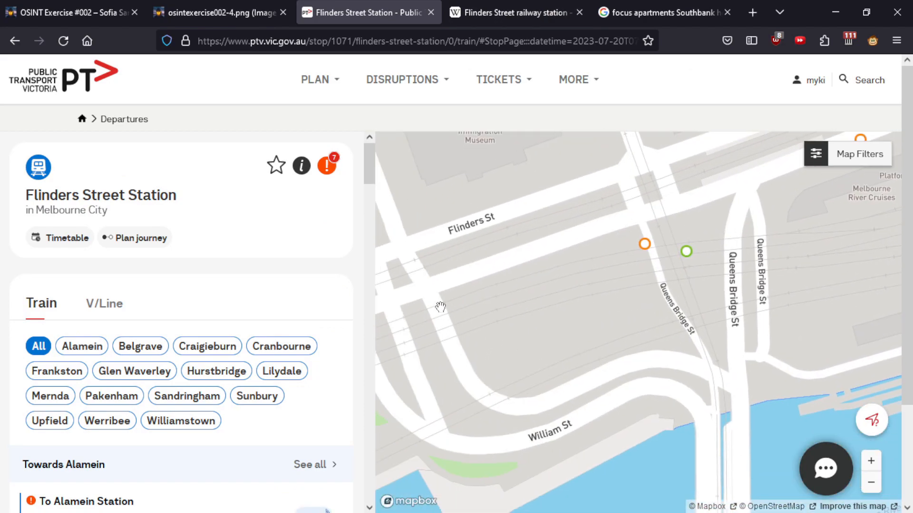
click(490, 19)
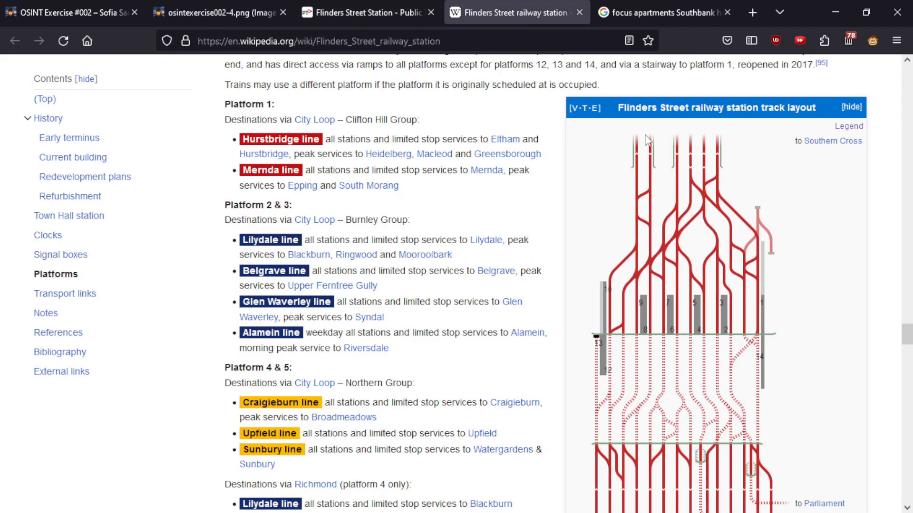
Match the Southern Cross end of Wikipedia's track layout diagram to the railway lines between William Street and Queens Bridge Street on the map
key(ctrl+shift+Tab)
scroll(564, 344, up, 5)
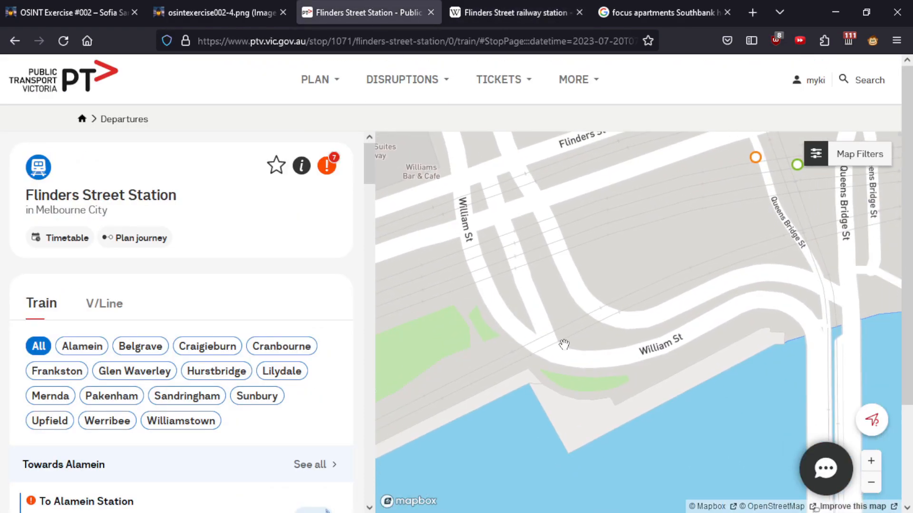
scroll(559, 336, down, 5)
click(468, 3)
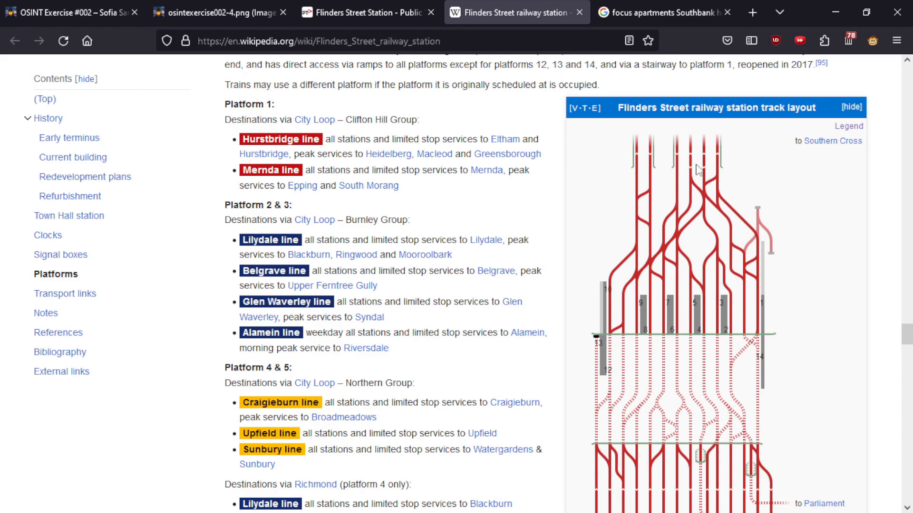
click(367, 13)
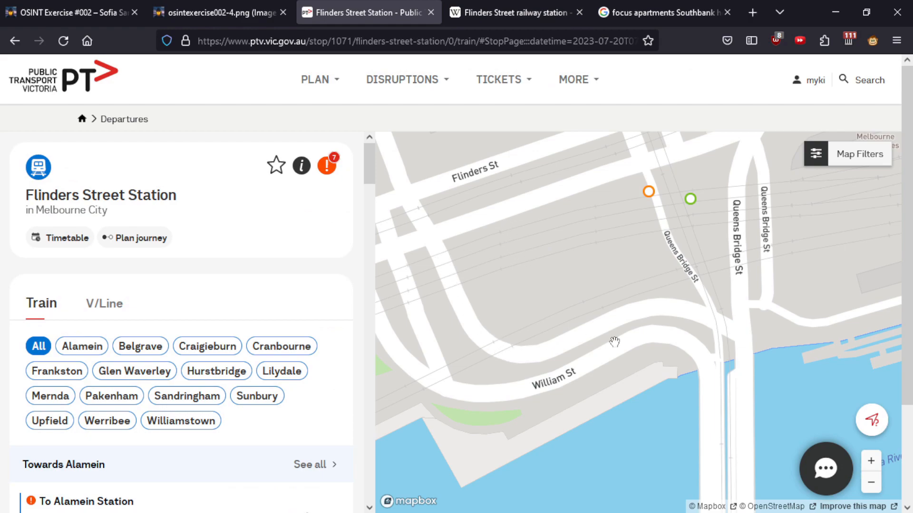
scroll(698, 302, down, 2)
click(503, 6)
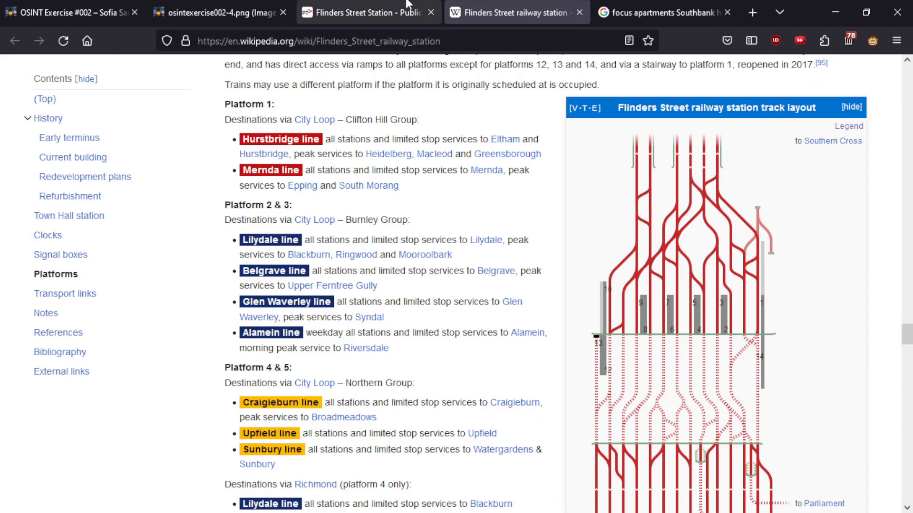
click(363, 13)
Trace the tracks on the map east past Banana Alley to Flinders Street Station's platforms, checking them against Wikipedia's track layout diagram
drag(612, 260, 546, 295)
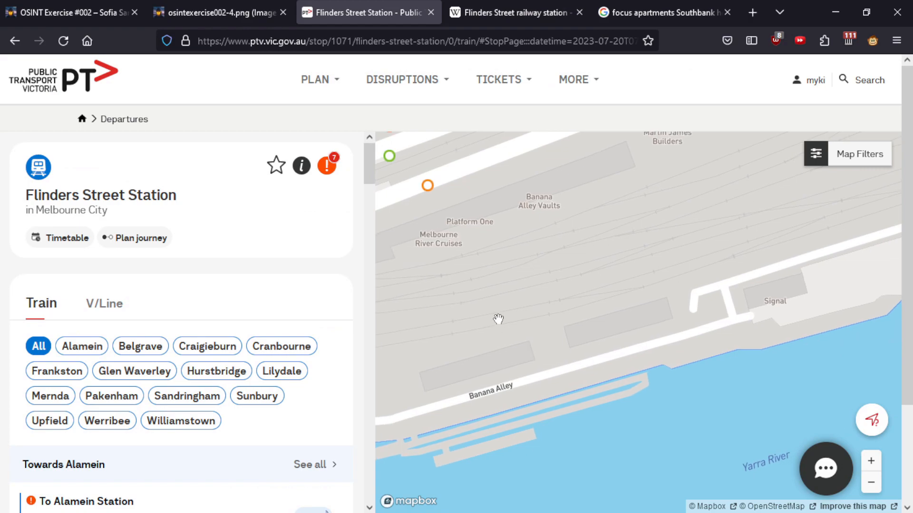
click(489, 5)
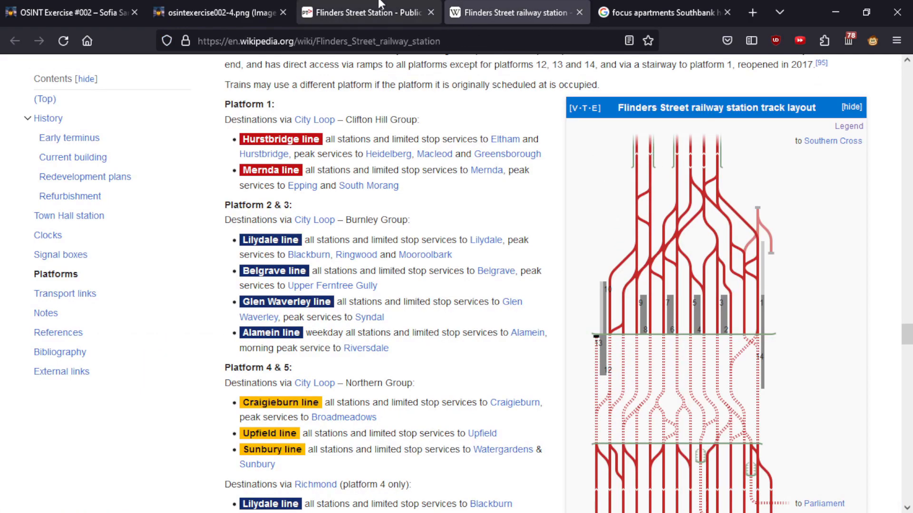
click(364, 12)
drag(495, 316, 533, 323)
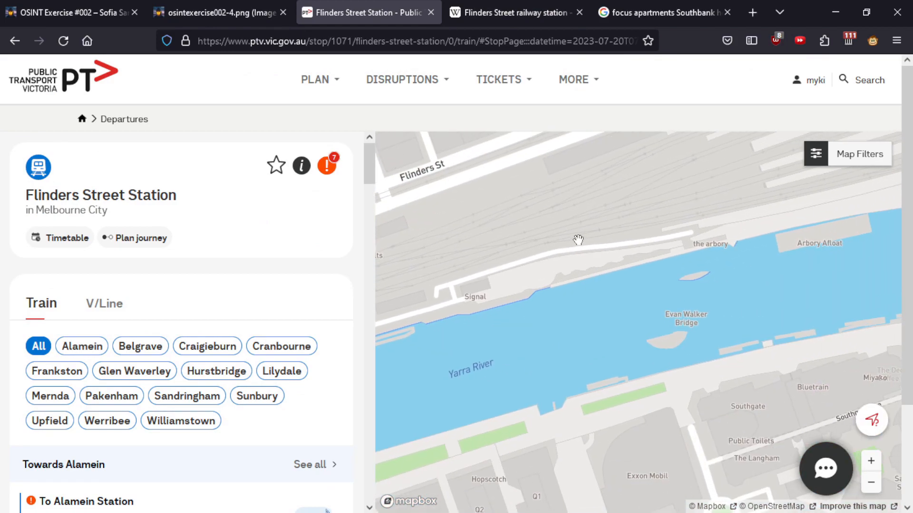
click(514, 13)
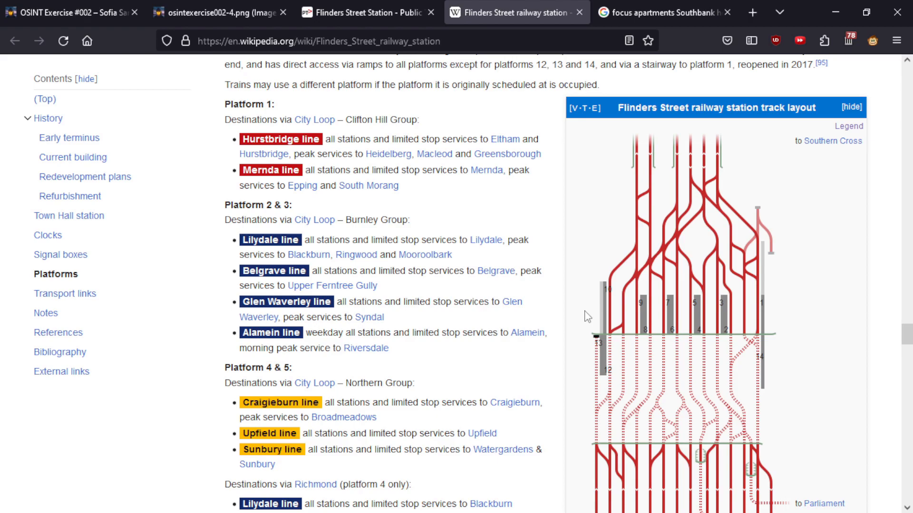
click(370, 12)
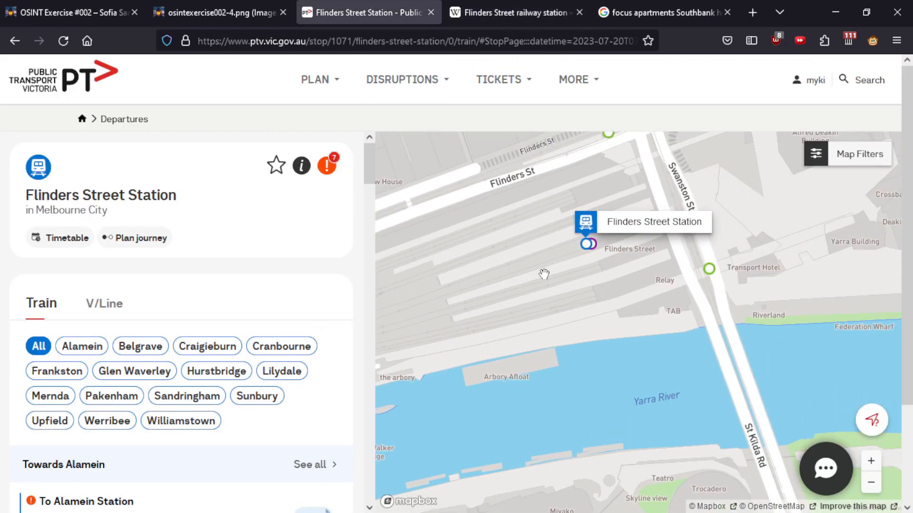
click(509, 5)
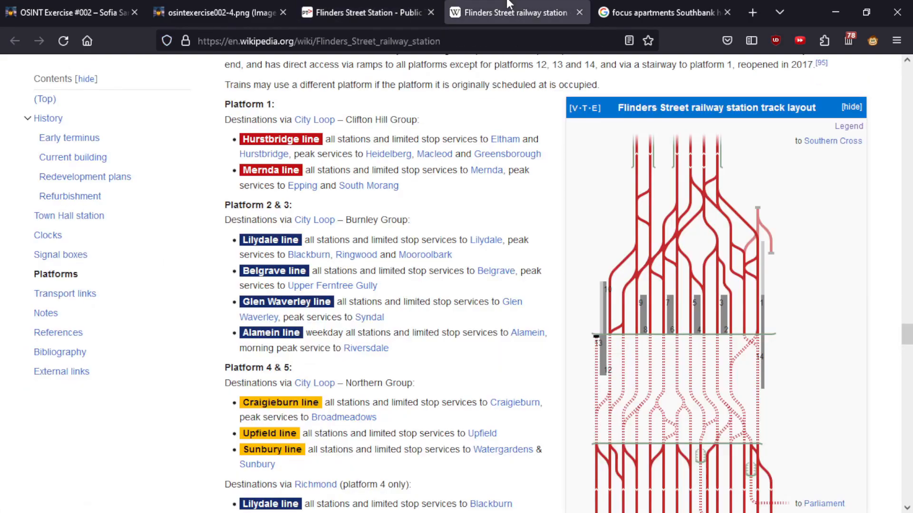
scroll(695, 292, up, 1)
scroll(687, 314, down, 1)
Examine the platforms, tracks and train in the exercise photo osintexercise002-4.png, enlarging it to 190%
click(197, 6)
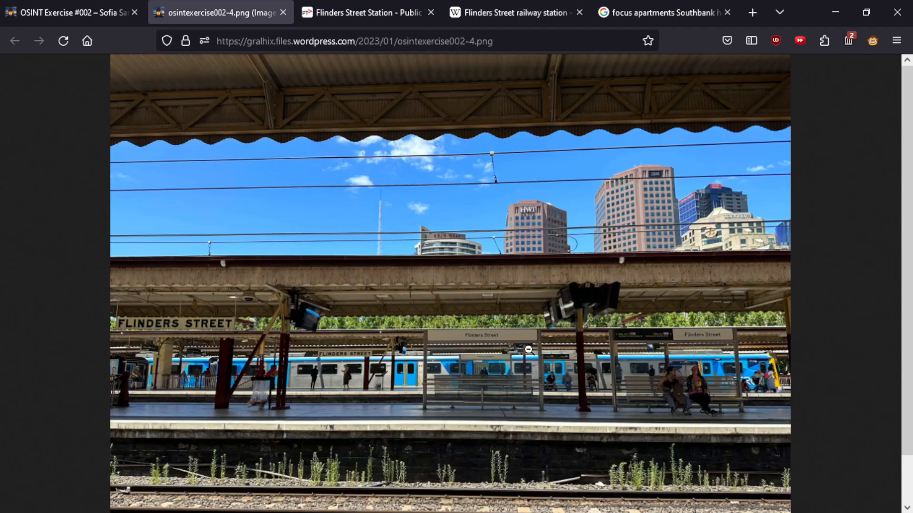
scroll(412, 395, down, 1)
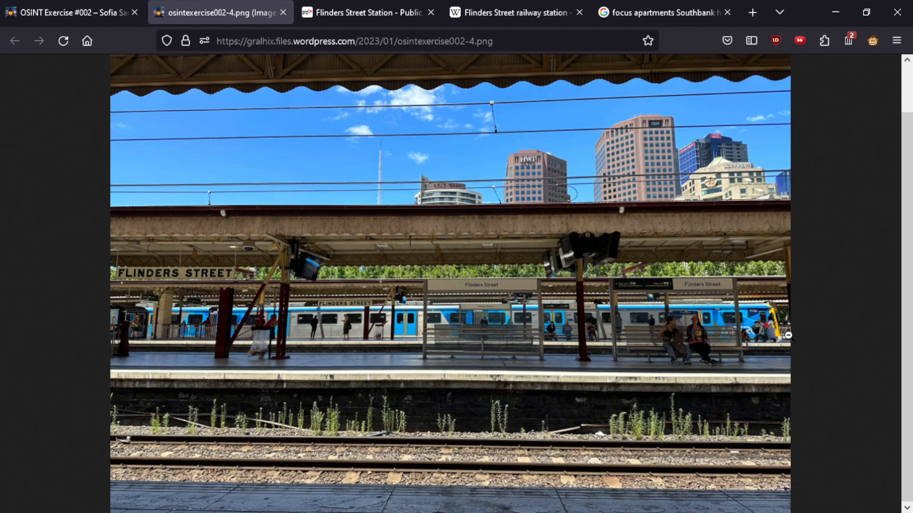
scroll(788, 336, up, 5)
scroll(766, 377, down, 5)
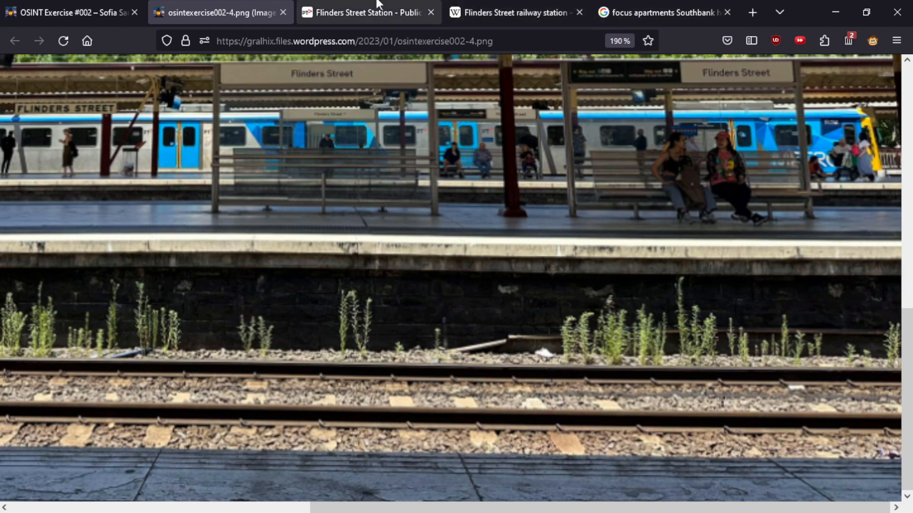
Compare the exercise photo's platforms and tracks with platforms 9 and 5 in Wikipedia's track layout diagram, and fit the whole photo on screen
click(475, 12)
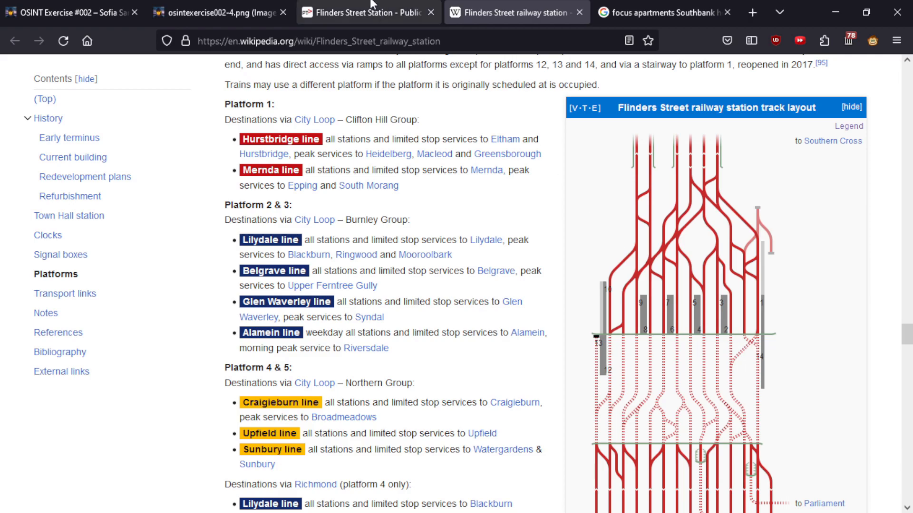
click(221, 12)
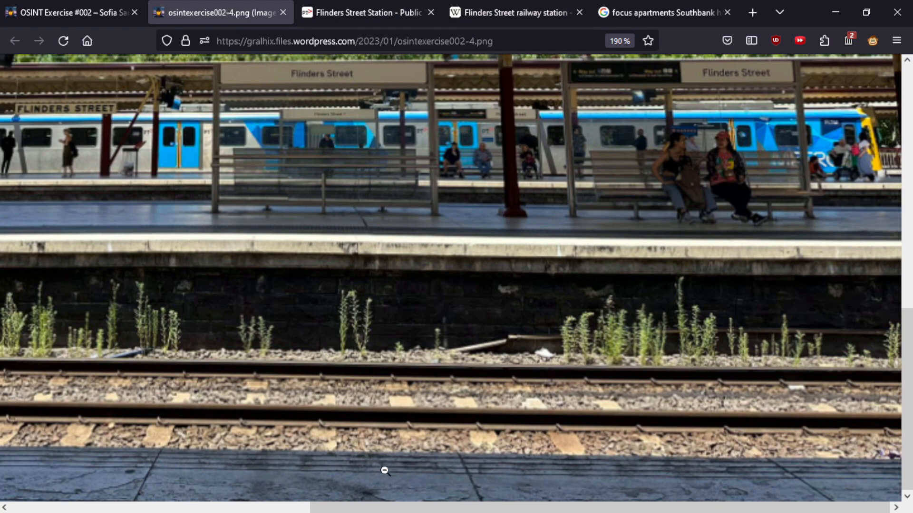
click(486, 4)
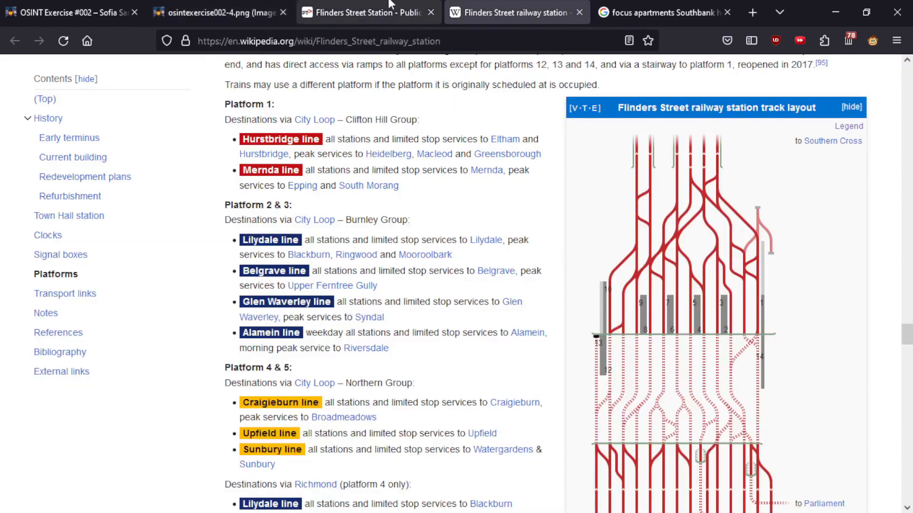
click(613, 294)
drag(613, 290, 632, 305)
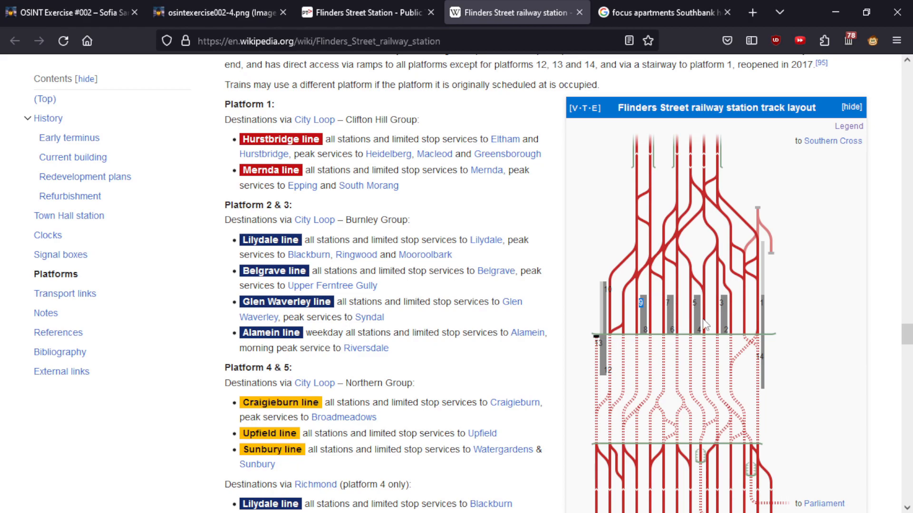
click(696, 305)
double_click(695, 306)
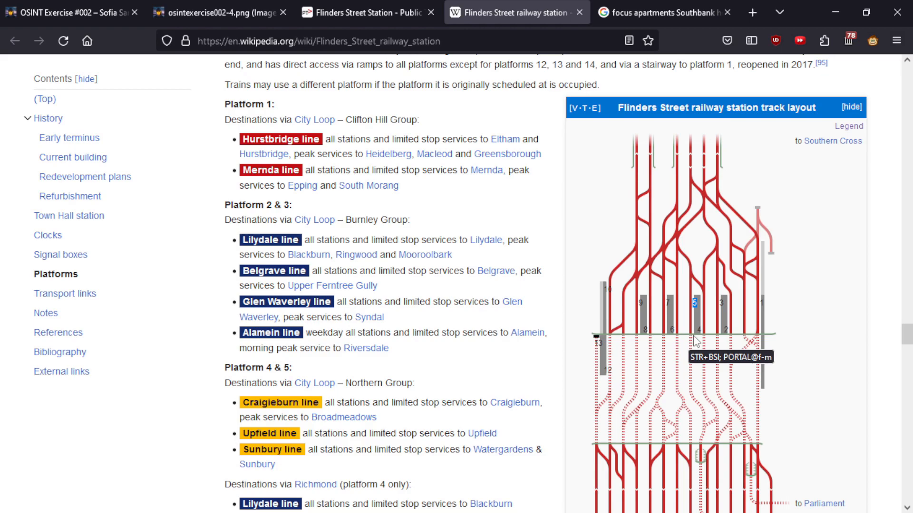
click(697, 303)
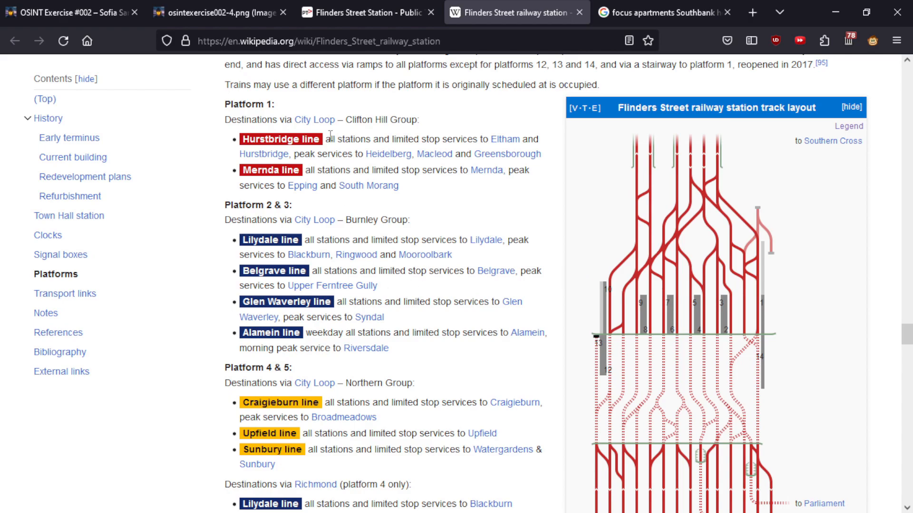
click(233, 5)
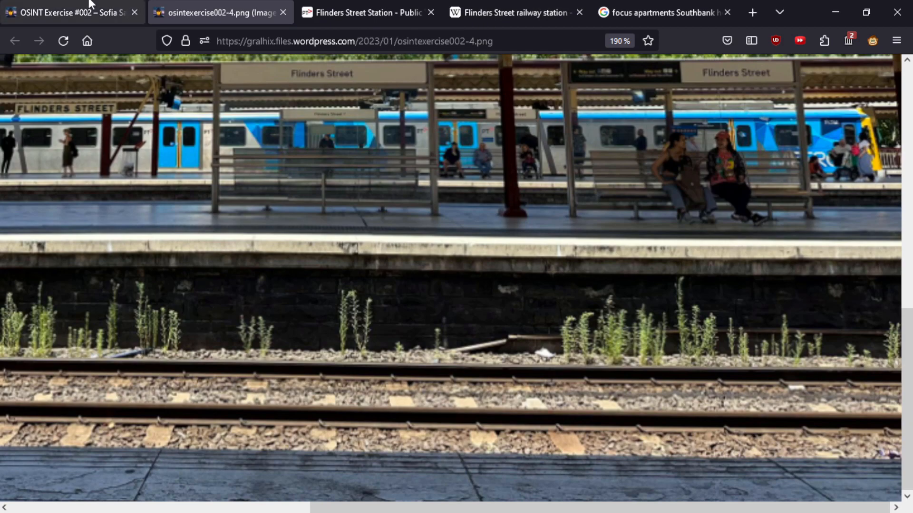
click(387, 205)
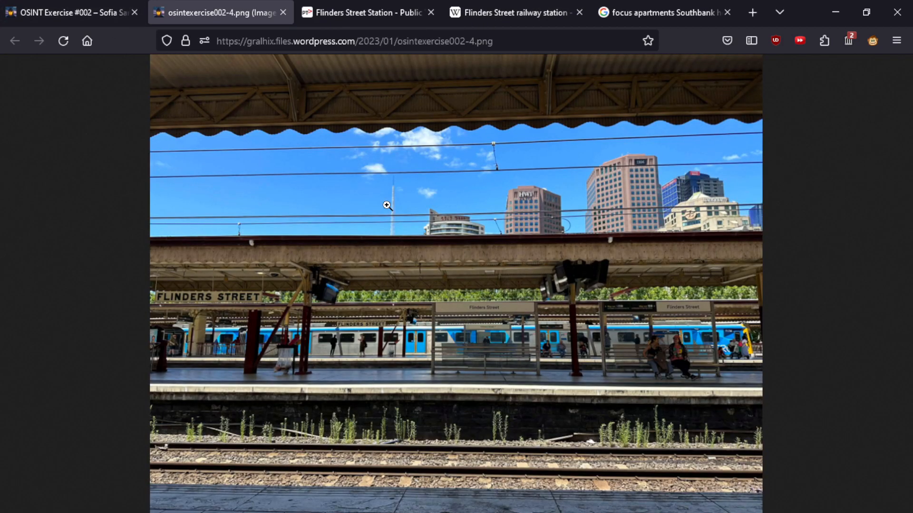